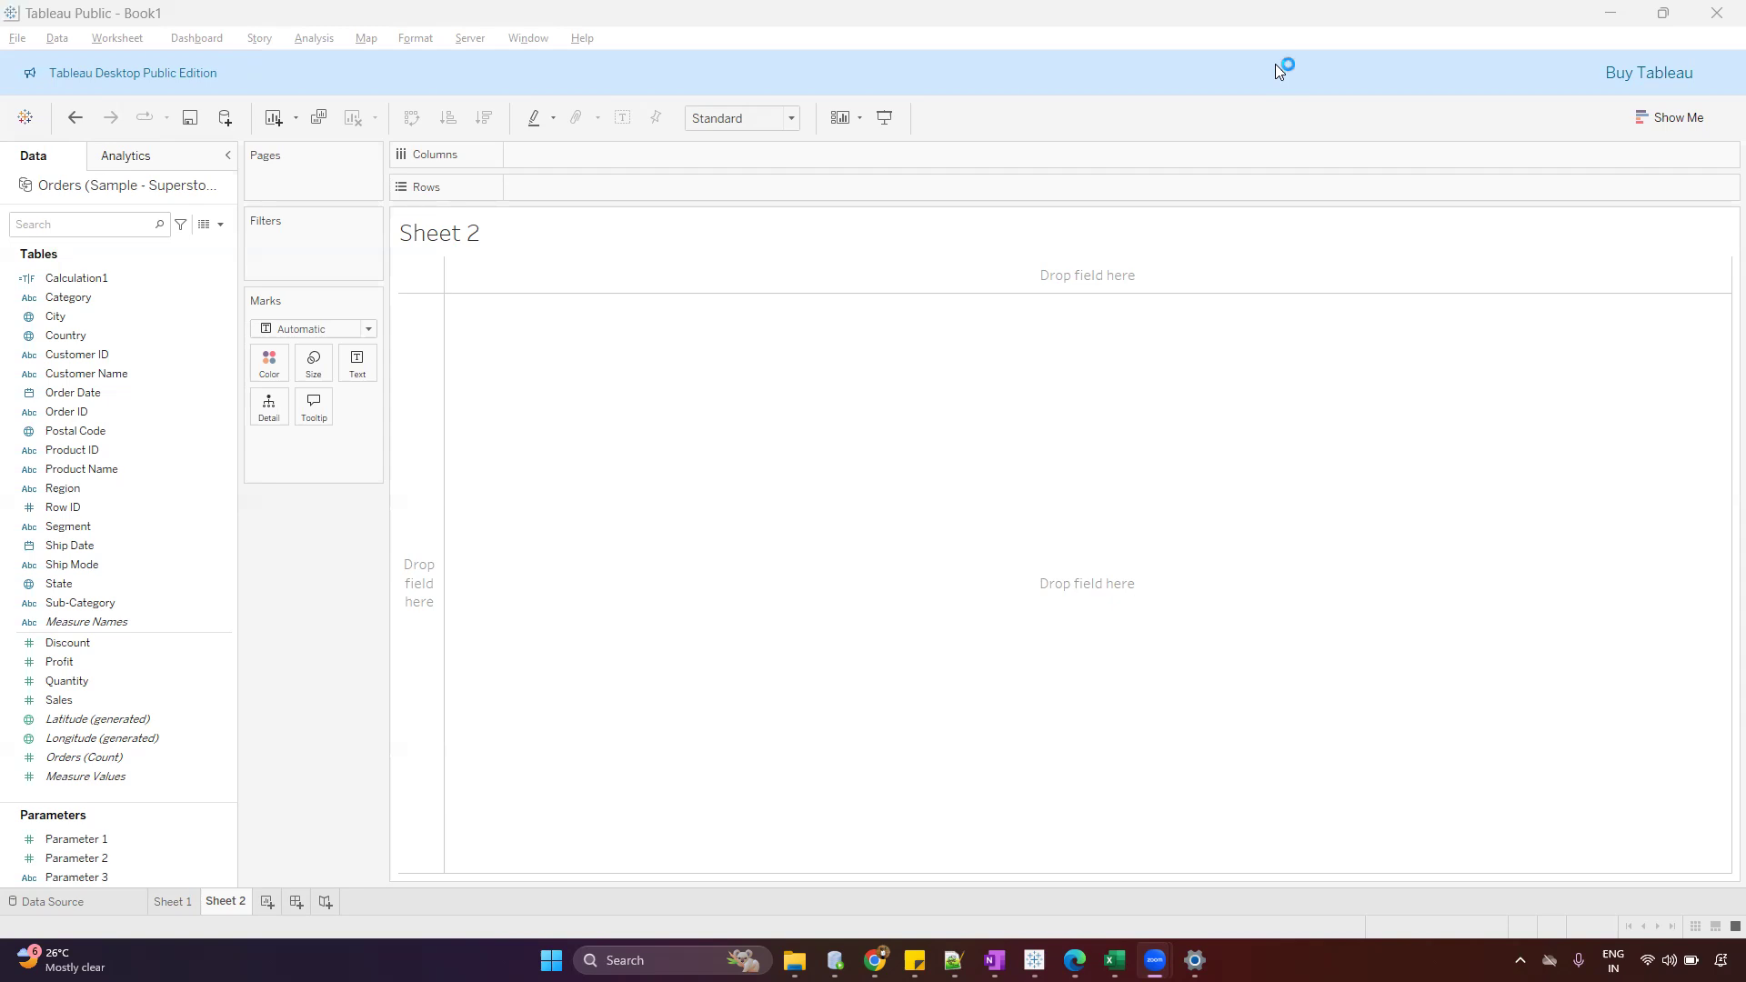
Build a table with Category in columns and Region in rows, and enlarge its column widths and row heights
left_click_drag(136, 297, 636, 155)
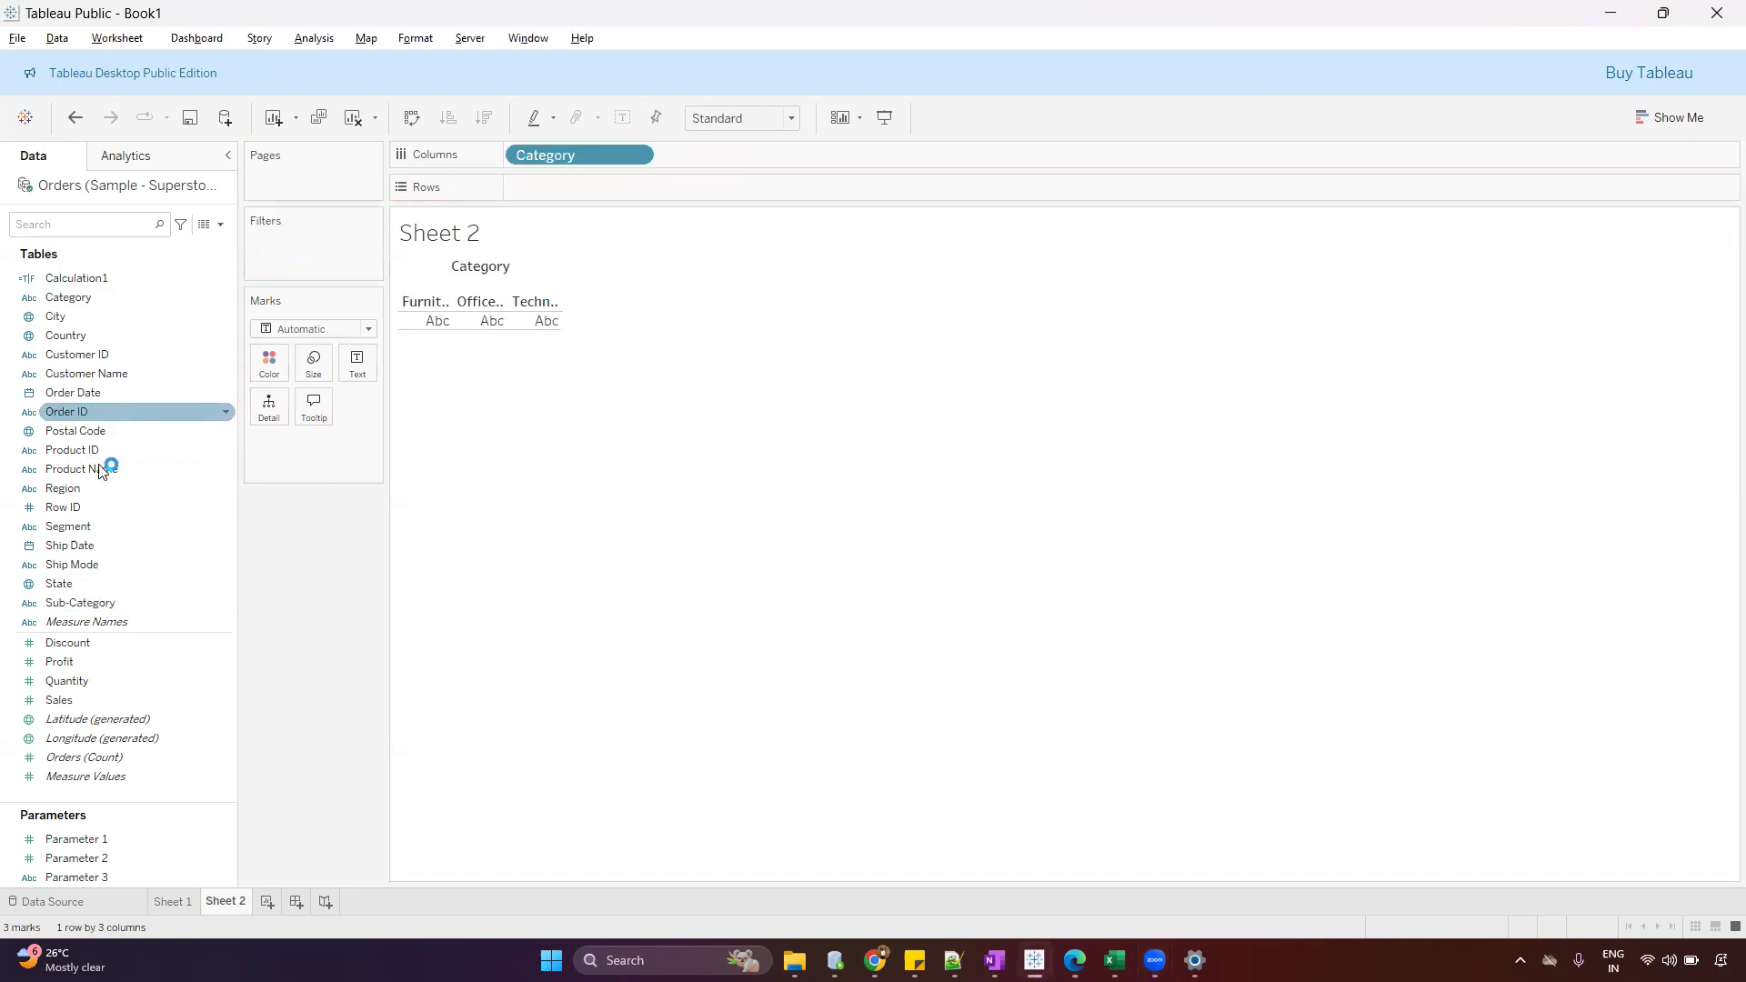
left_click_drag(100, 493, 724, 189)
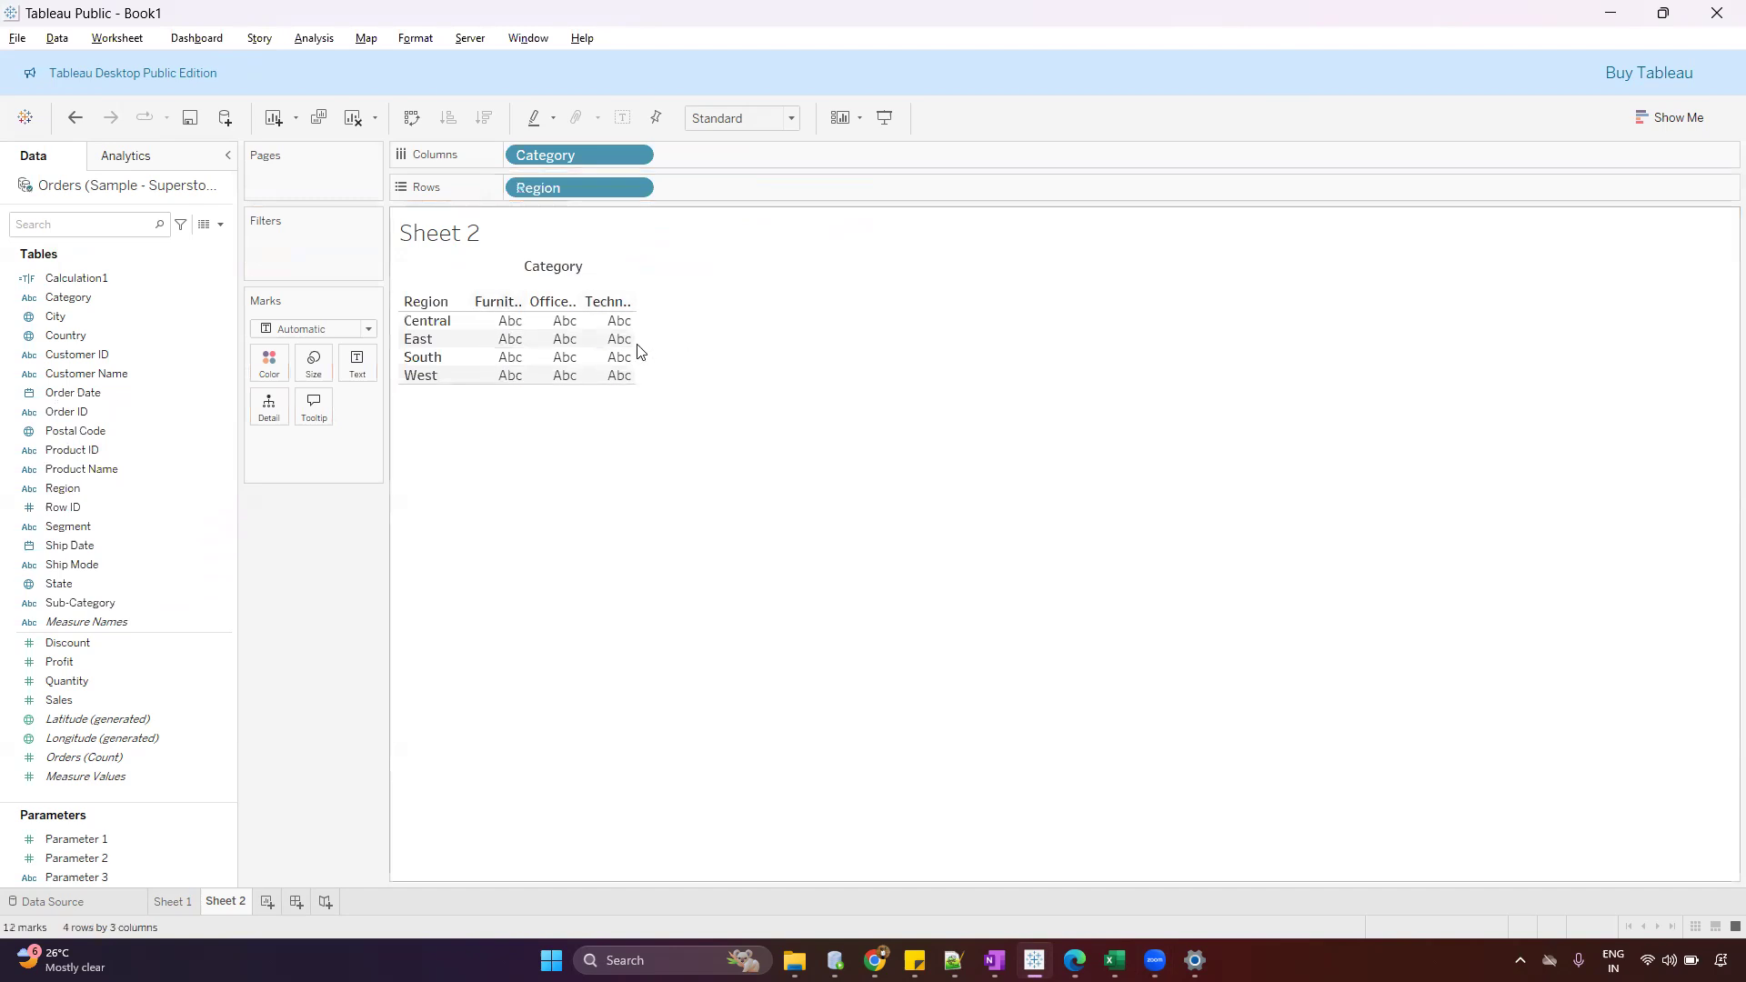
left_click_drag(635, 342, 882, 348)
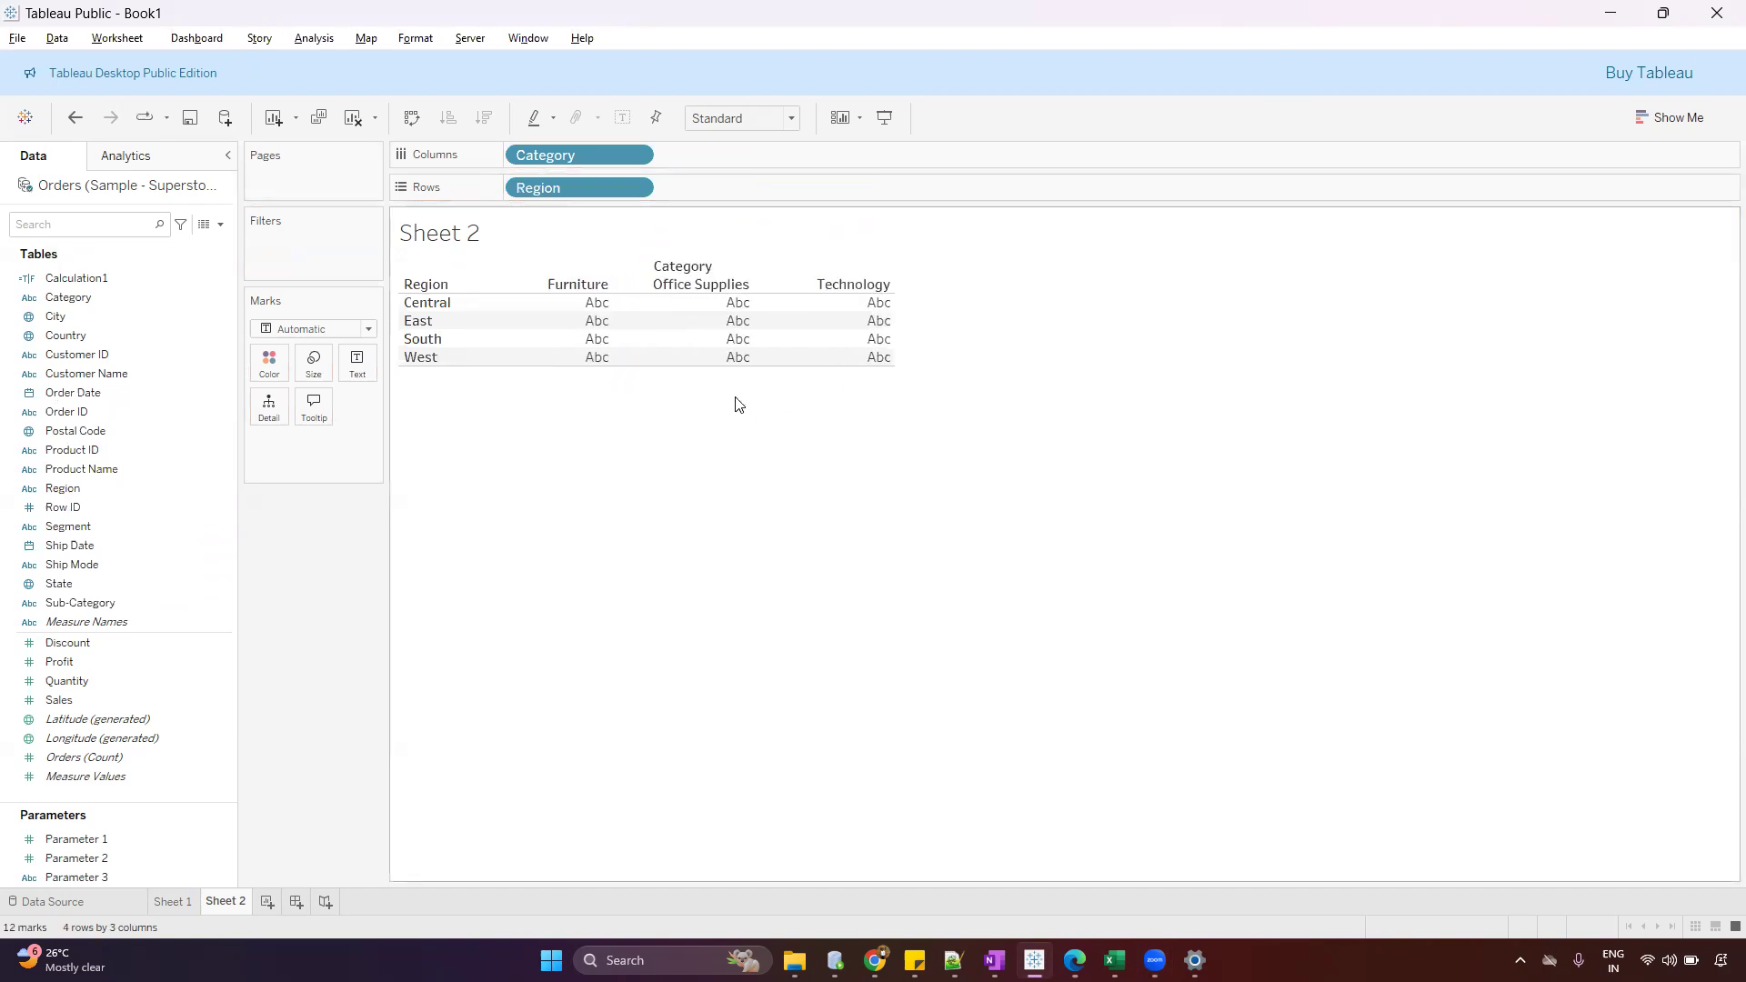
left_click_drag(695, 364, 698, 435)
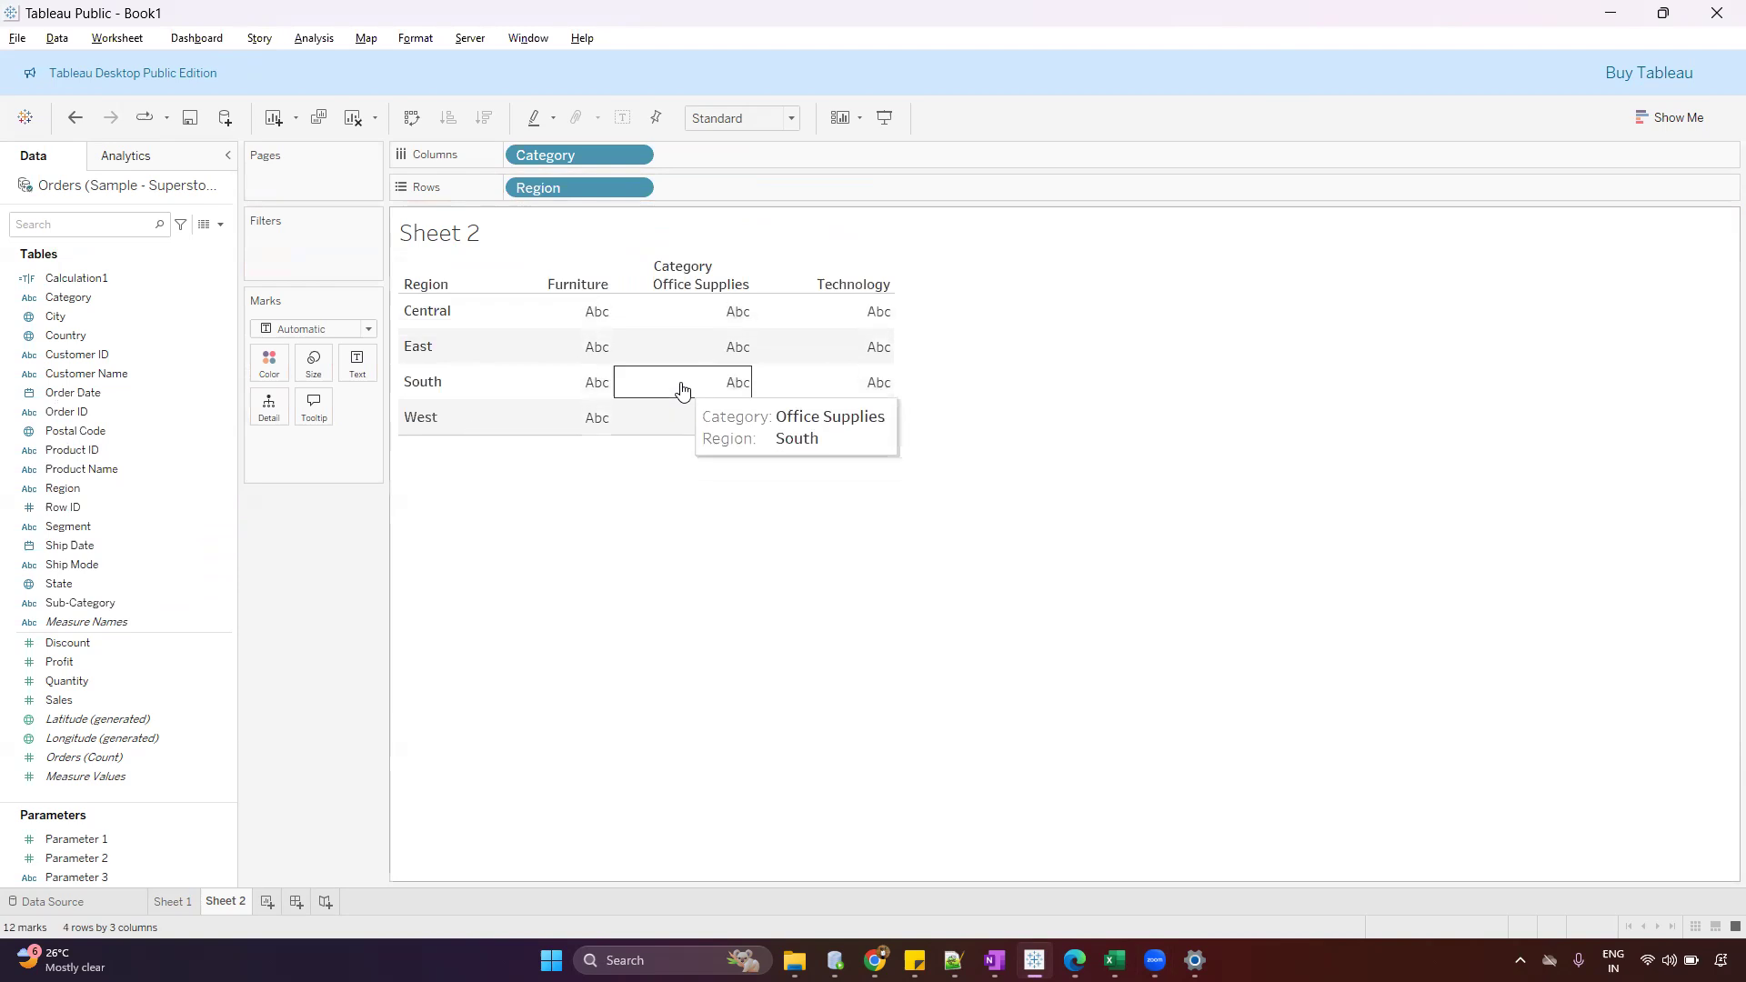
Show Customer Name as the table's text, aggregated as Count (Distinct)
left_click_drag(182, 373, 357, 364)
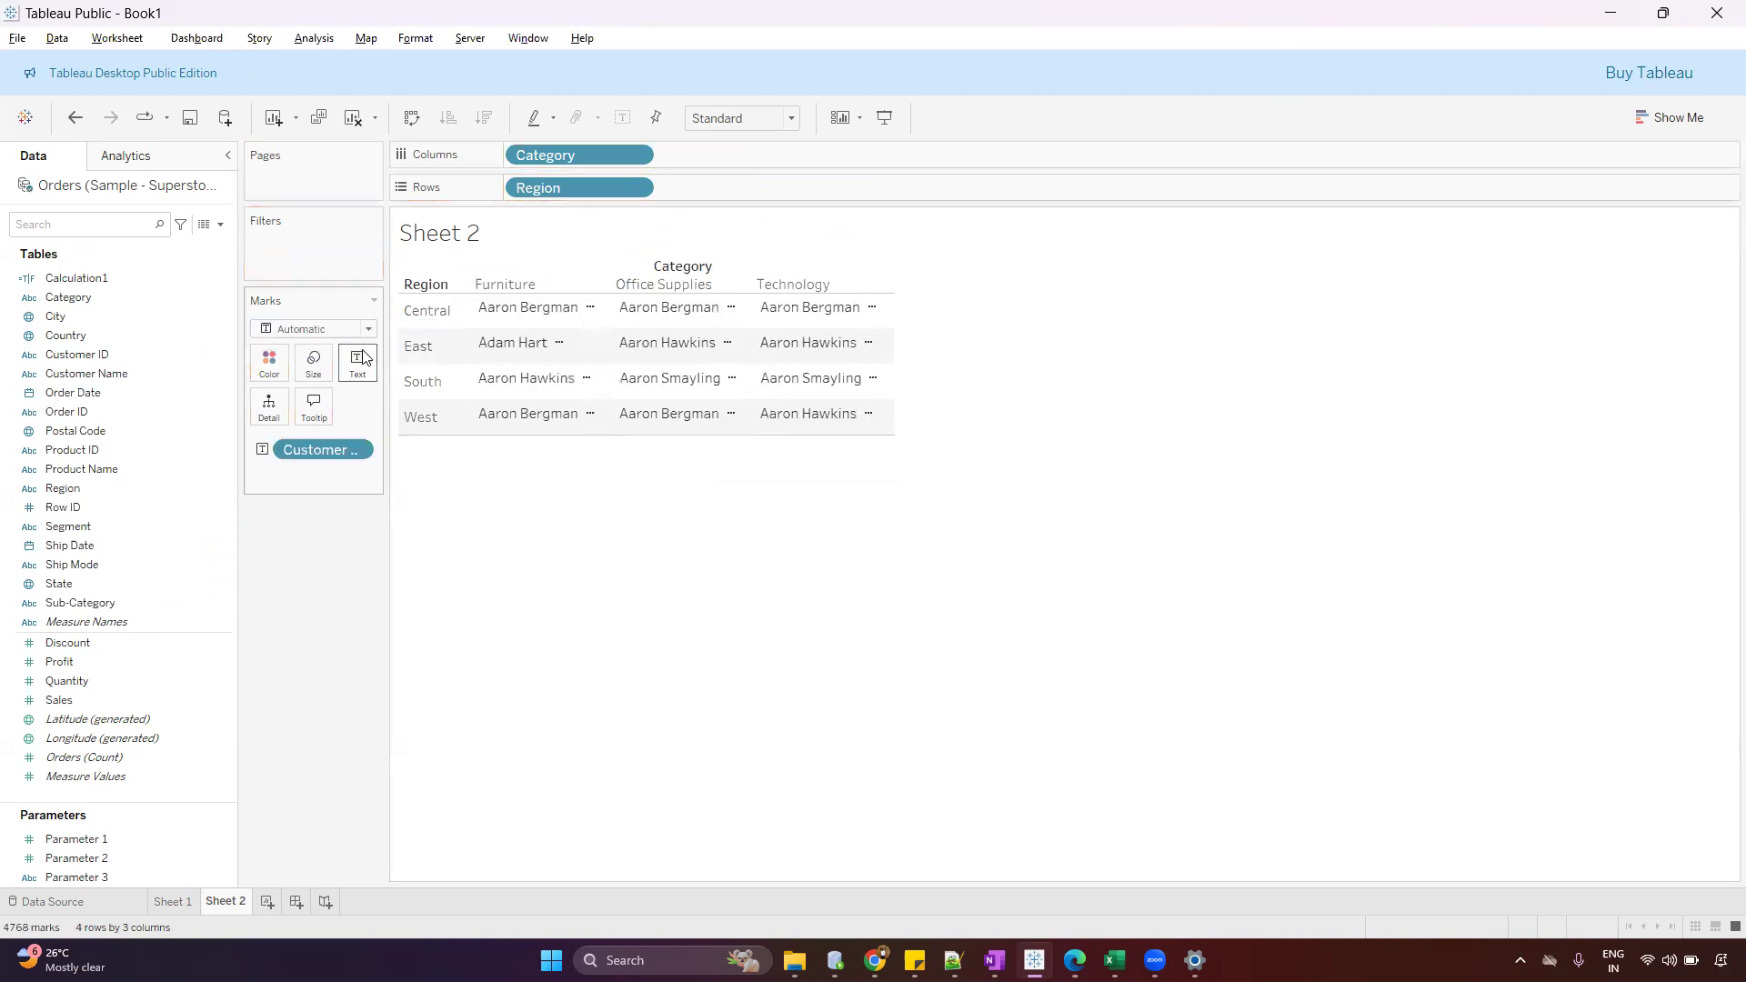
right_click(303, 451)
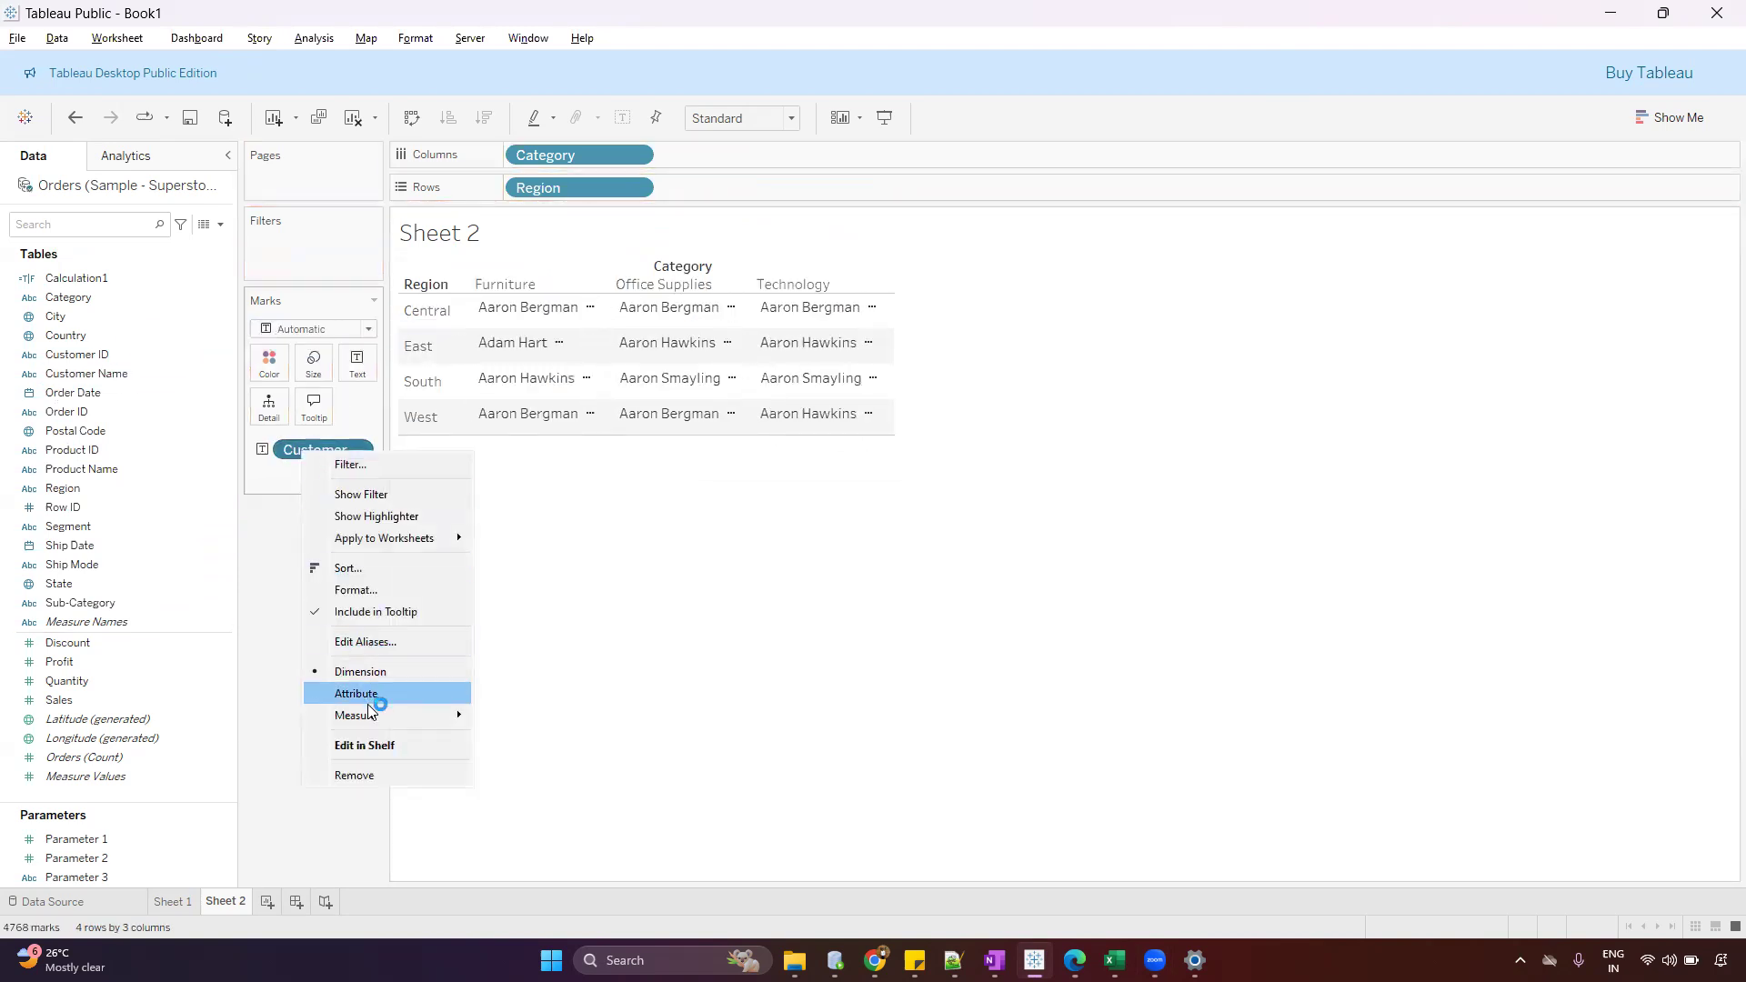
mouse_move(367, 711)
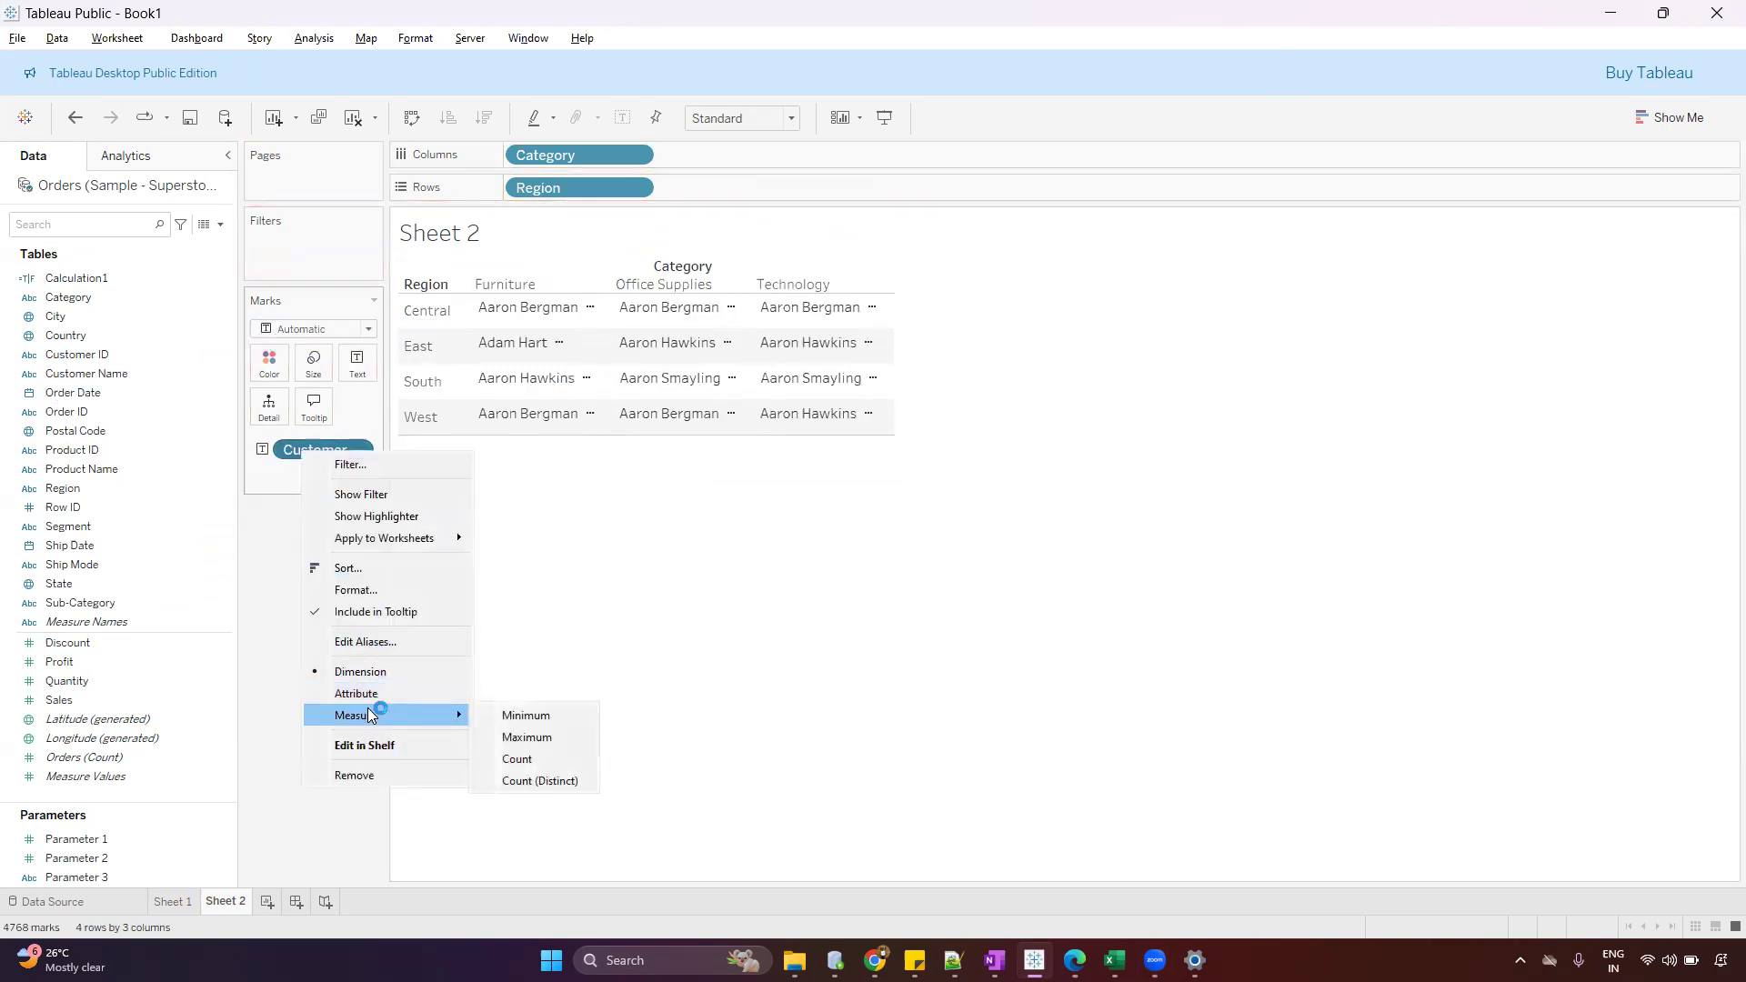
left_click(531, 780)
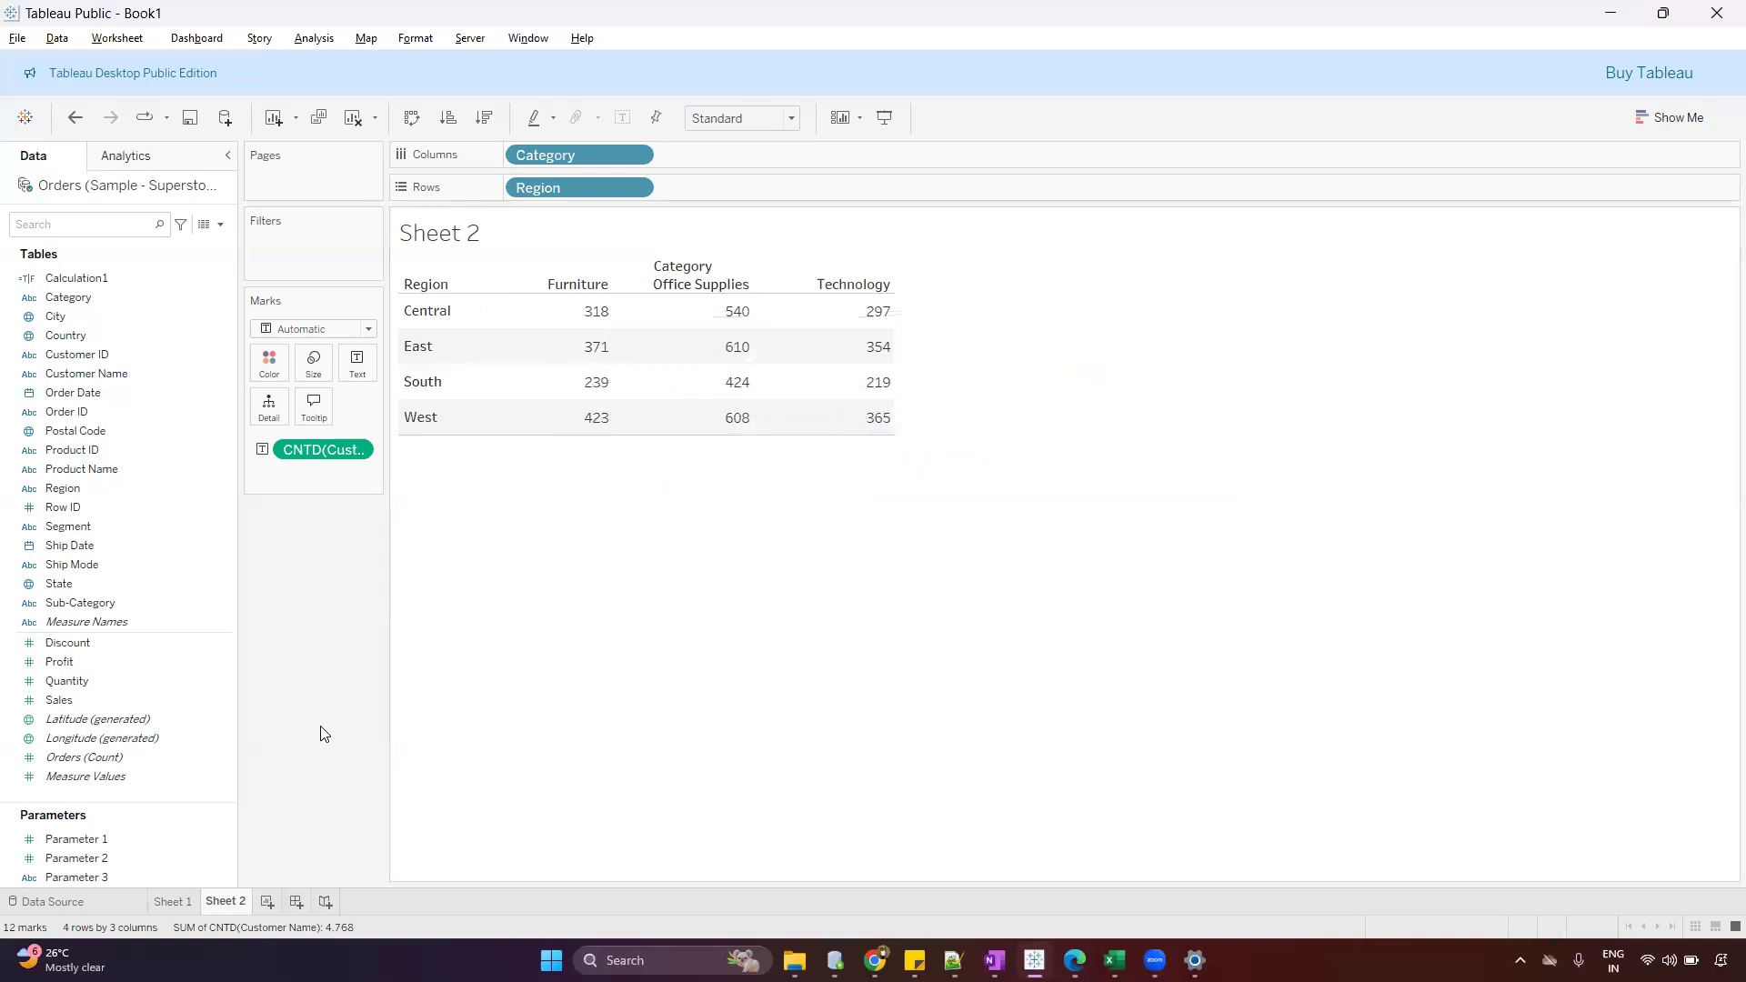
Create a new worksheet that lists Customer Name in rows
left_click(268, 900)
left_click_drag(196, 373, 600, 185)
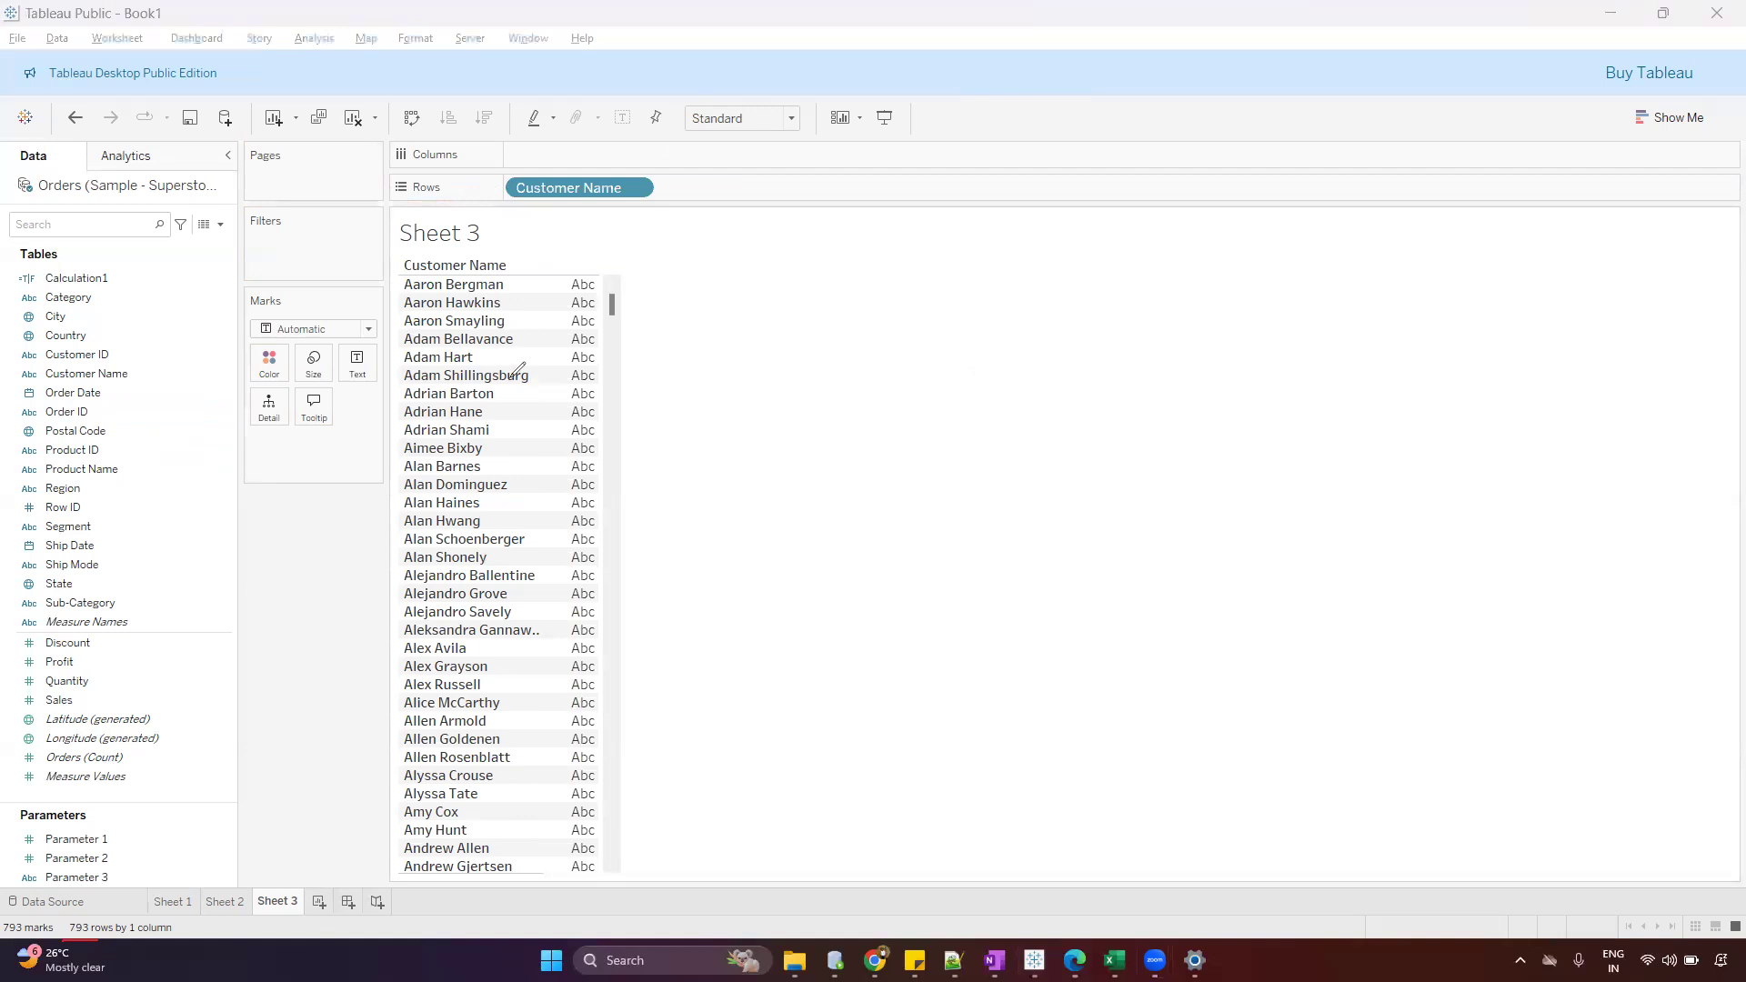
Examine the distinct customer counts of individual region and category cells in Sheet 2 against the customer list in Sheet 3
left_click(237, 900)
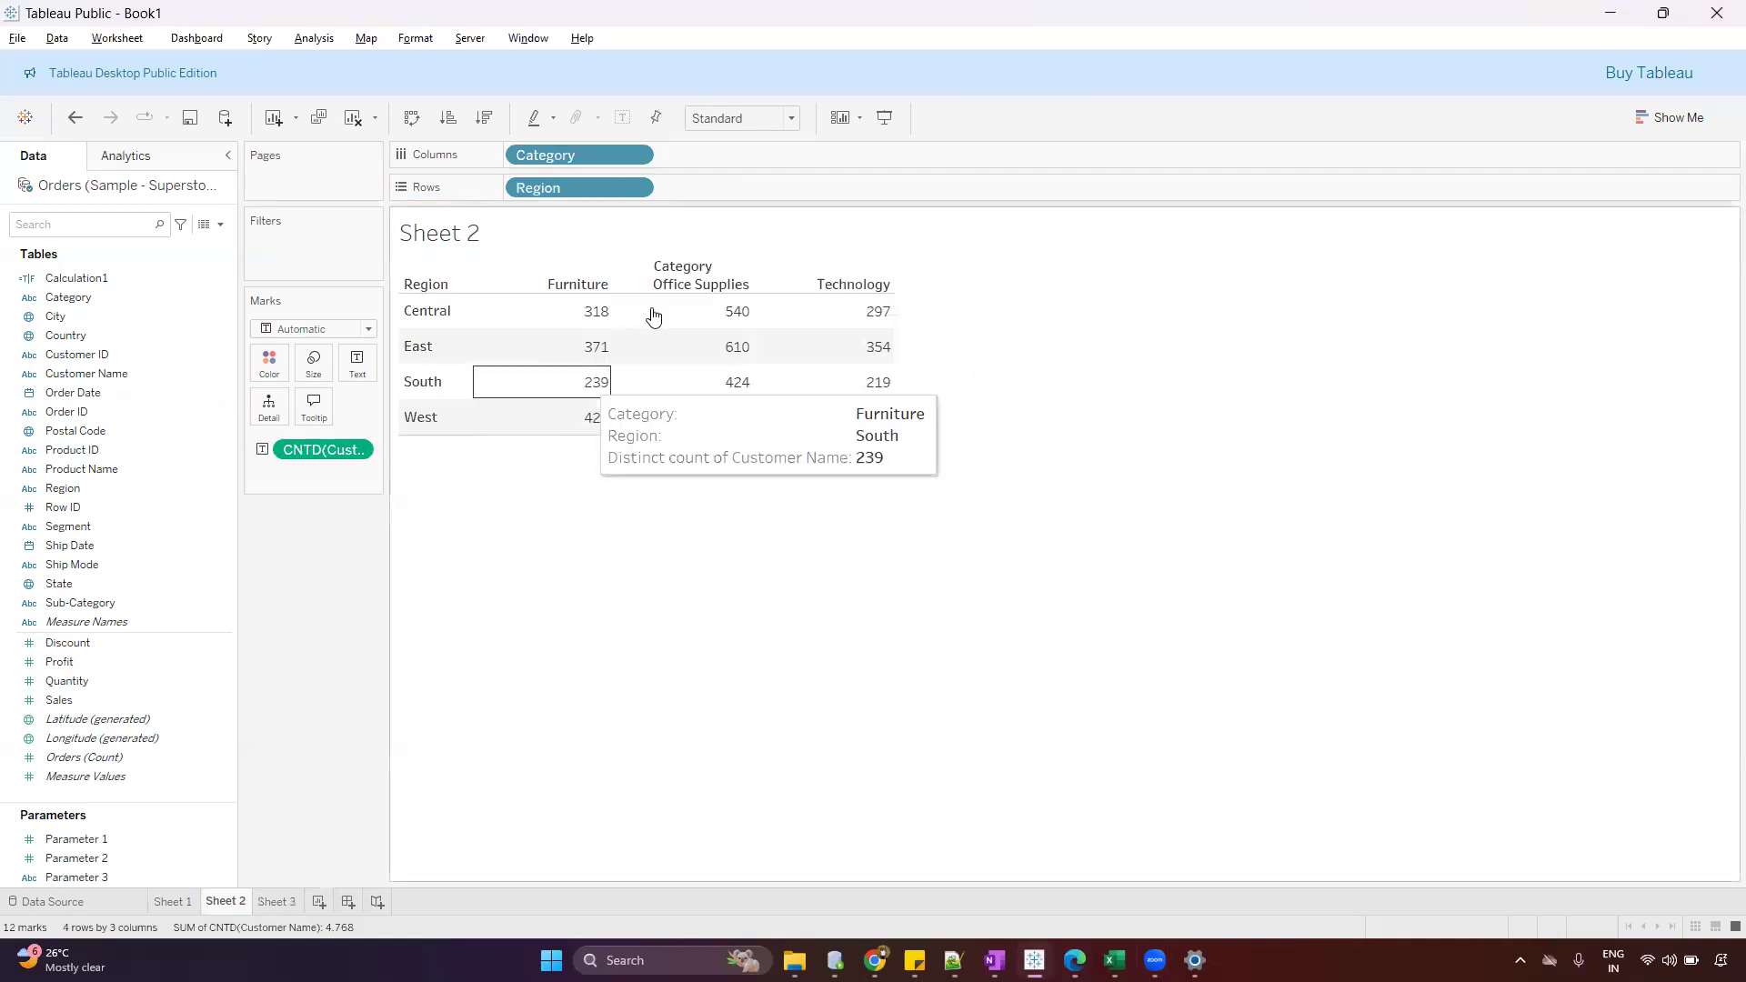
left_click(595, 313)
left_click(592, 380)
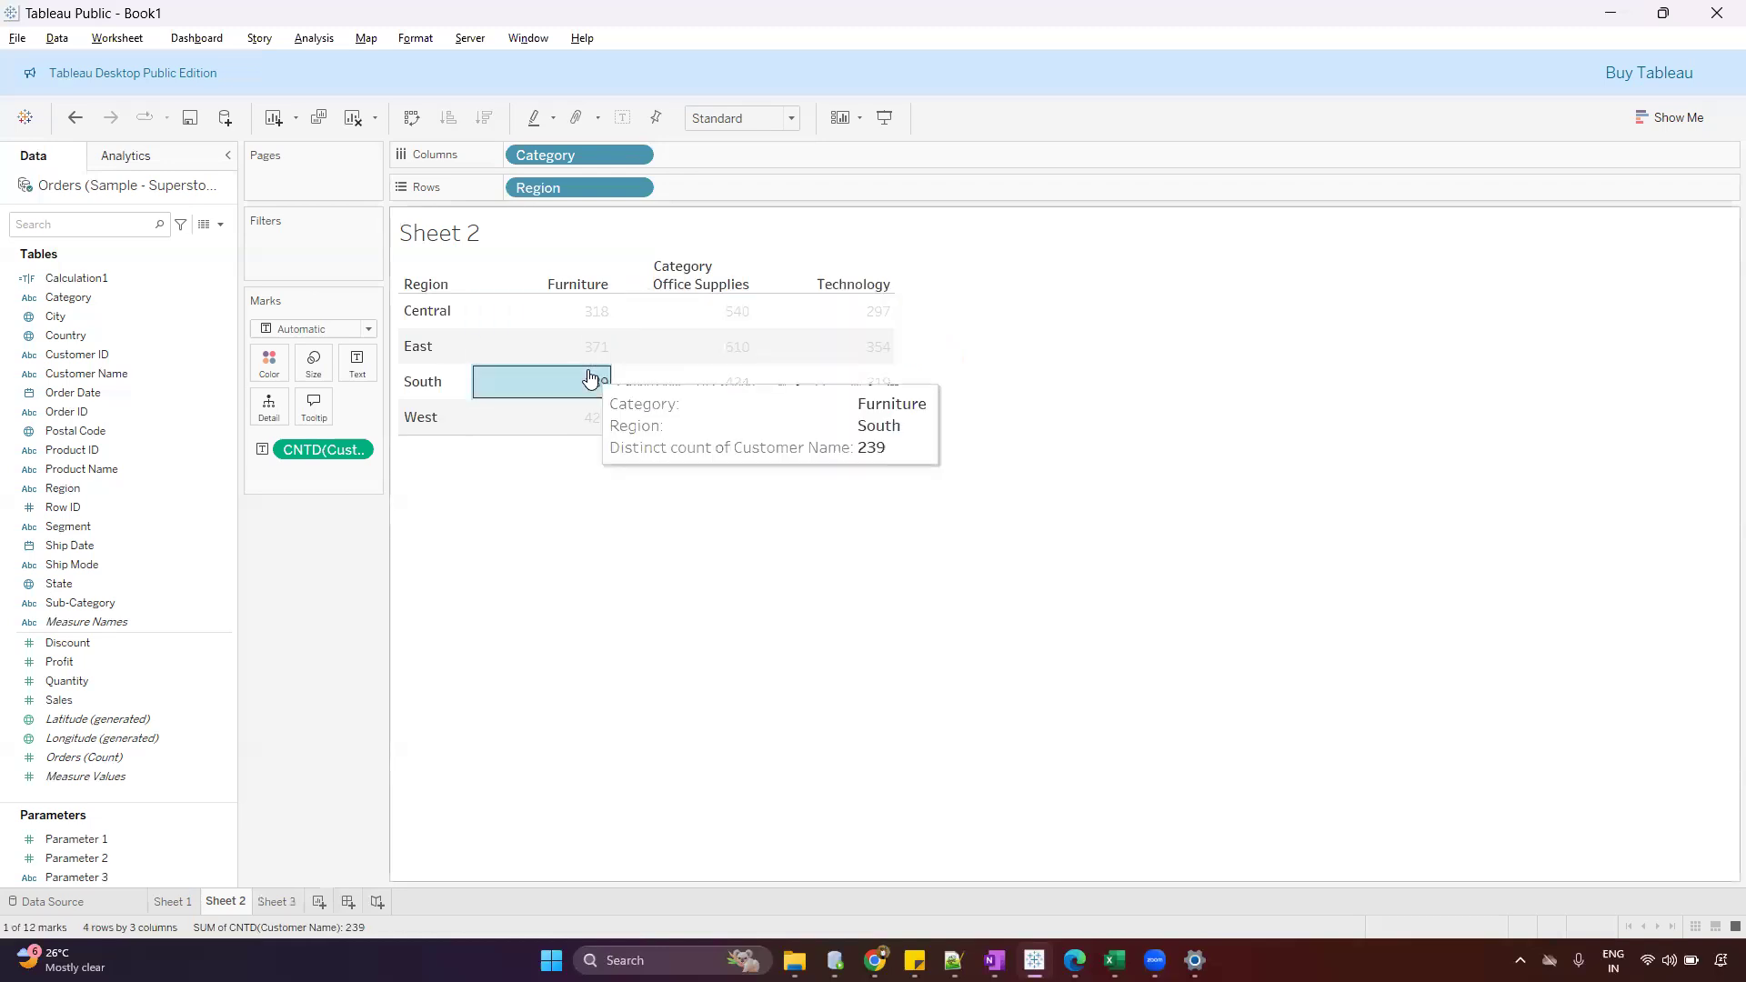
left_click(593, 311)
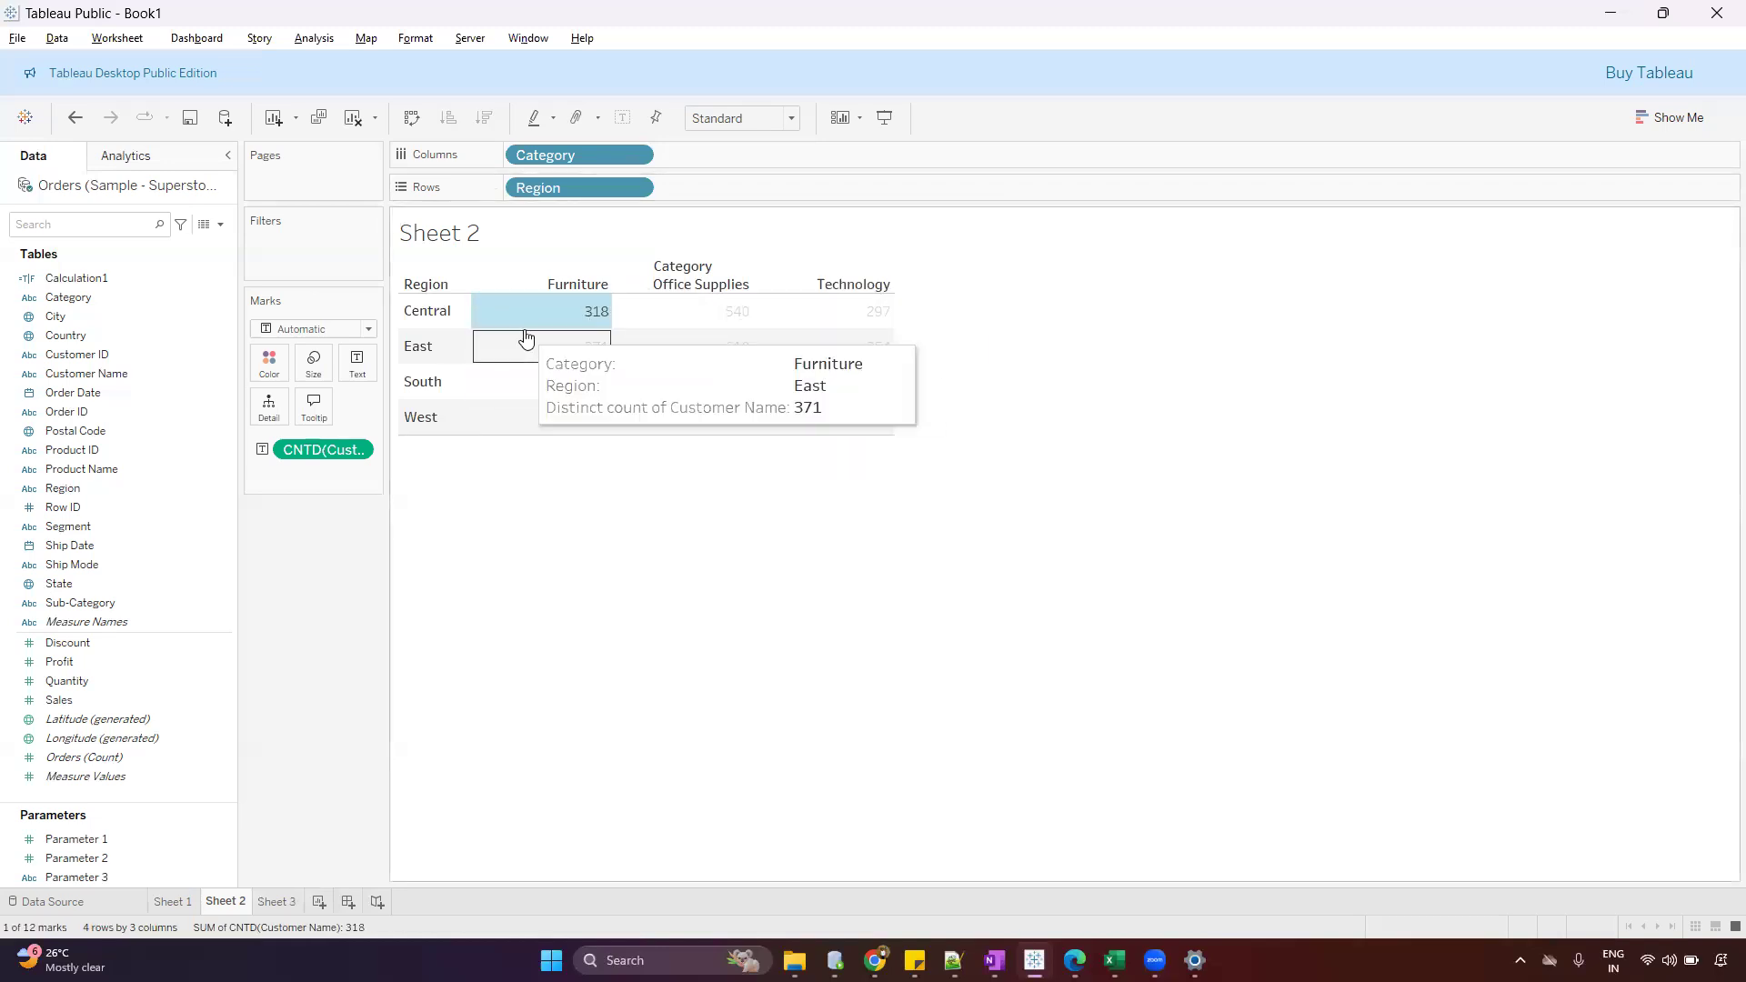
left_click(573, 312)
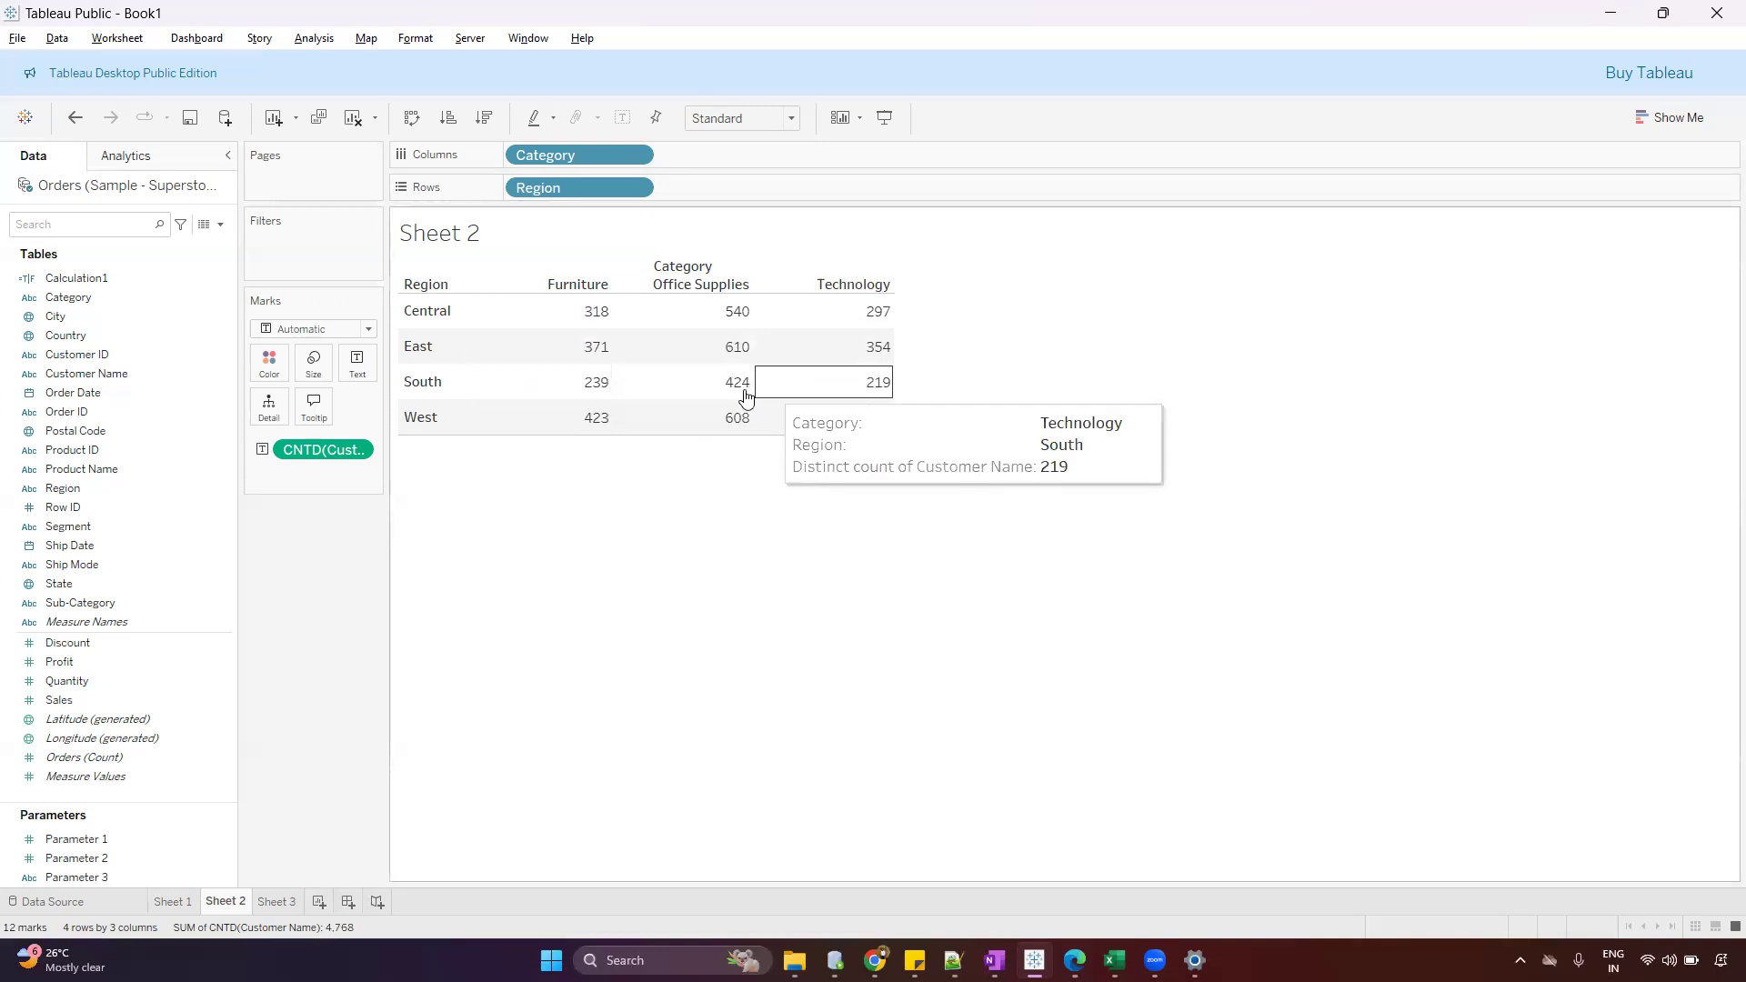
left_click(737, 348)
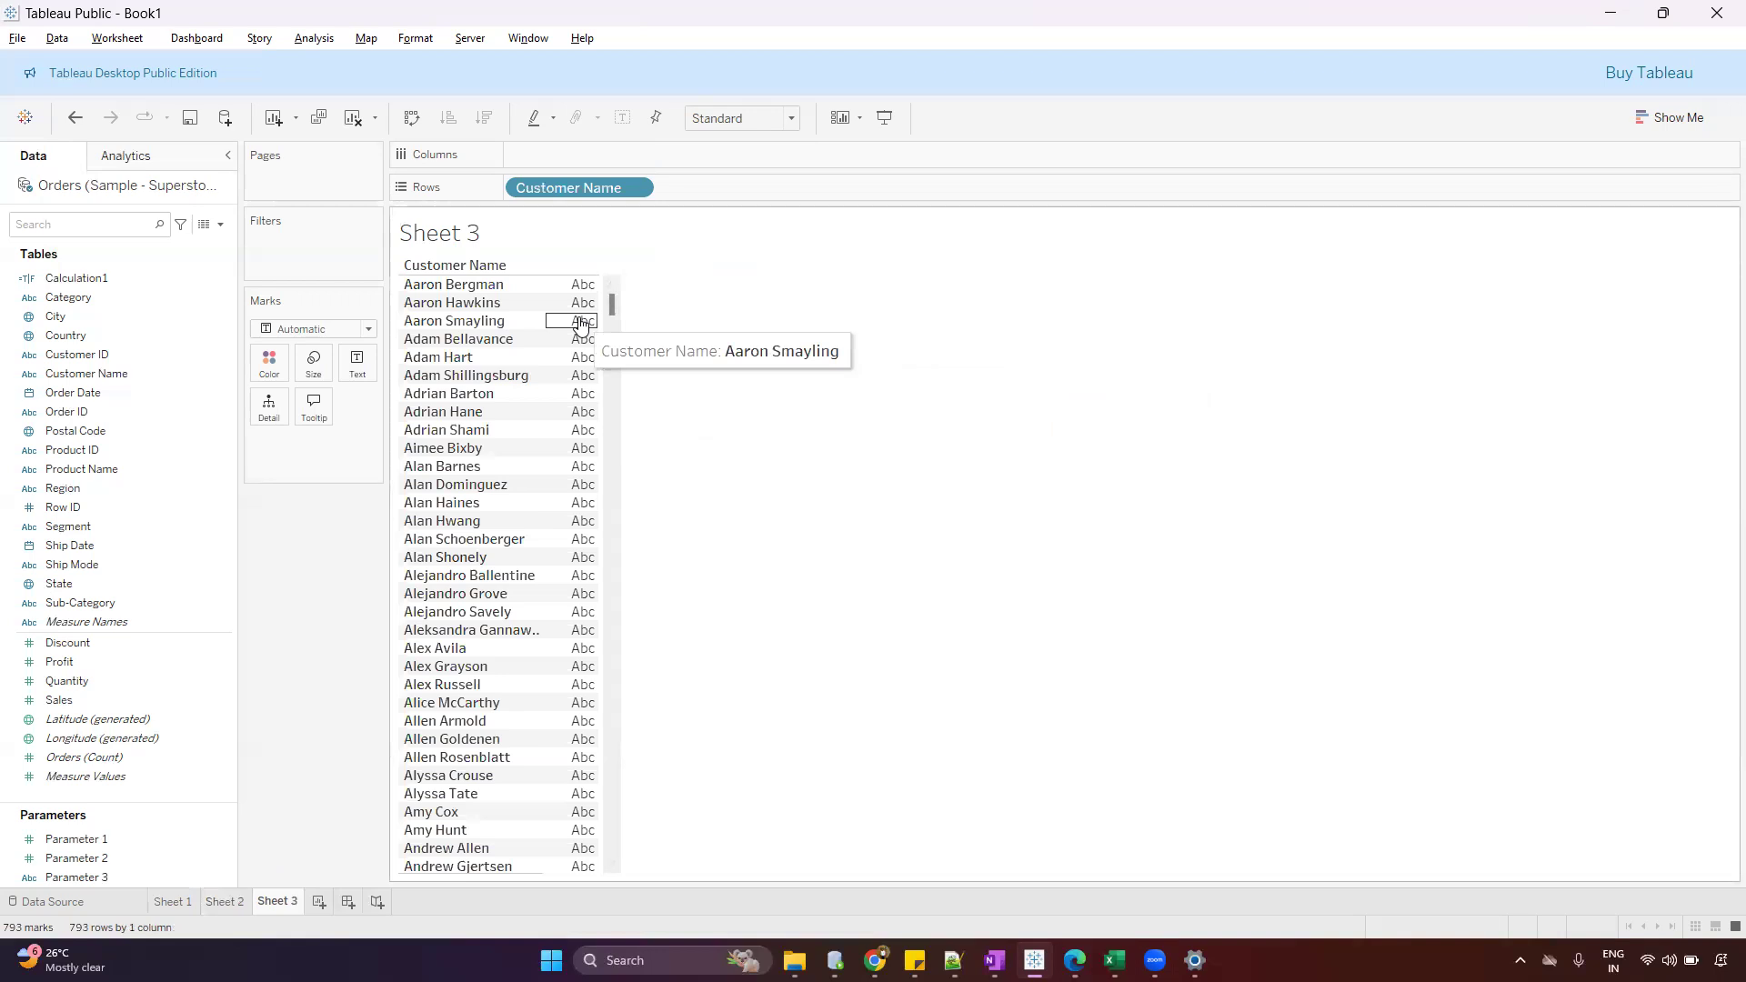
left_click(229, 902)
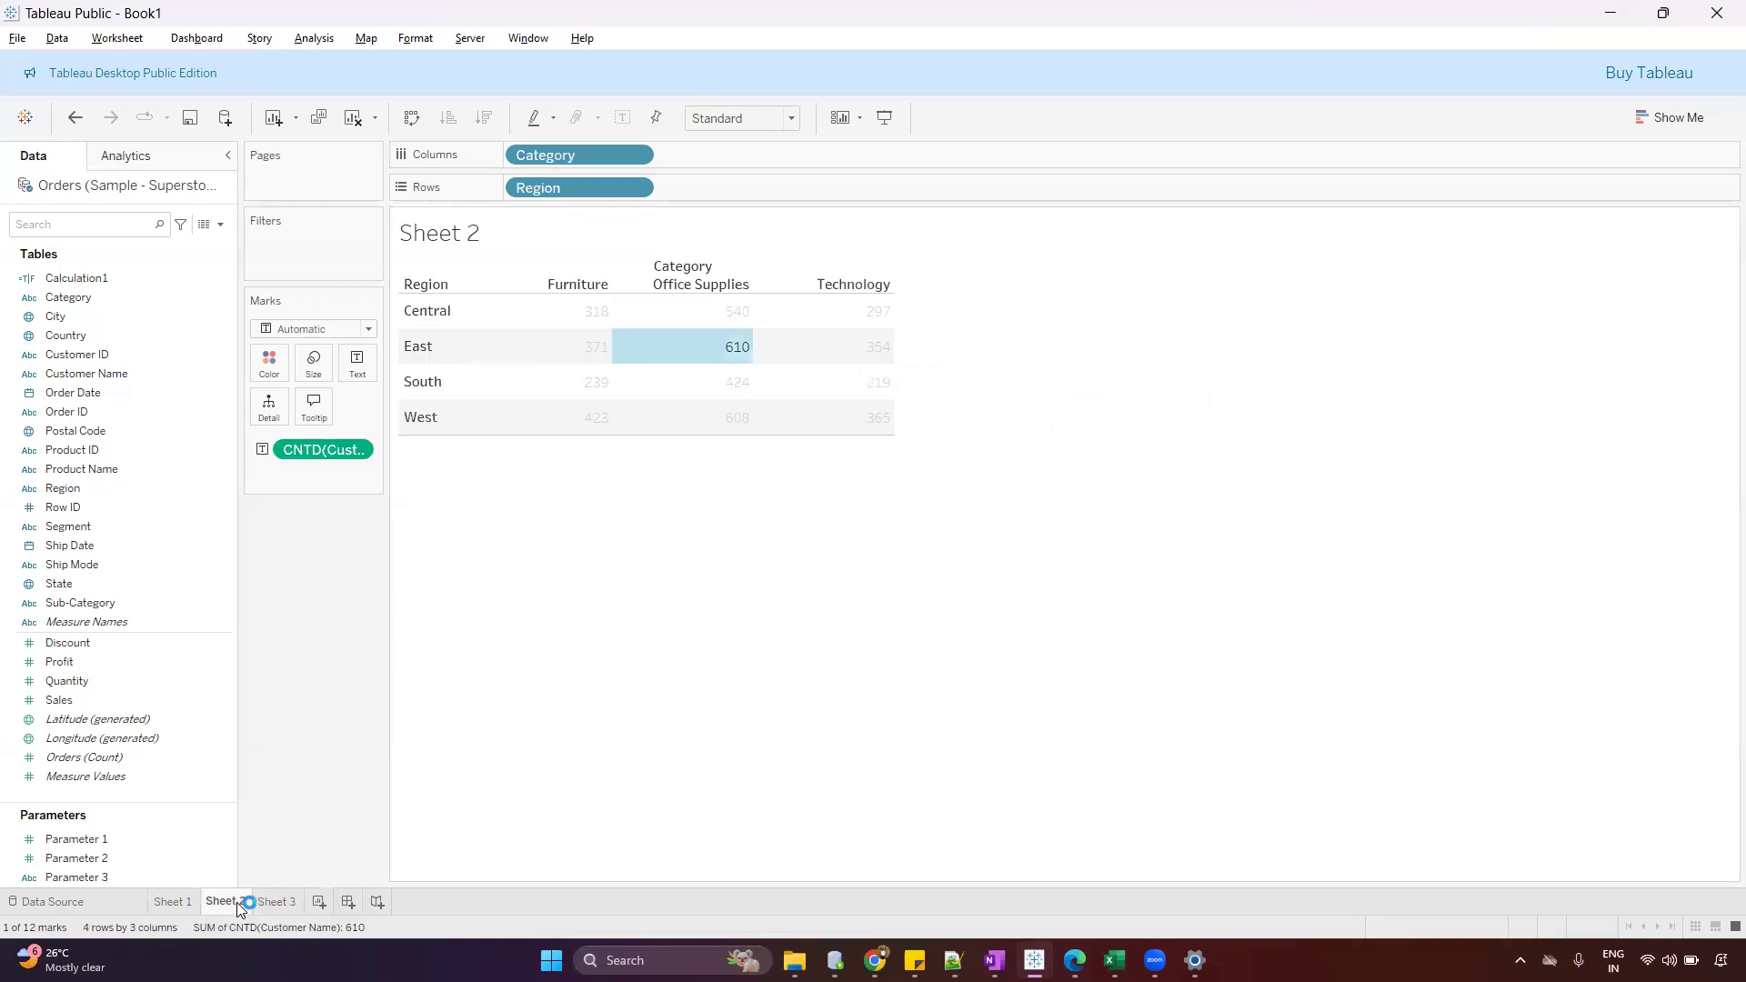
left_click(663, 357)
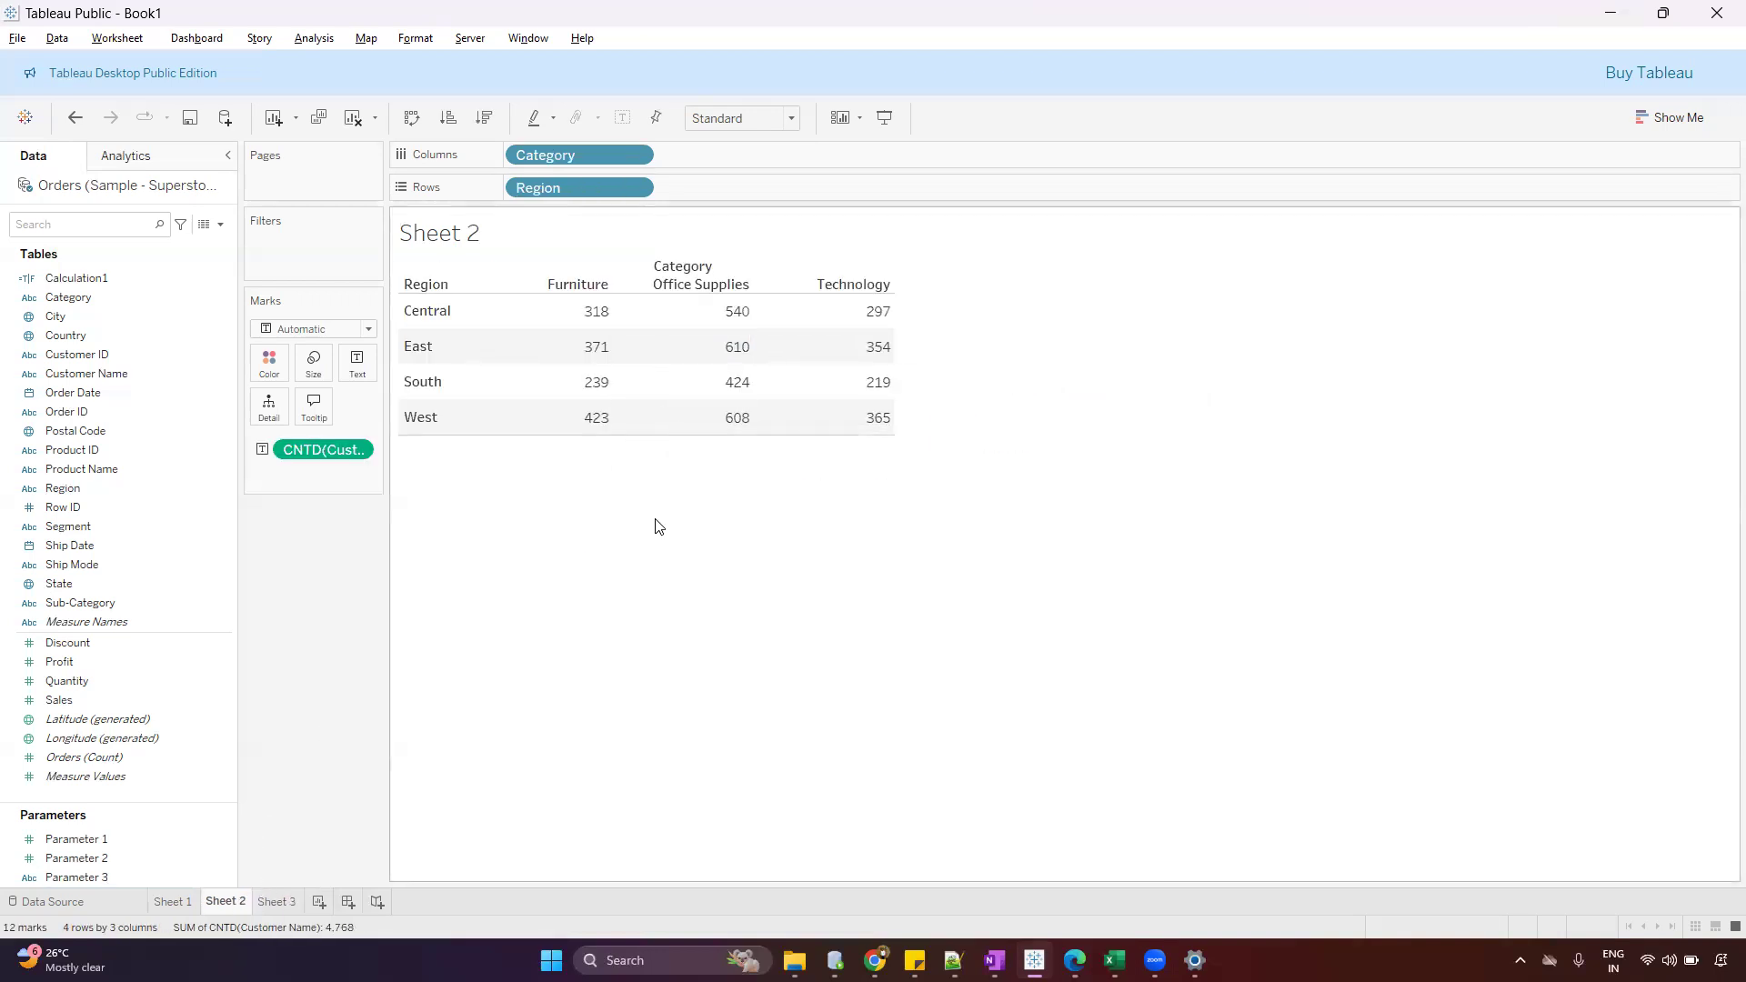
Start a new worksheet filter action with only Sheet 2 as its source, excluding Sheet 1 and Sheet 3
left_click(122, 40)
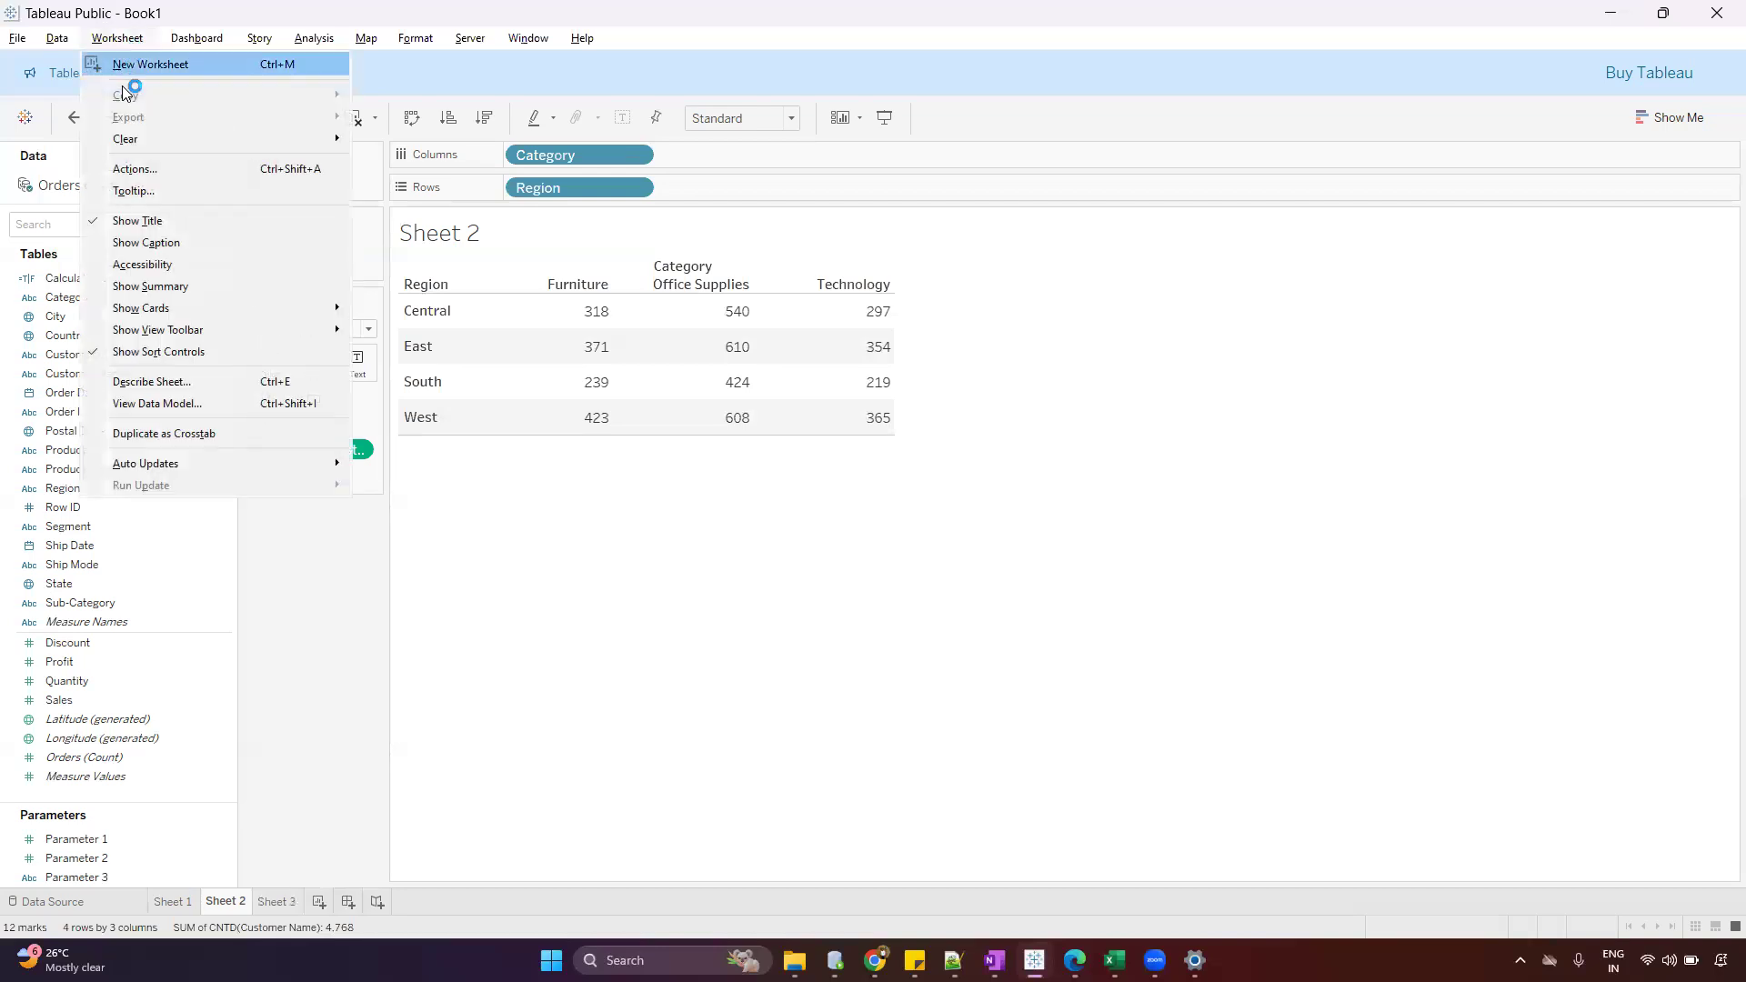
left_click(136, 169)
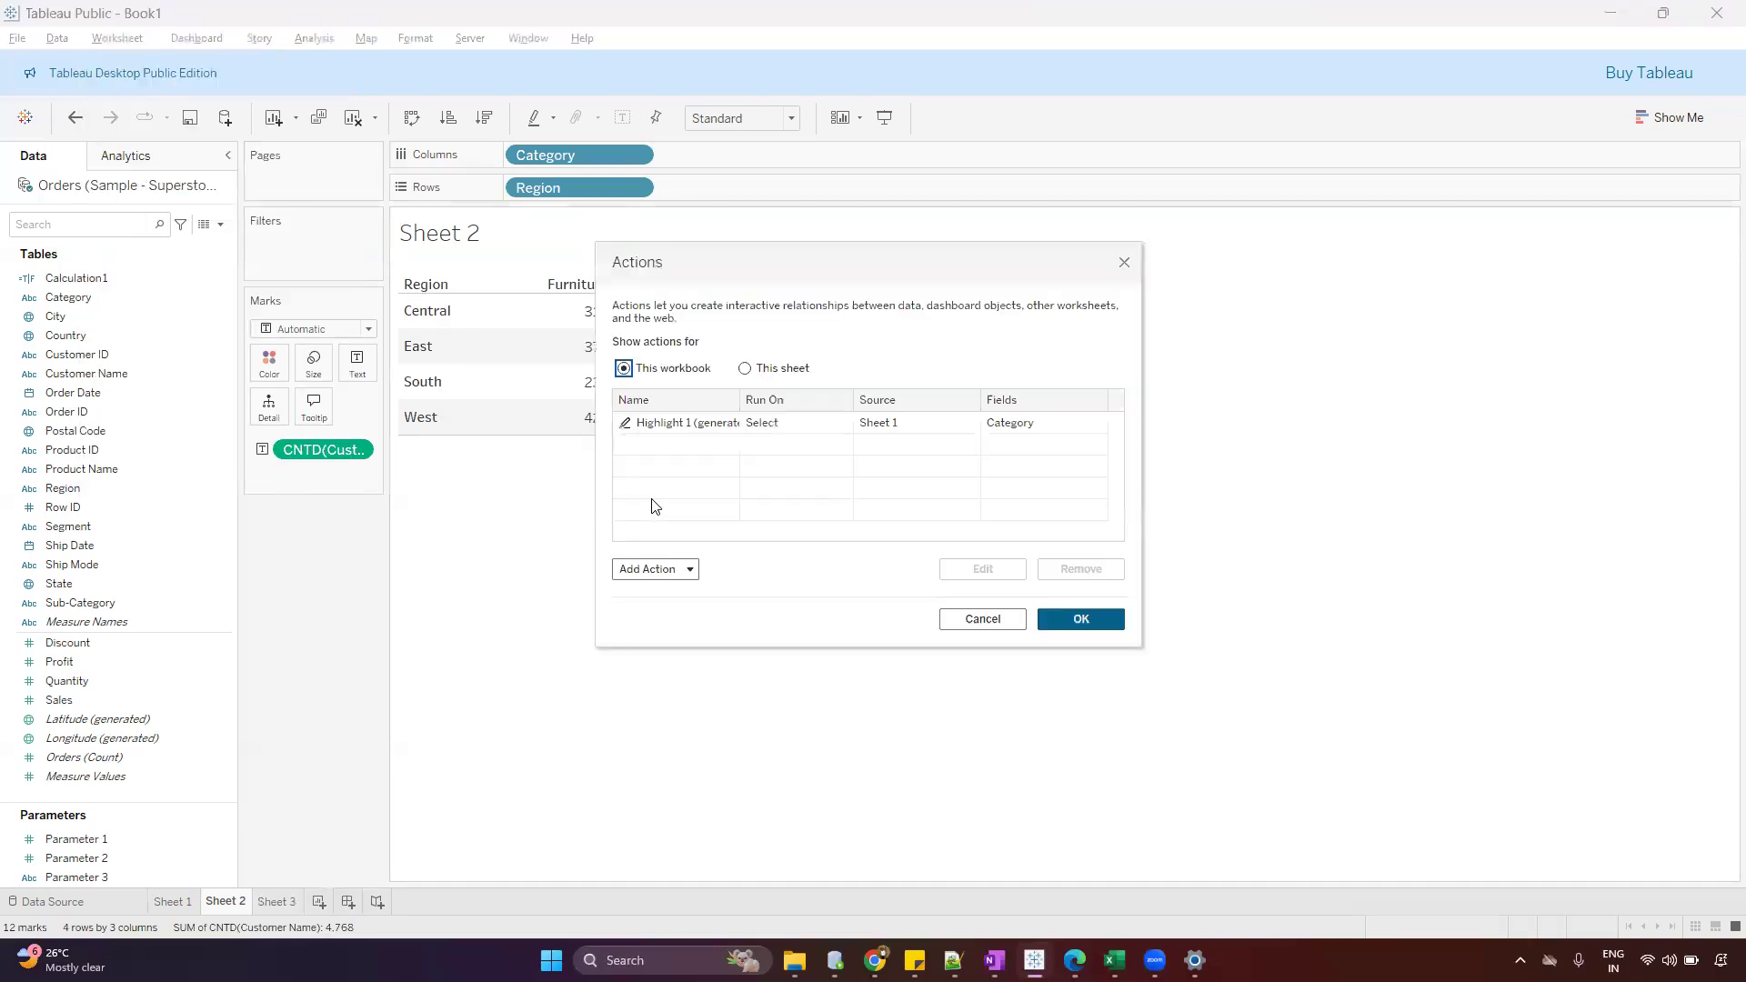
left_click(665, 579)
left_click(700, 433)
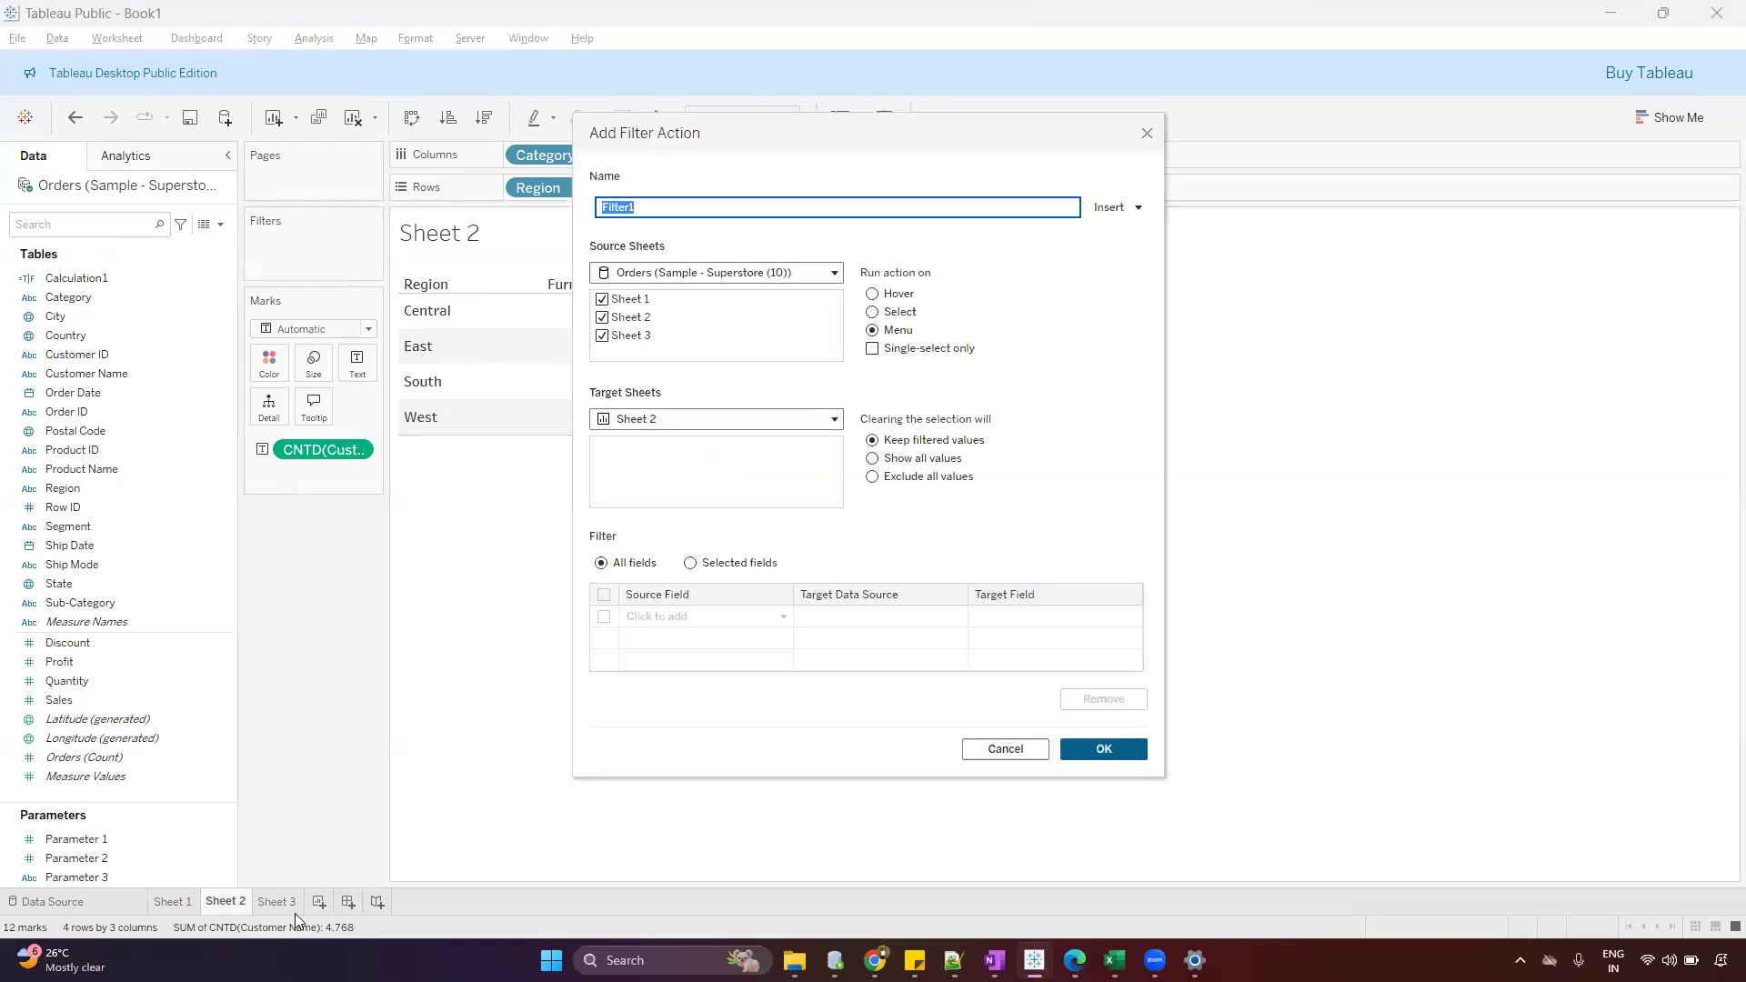
left_click(601, 300)
left_click(602, 335)
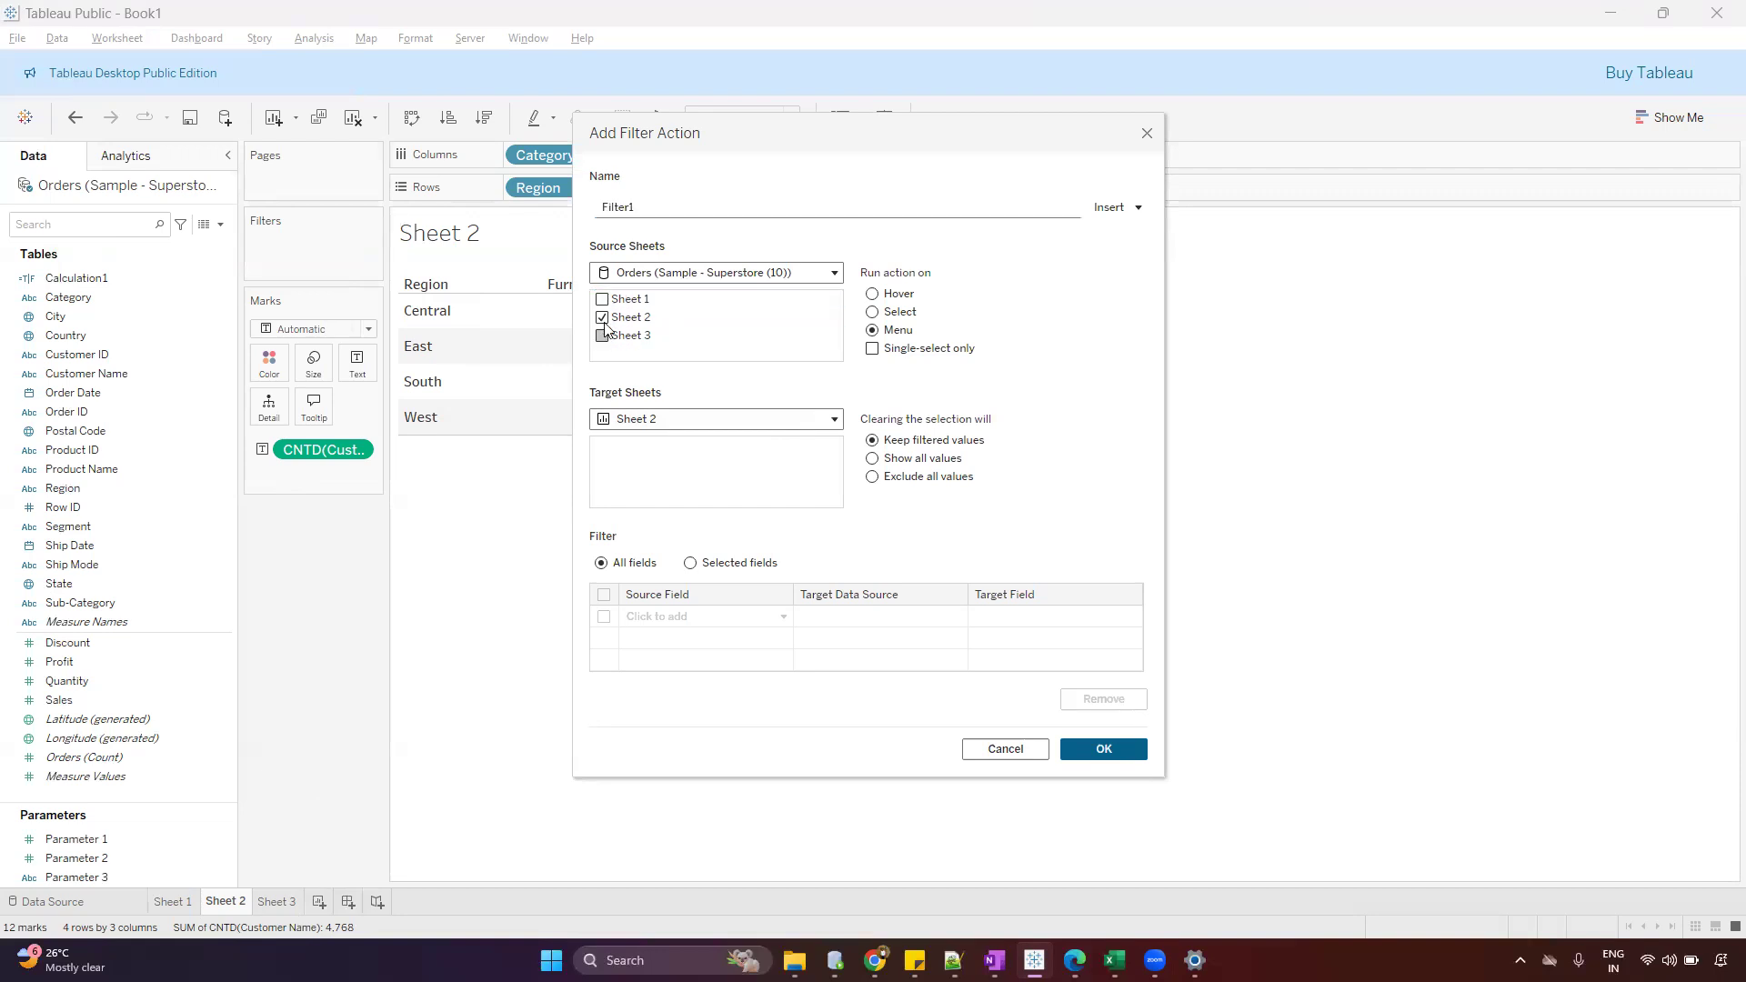
Target the filter action at Sheet 3, run it on Select, show all values when the selection is cleared, and save it
left_click(633, 422)
left_click(643, 487)
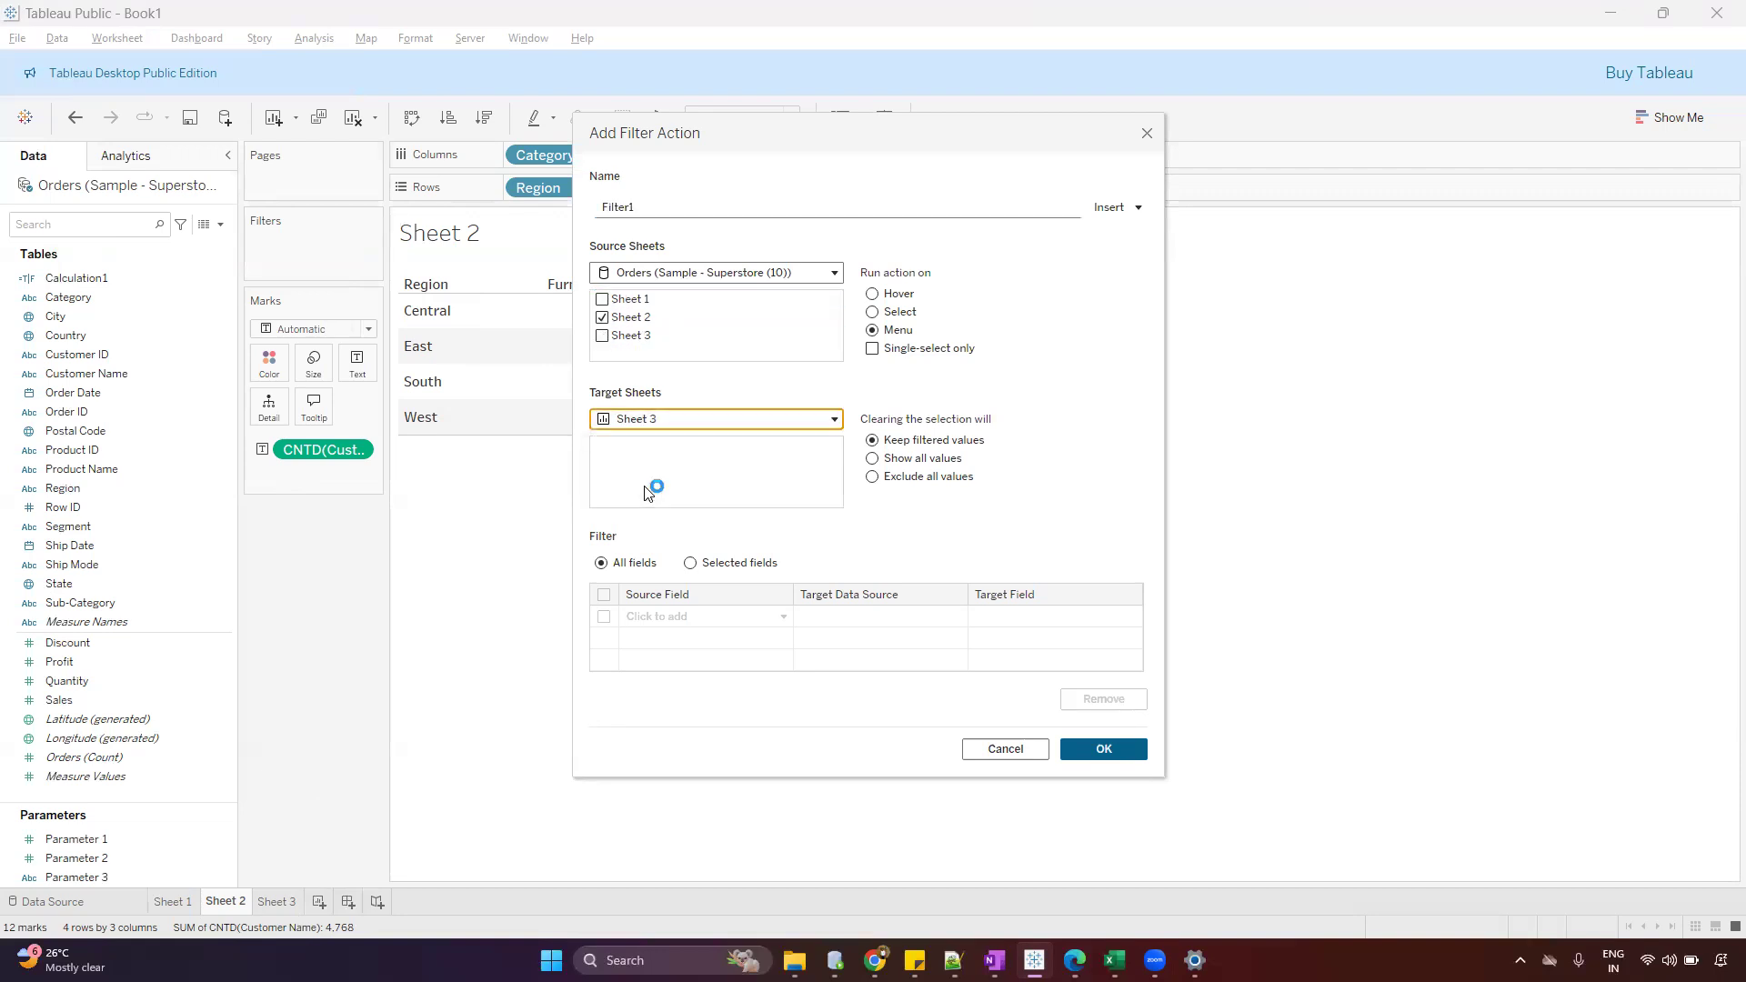
left_click(872, 312)
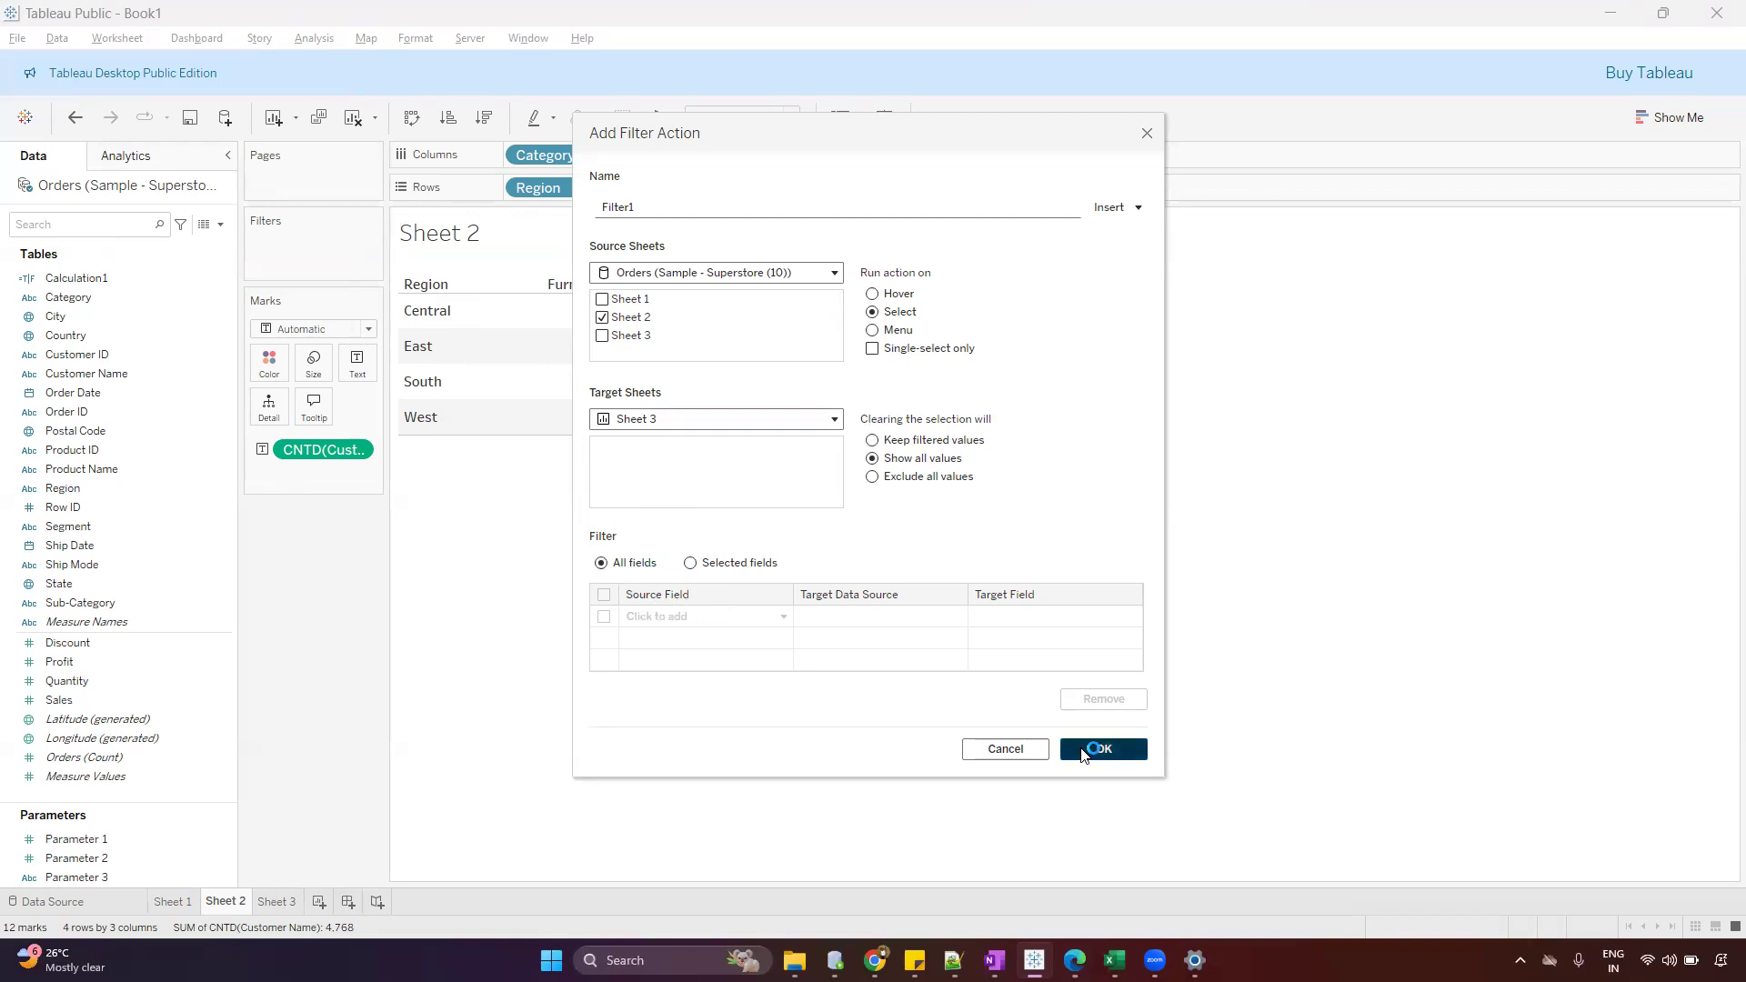
left_click(1103, 748)
left_click(1081, 618)
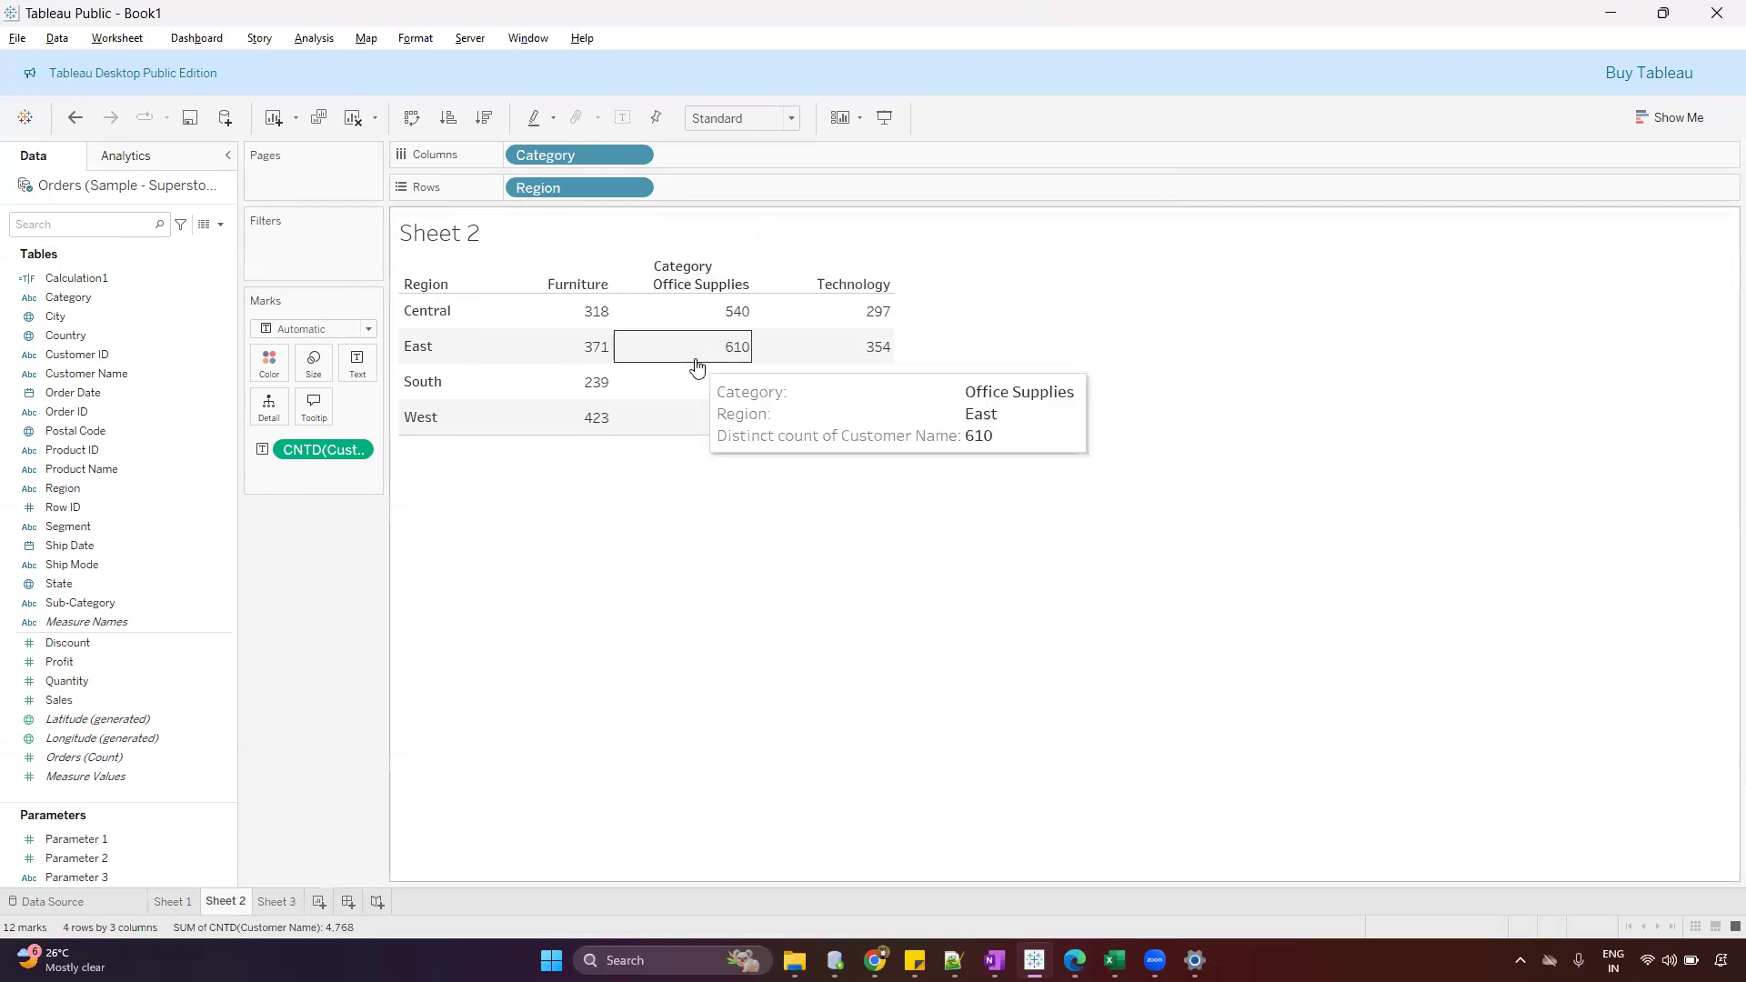
Test the filter action from Sheet 2 with the Central Office Supplies cell and the West Technology cell
left_click(742, 316)
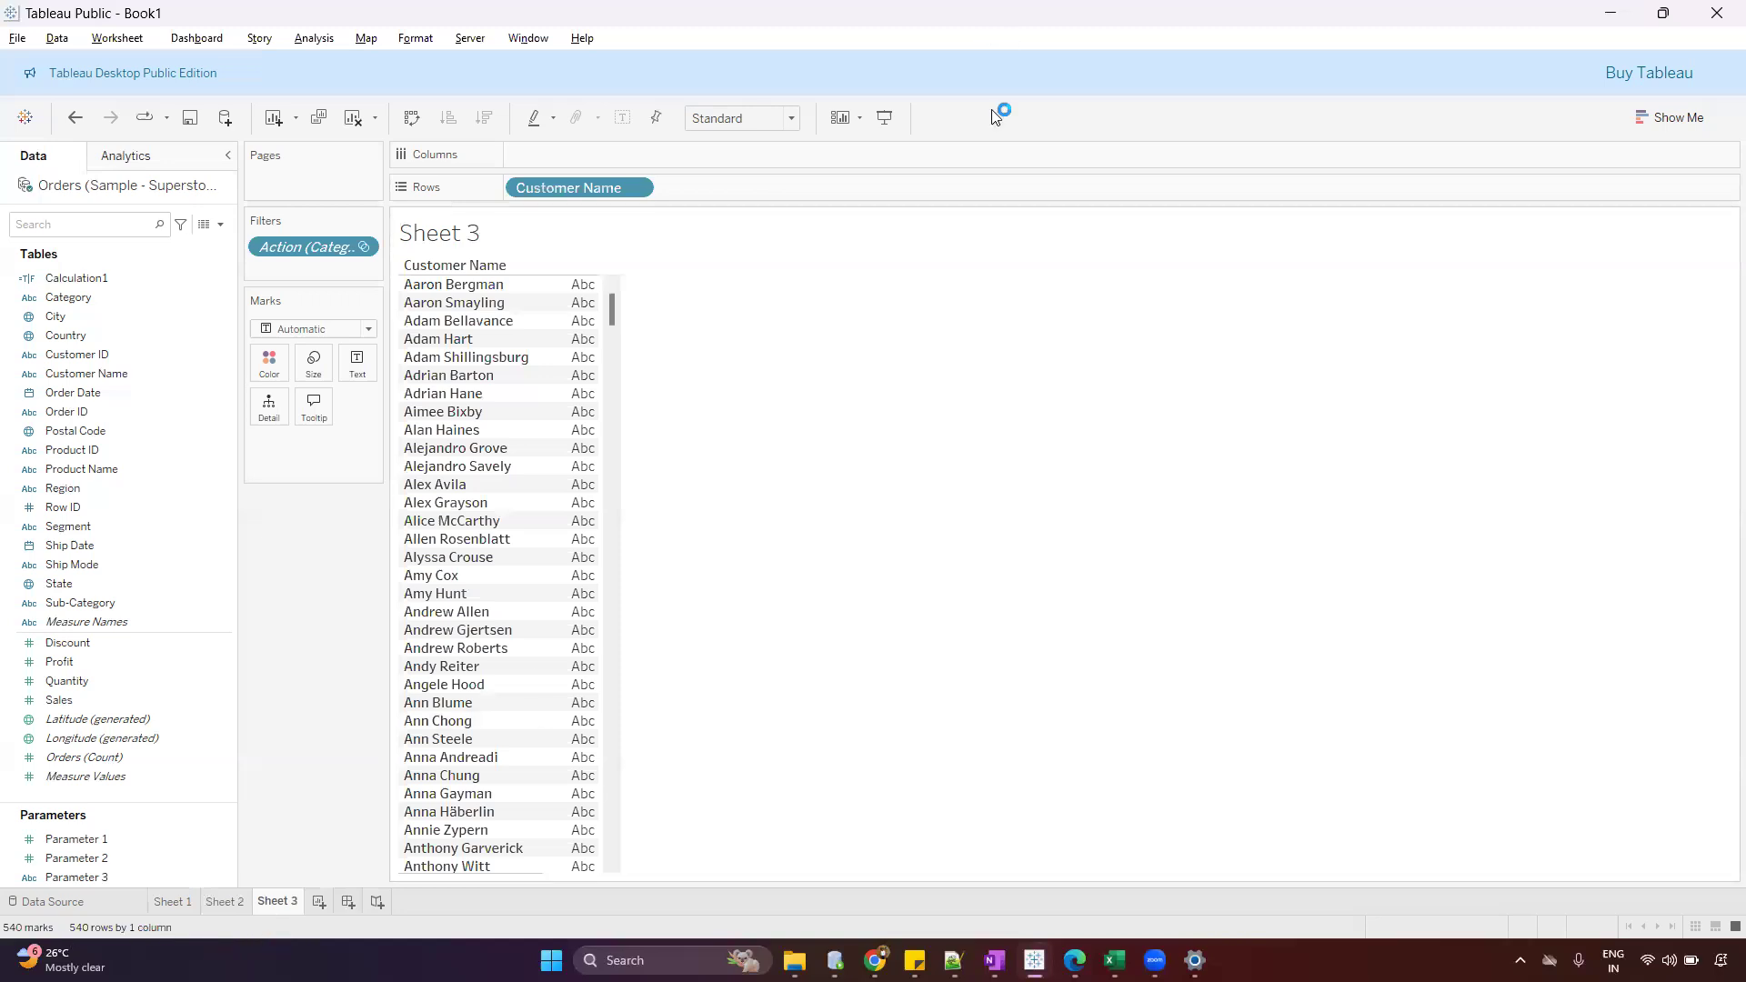
left_click_drag(64, 943, 127, 939)
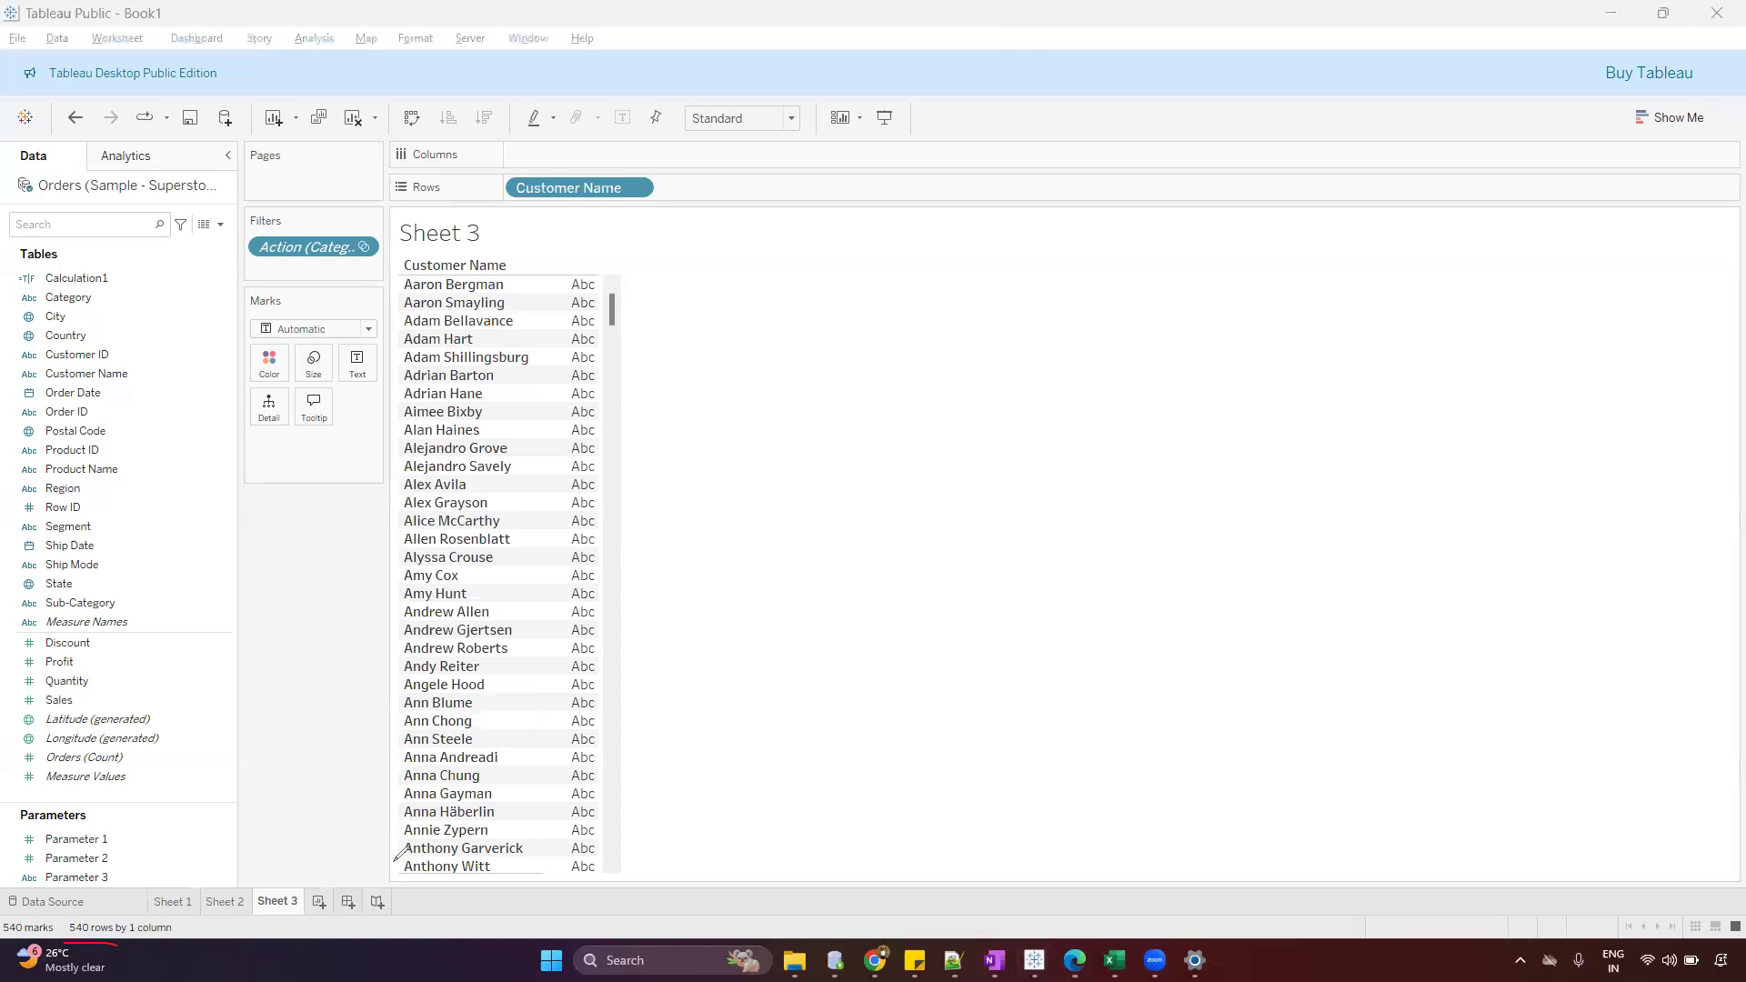
left_click(227, 902)
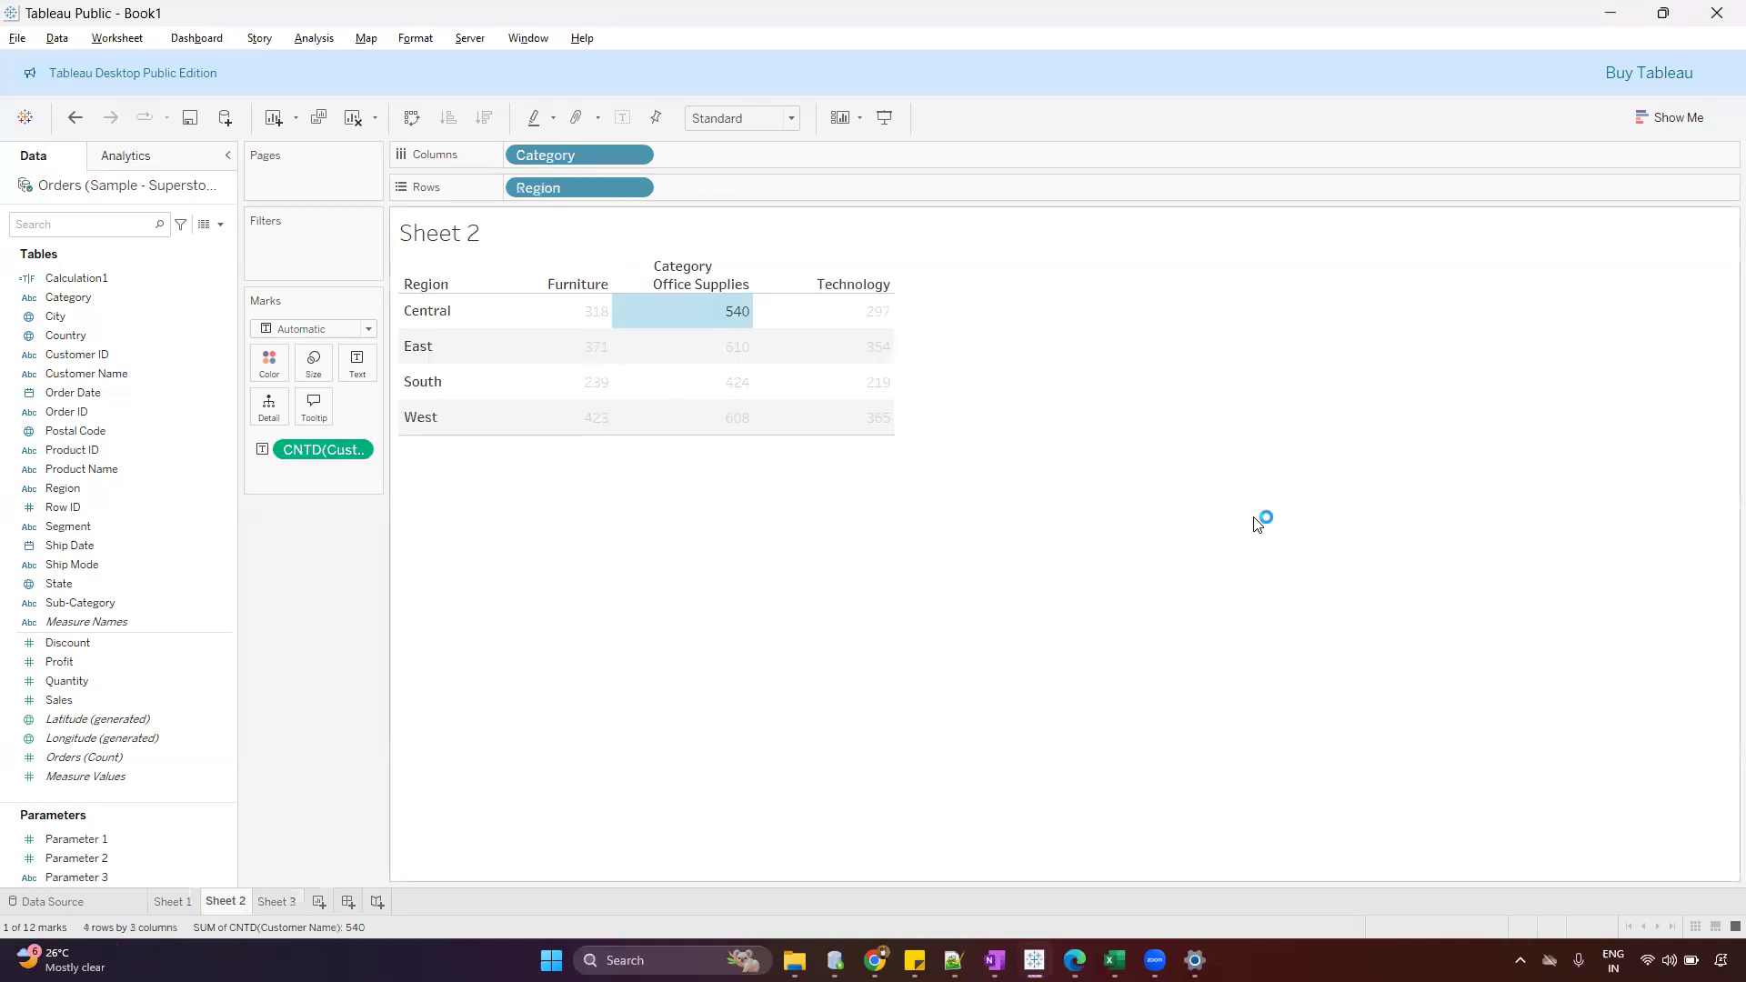
left_click(878, 419)
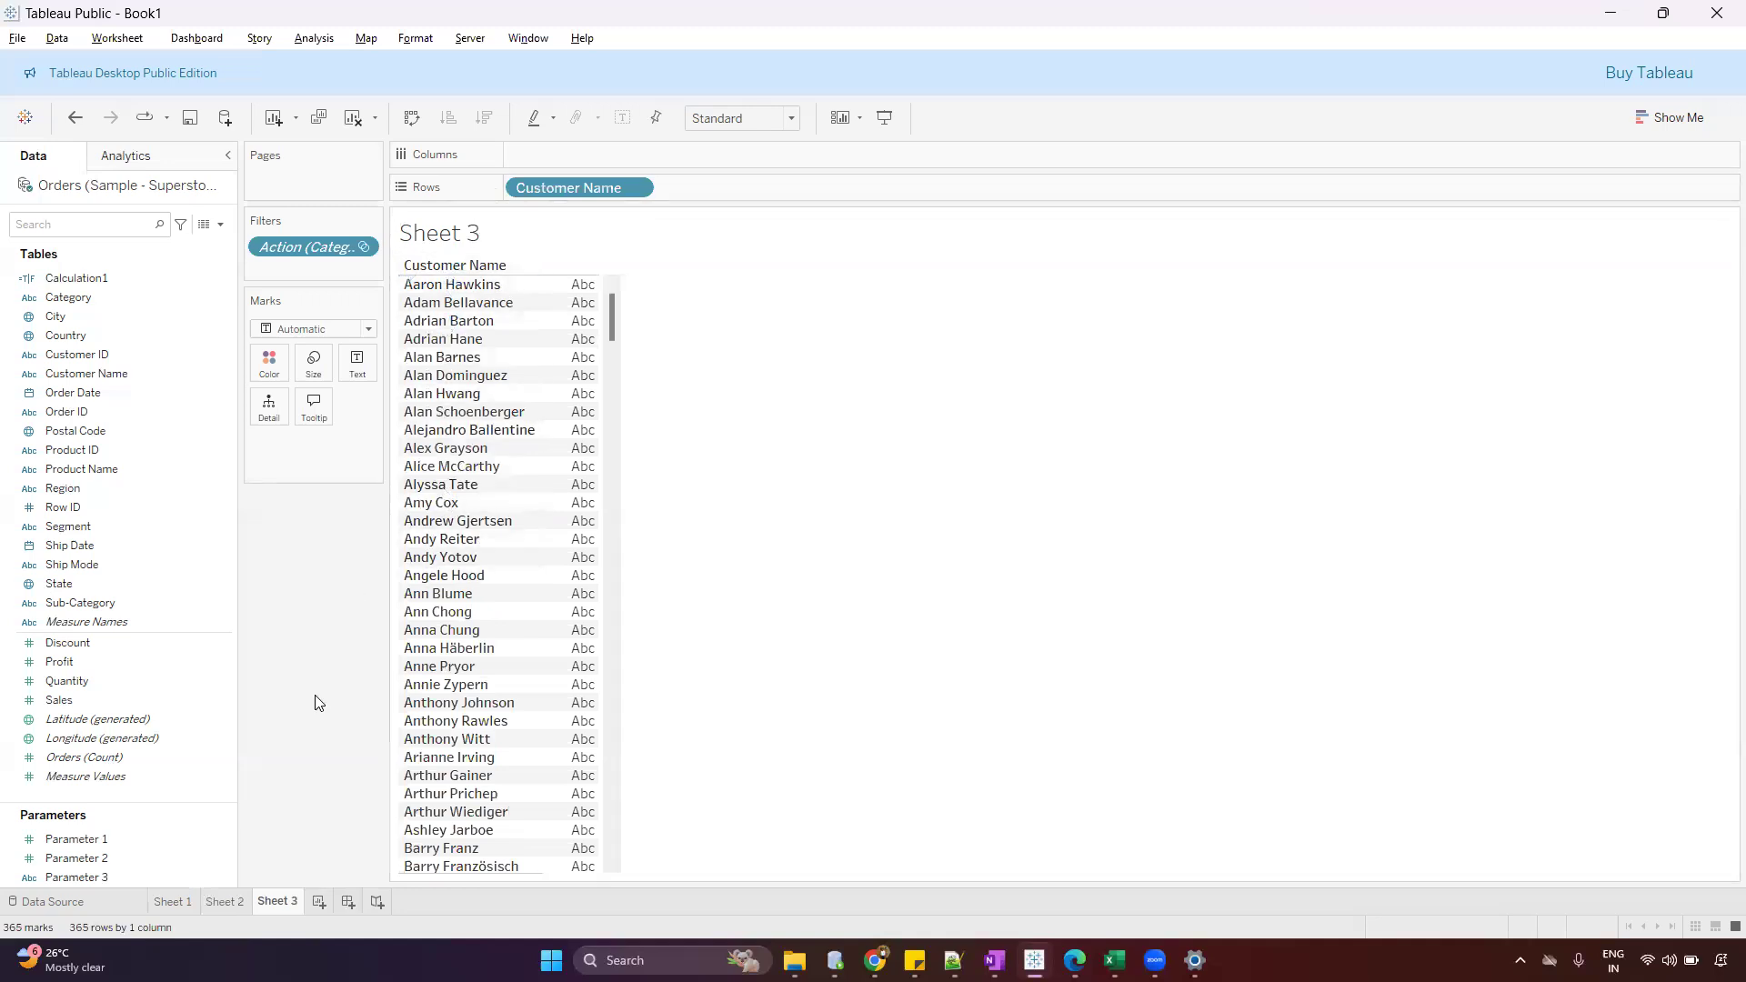
Add Category and Region to the rows of Sheet 3 to check the filtered customers against the selection in Sheet 2
left_click_drag(68, 298, 858, 185)
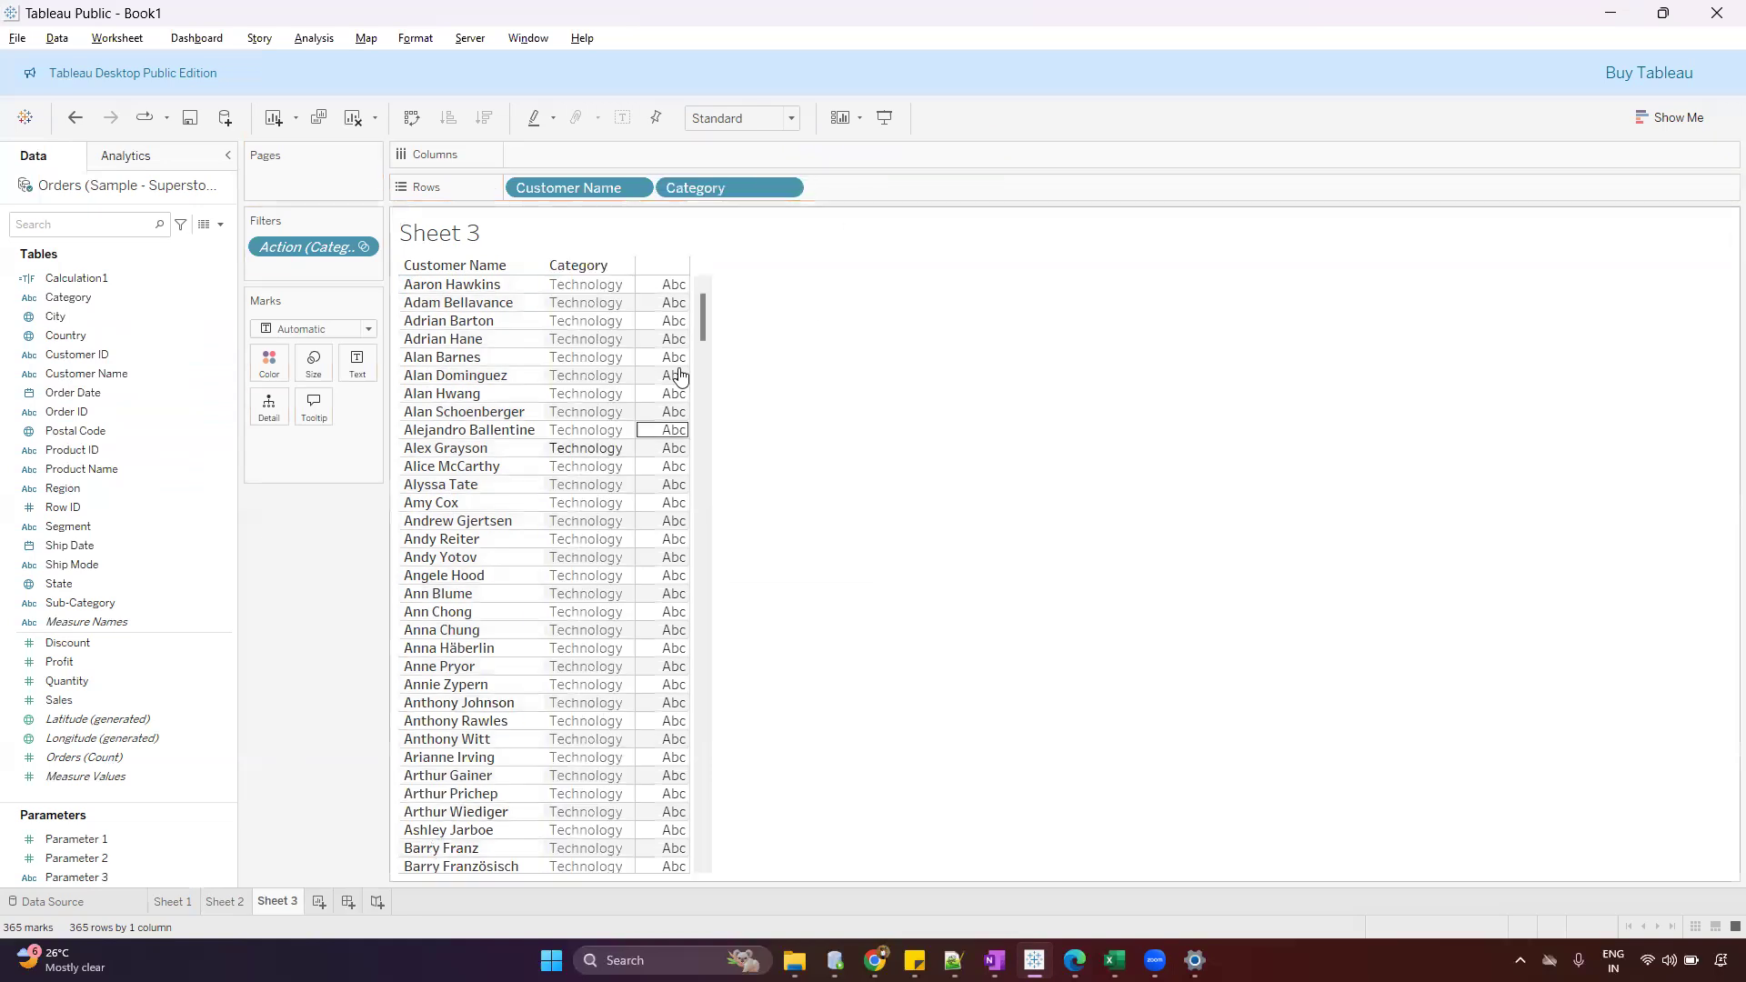
scroll(700, 325, "down", 15)
left_click_drag(689, 675, 702, 305)
left_click(227, 904)
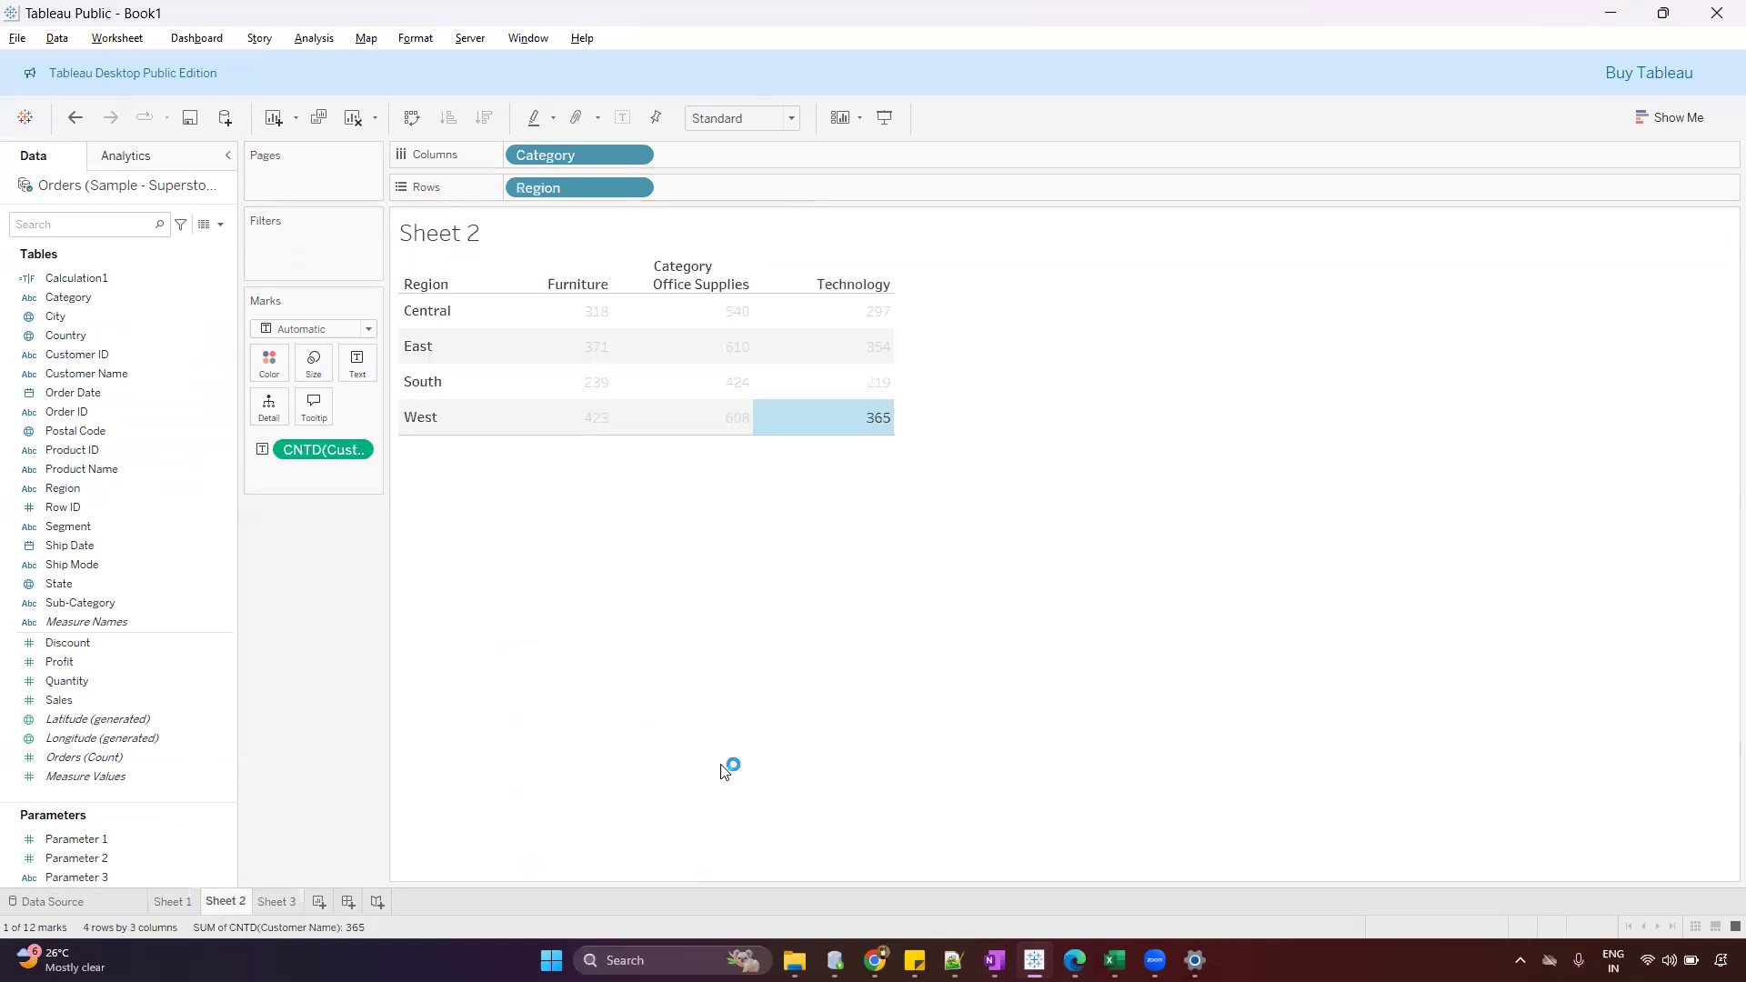
left_click(283, 901)
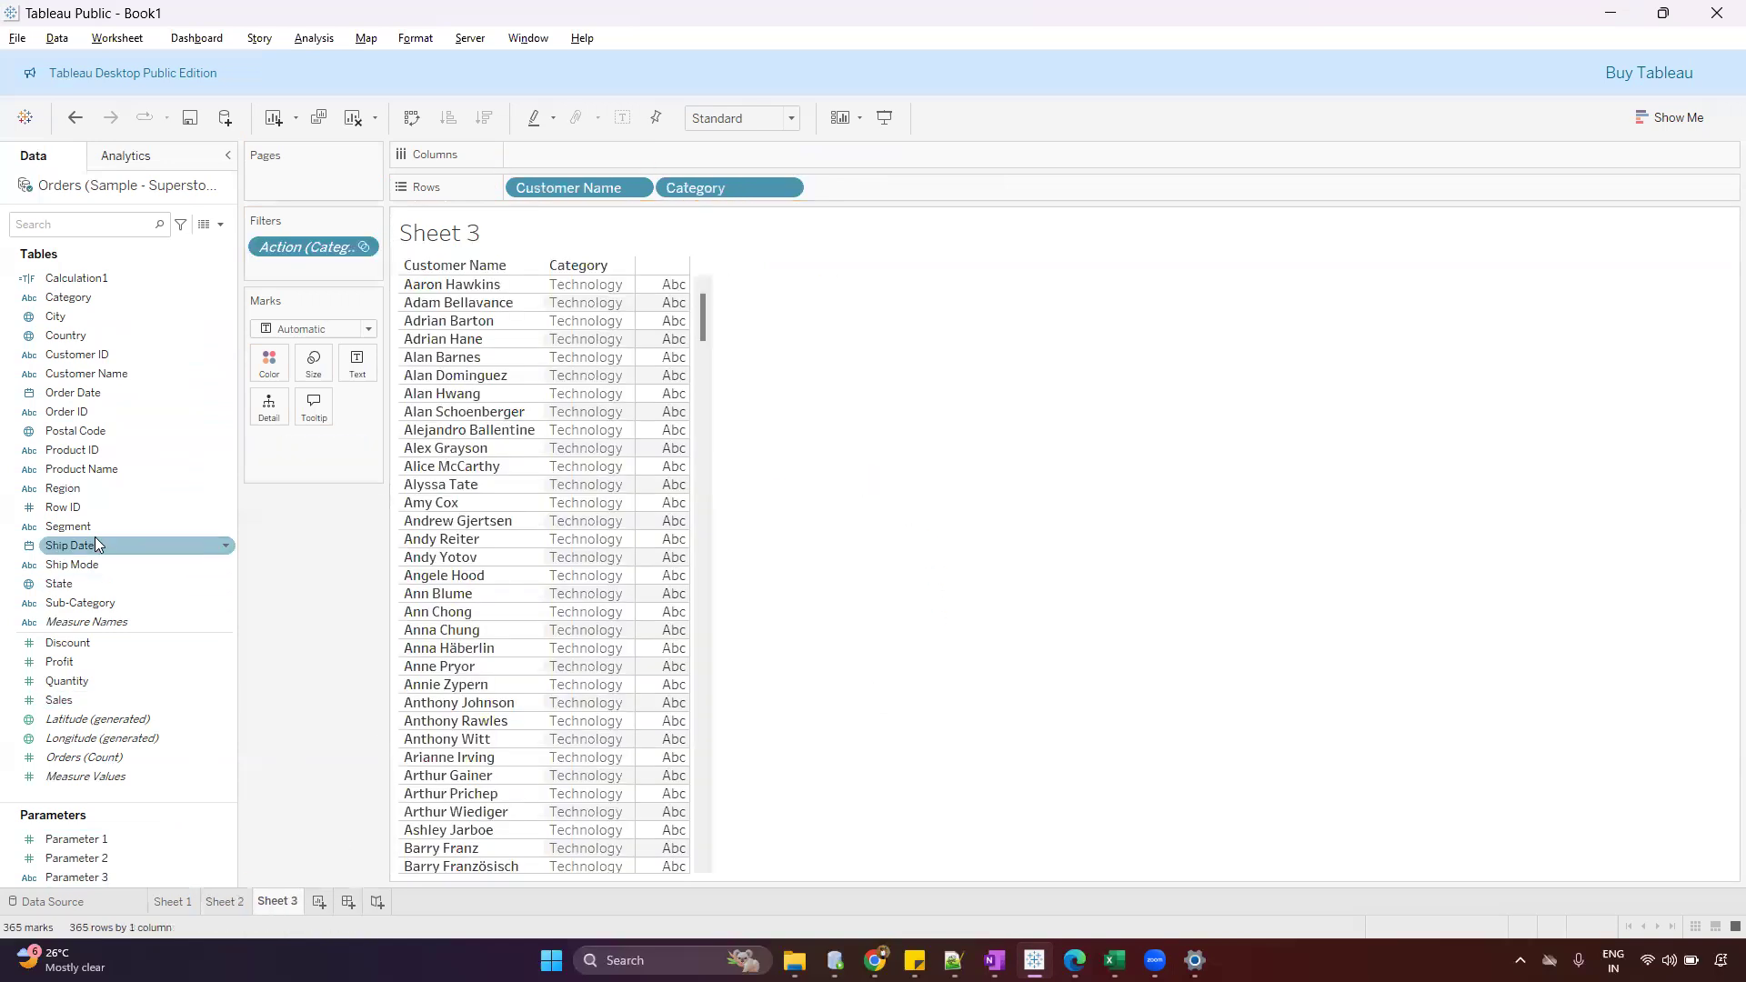
left_click_drag(91, 488, 936, 173)
left_click_drag(776, 314, 775, 623)
left_click_drag(797, 279, 793, 262)
Remove Category and Region from the rows of Sheet 3, keeping only Customer Name
left_click_drag(742, 190, 273, 638)
left_click_drag(752, 189, 308, 597)
Clear the cell selection in Sheet 2 and show column grand totals for the table
left_click(224, 903)
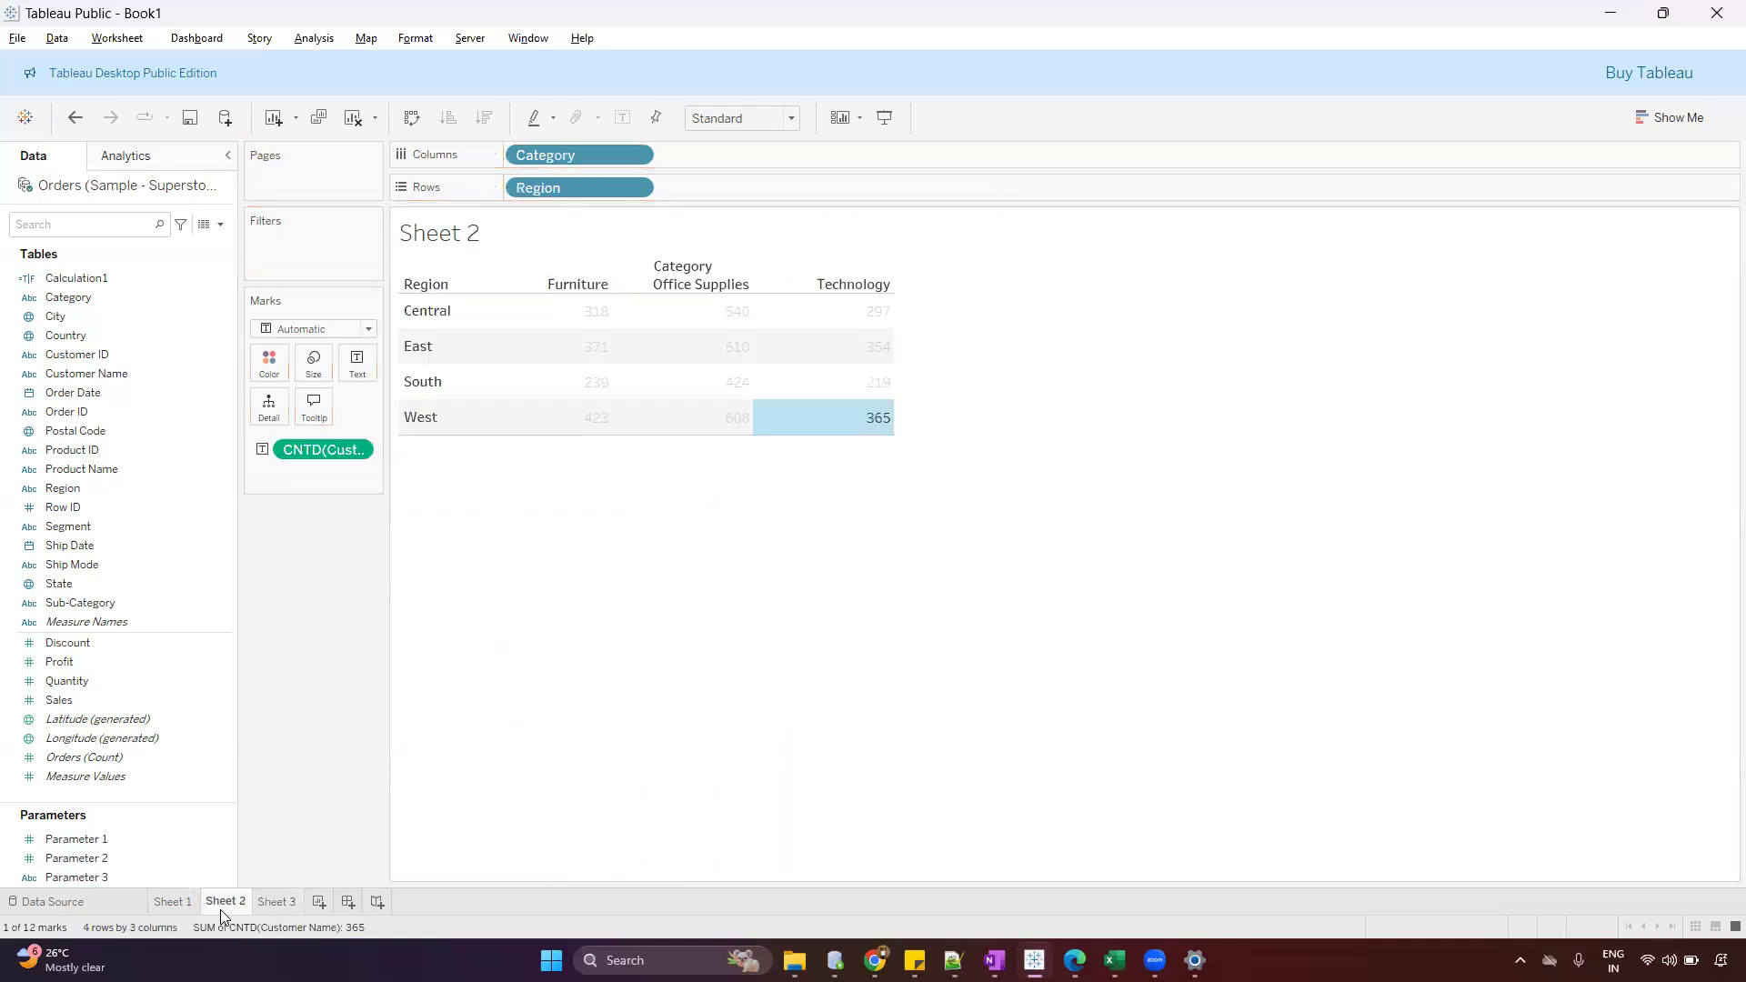
left_click(1194, 349)
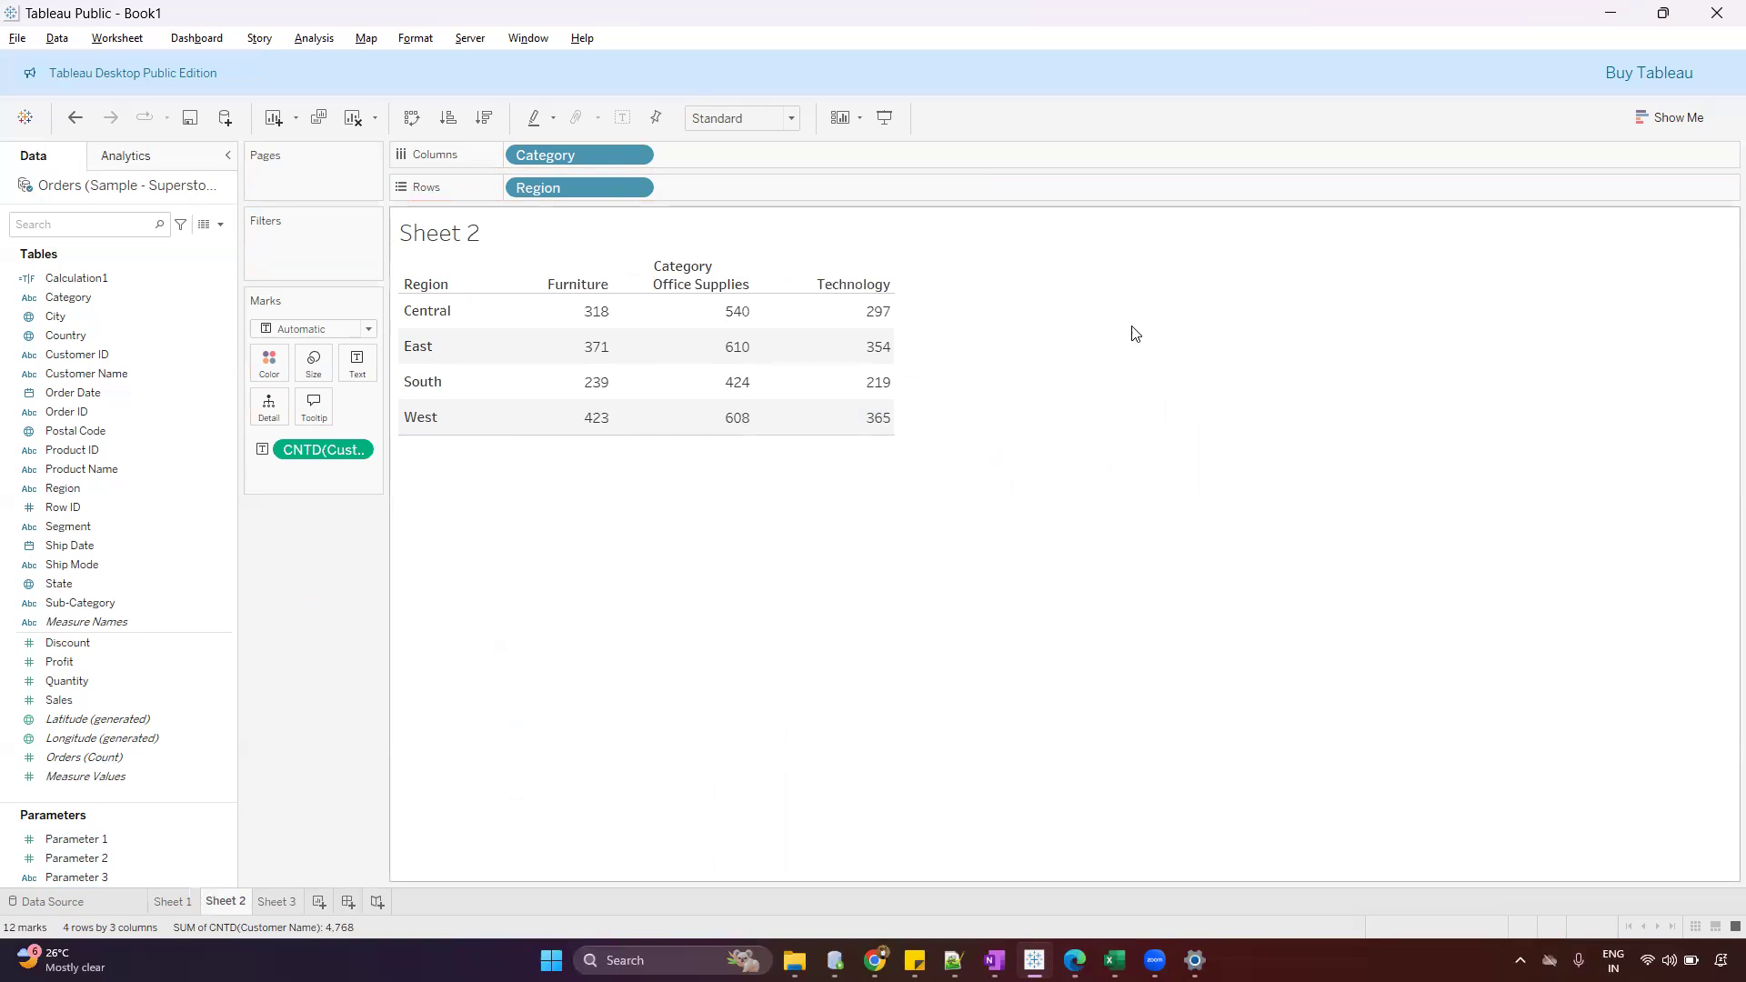
left_click(300, 43)
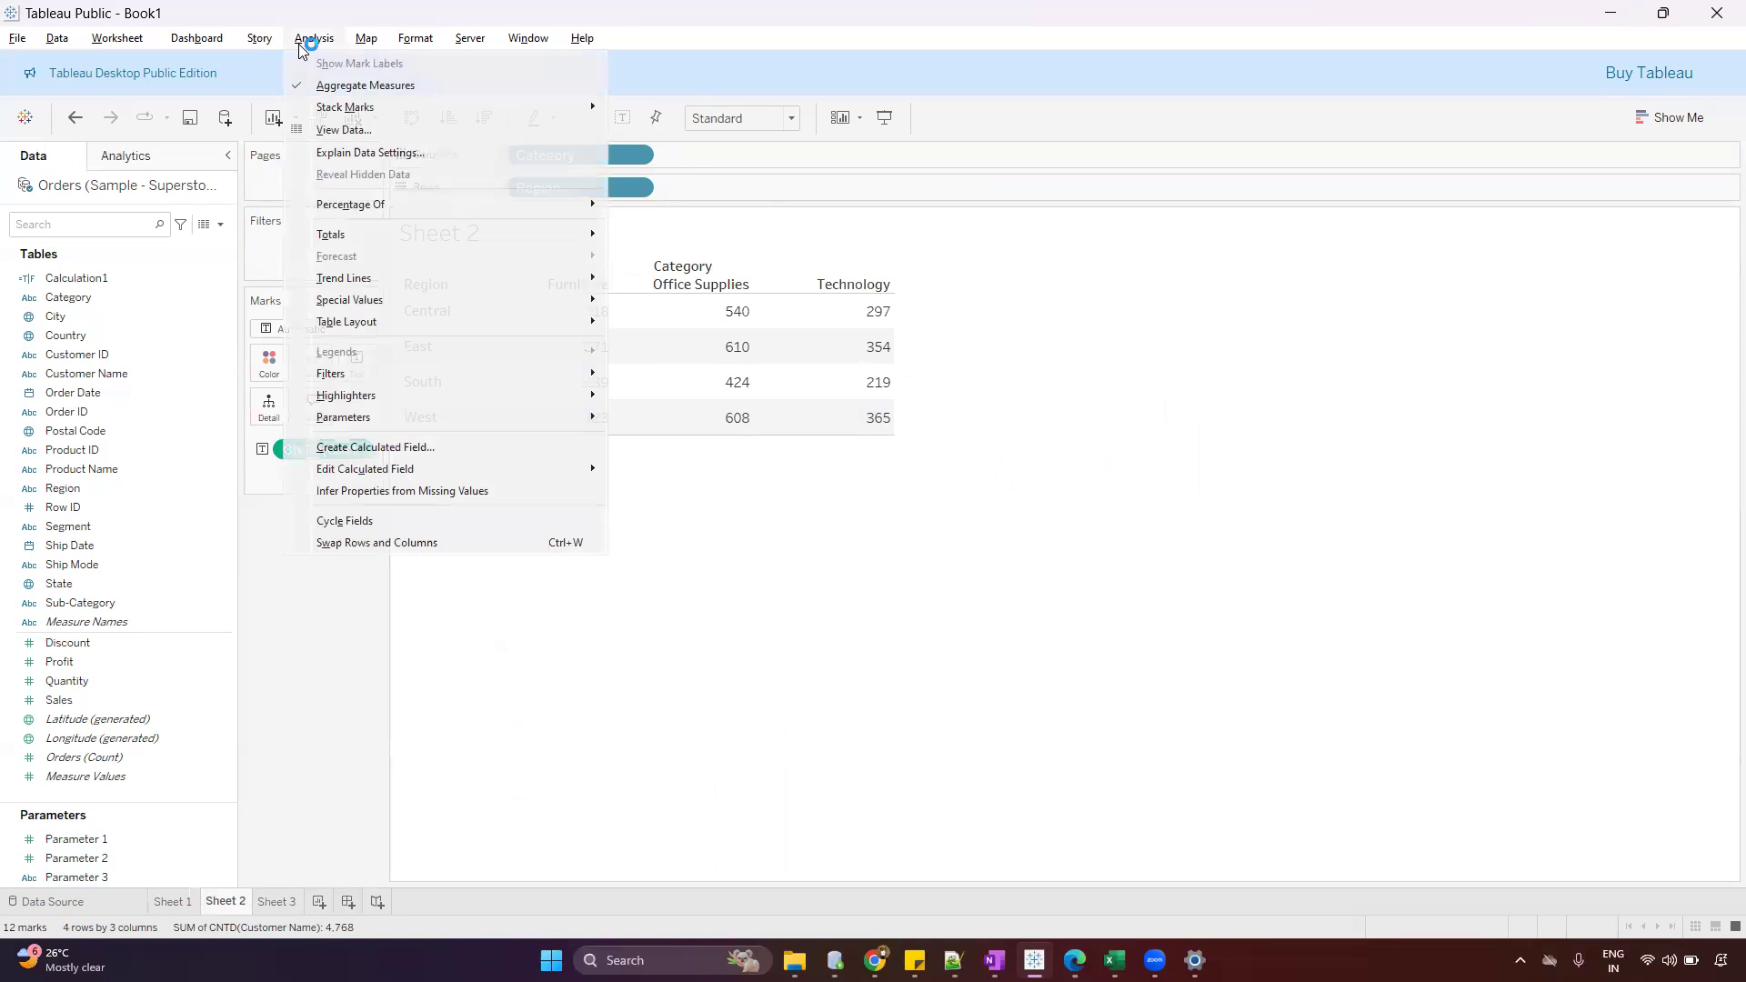
mouse_move(353, 234)
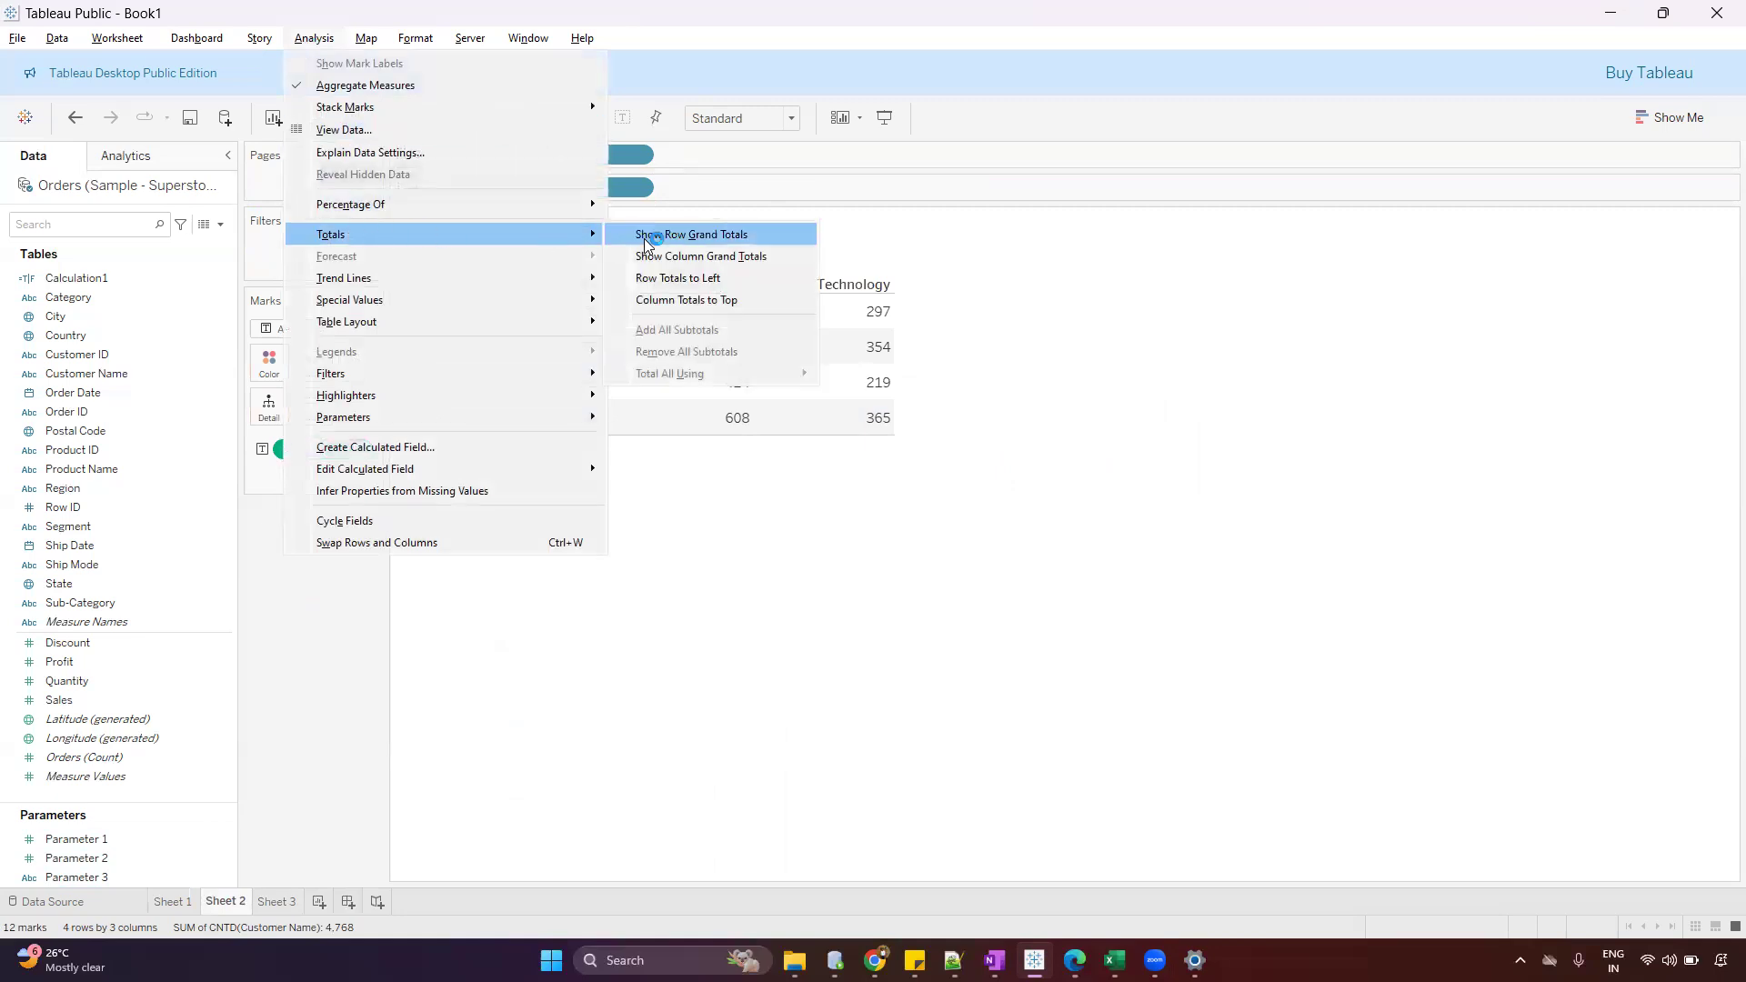
left_click(724, 258)
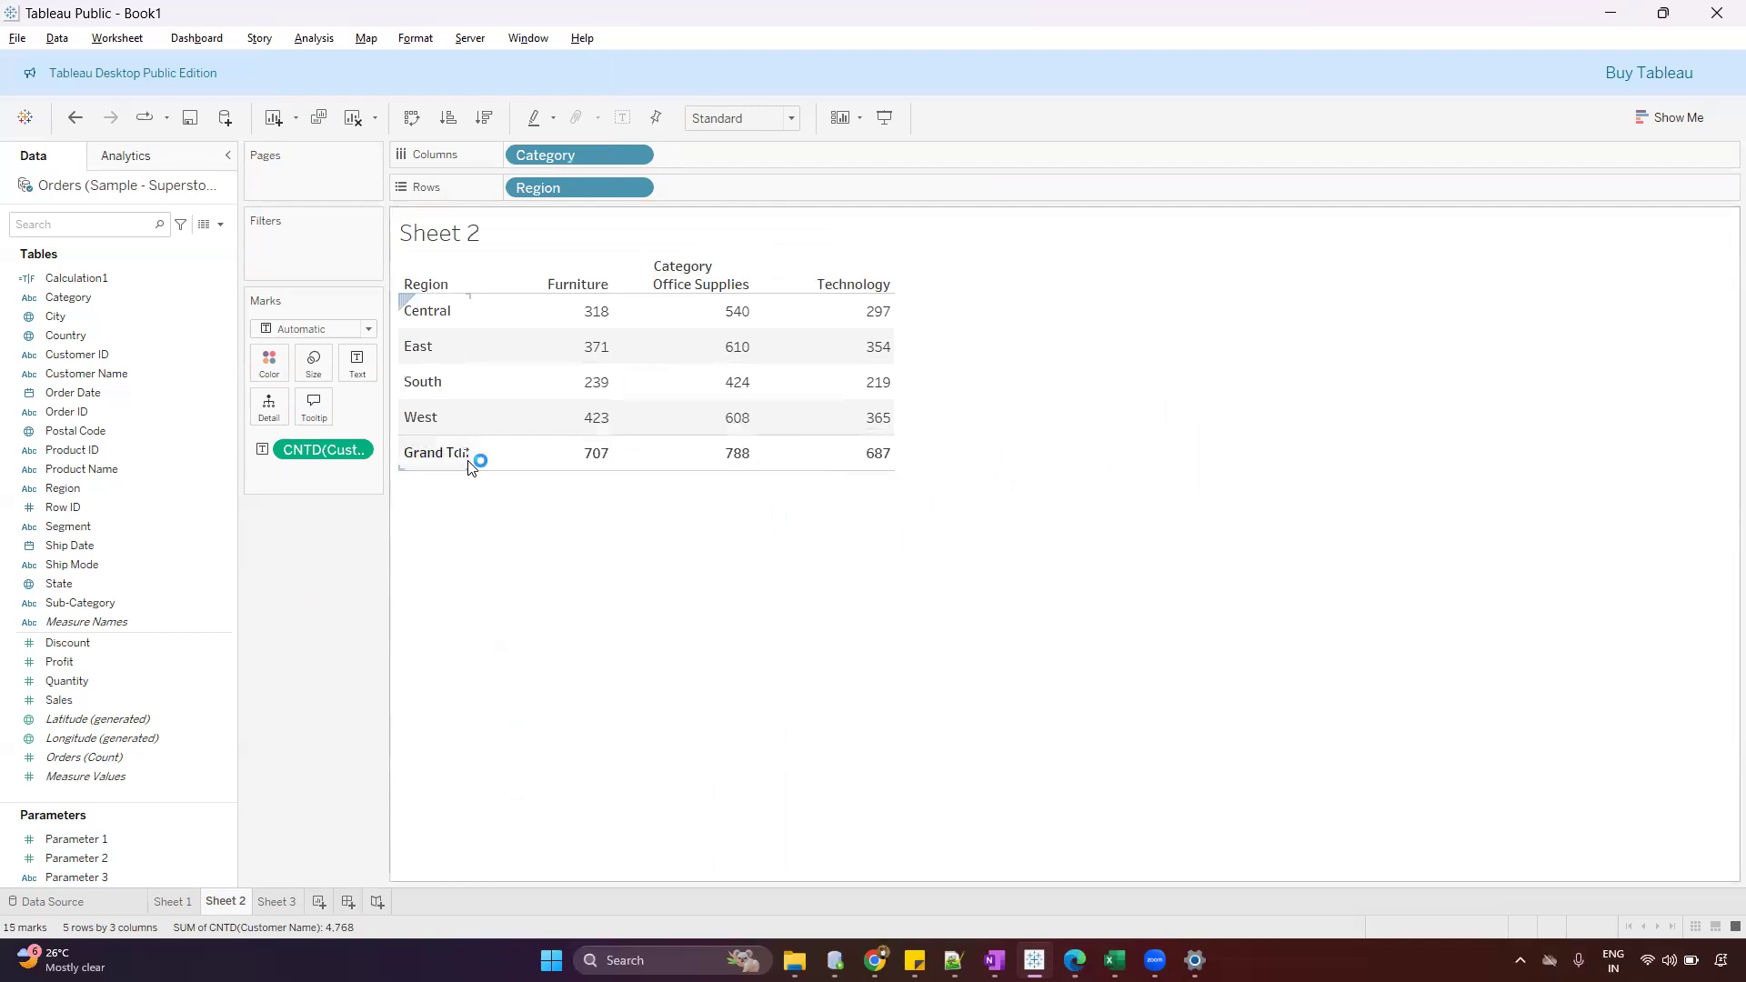
Widen the Region header column of the Sheet 2 table to fit the full Grand Total label
mouse_move(586, 459)
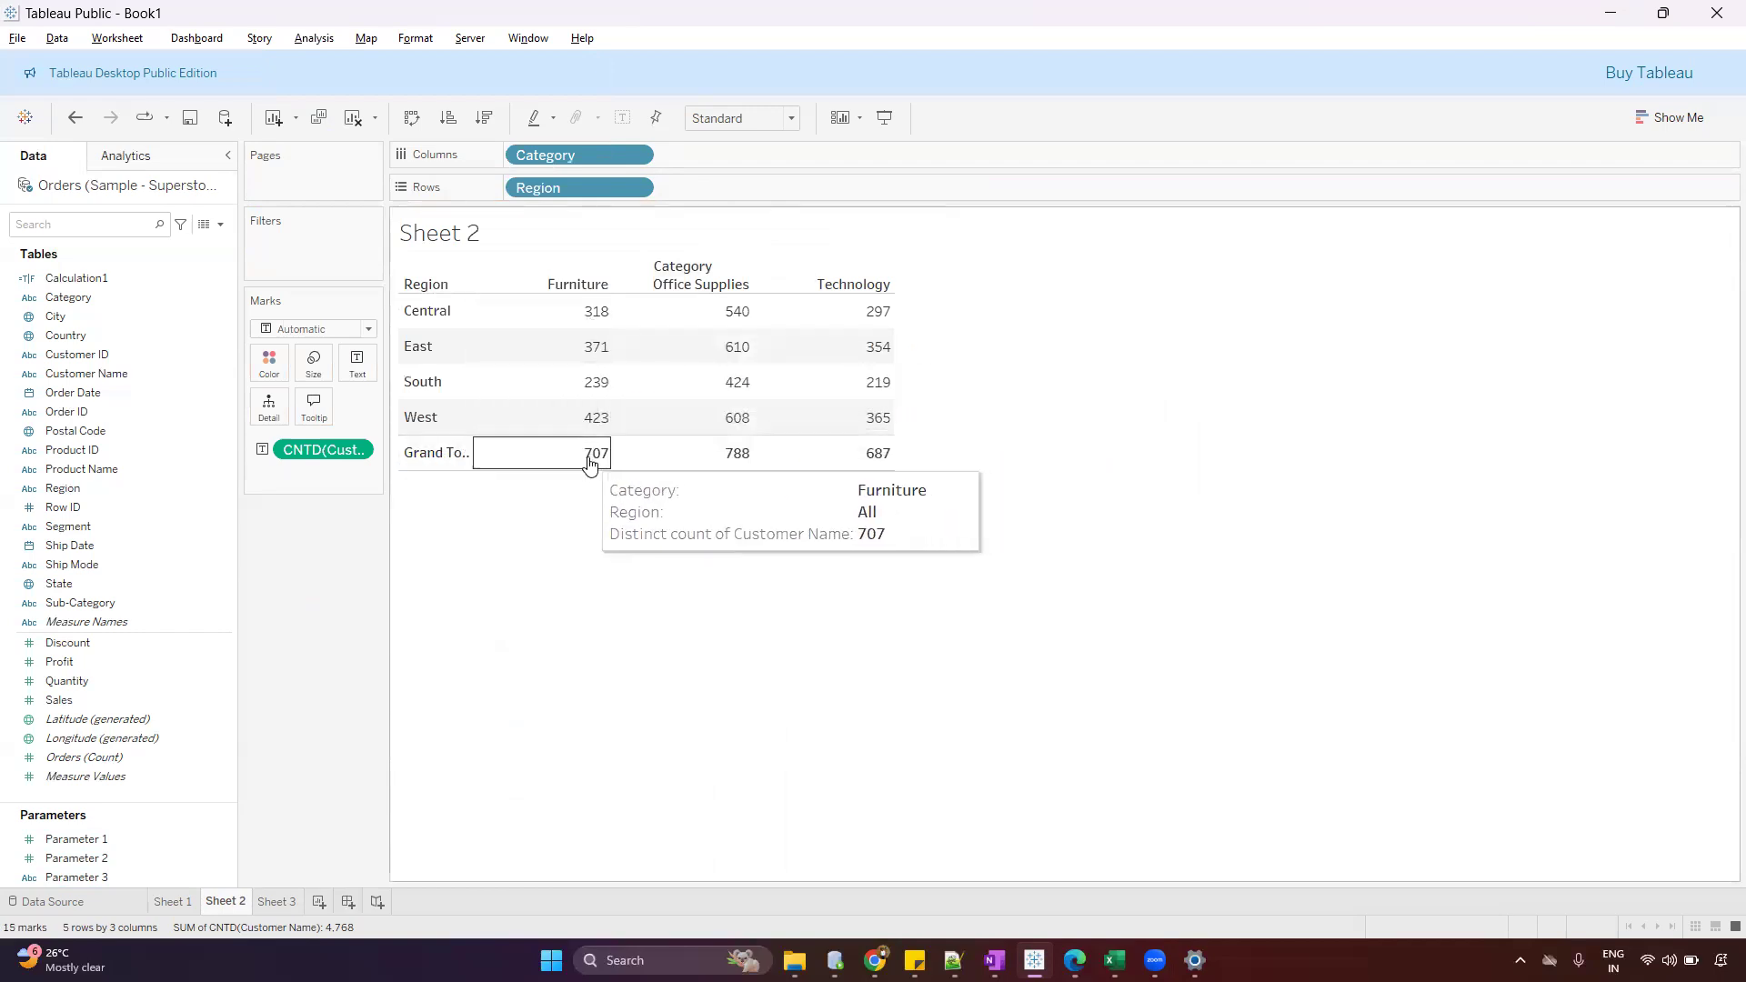
mouse_move(705, 458)
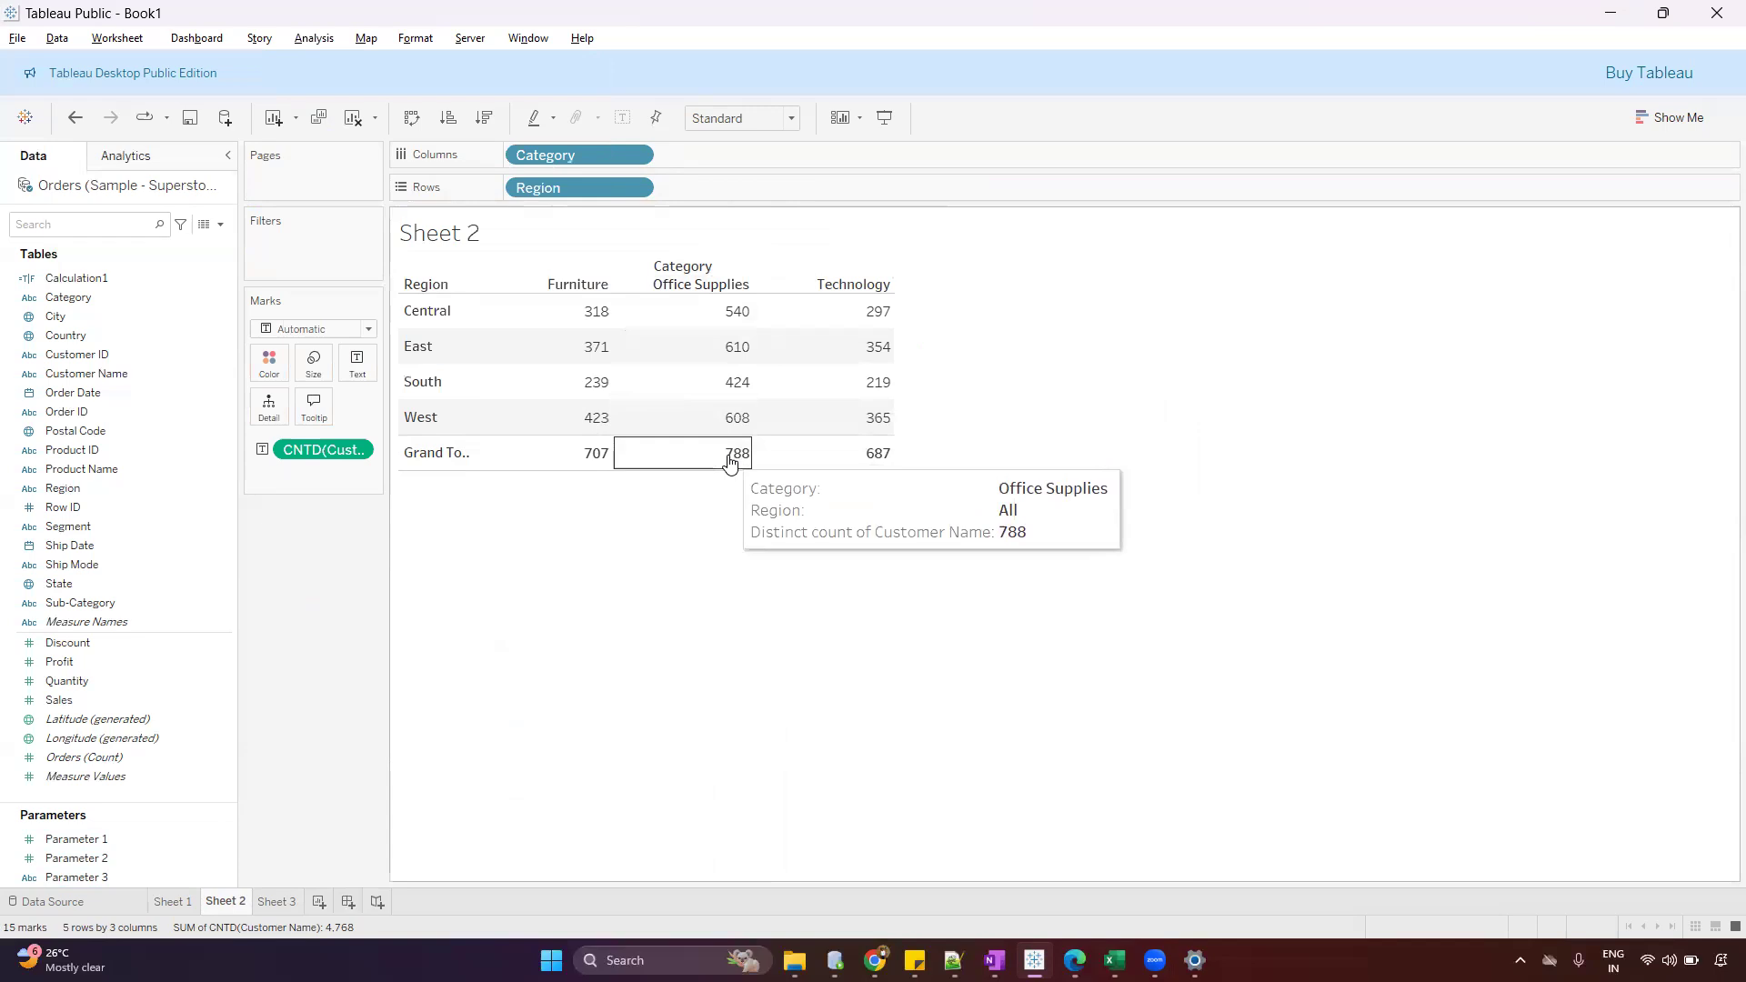
mouse_move(869, 446)
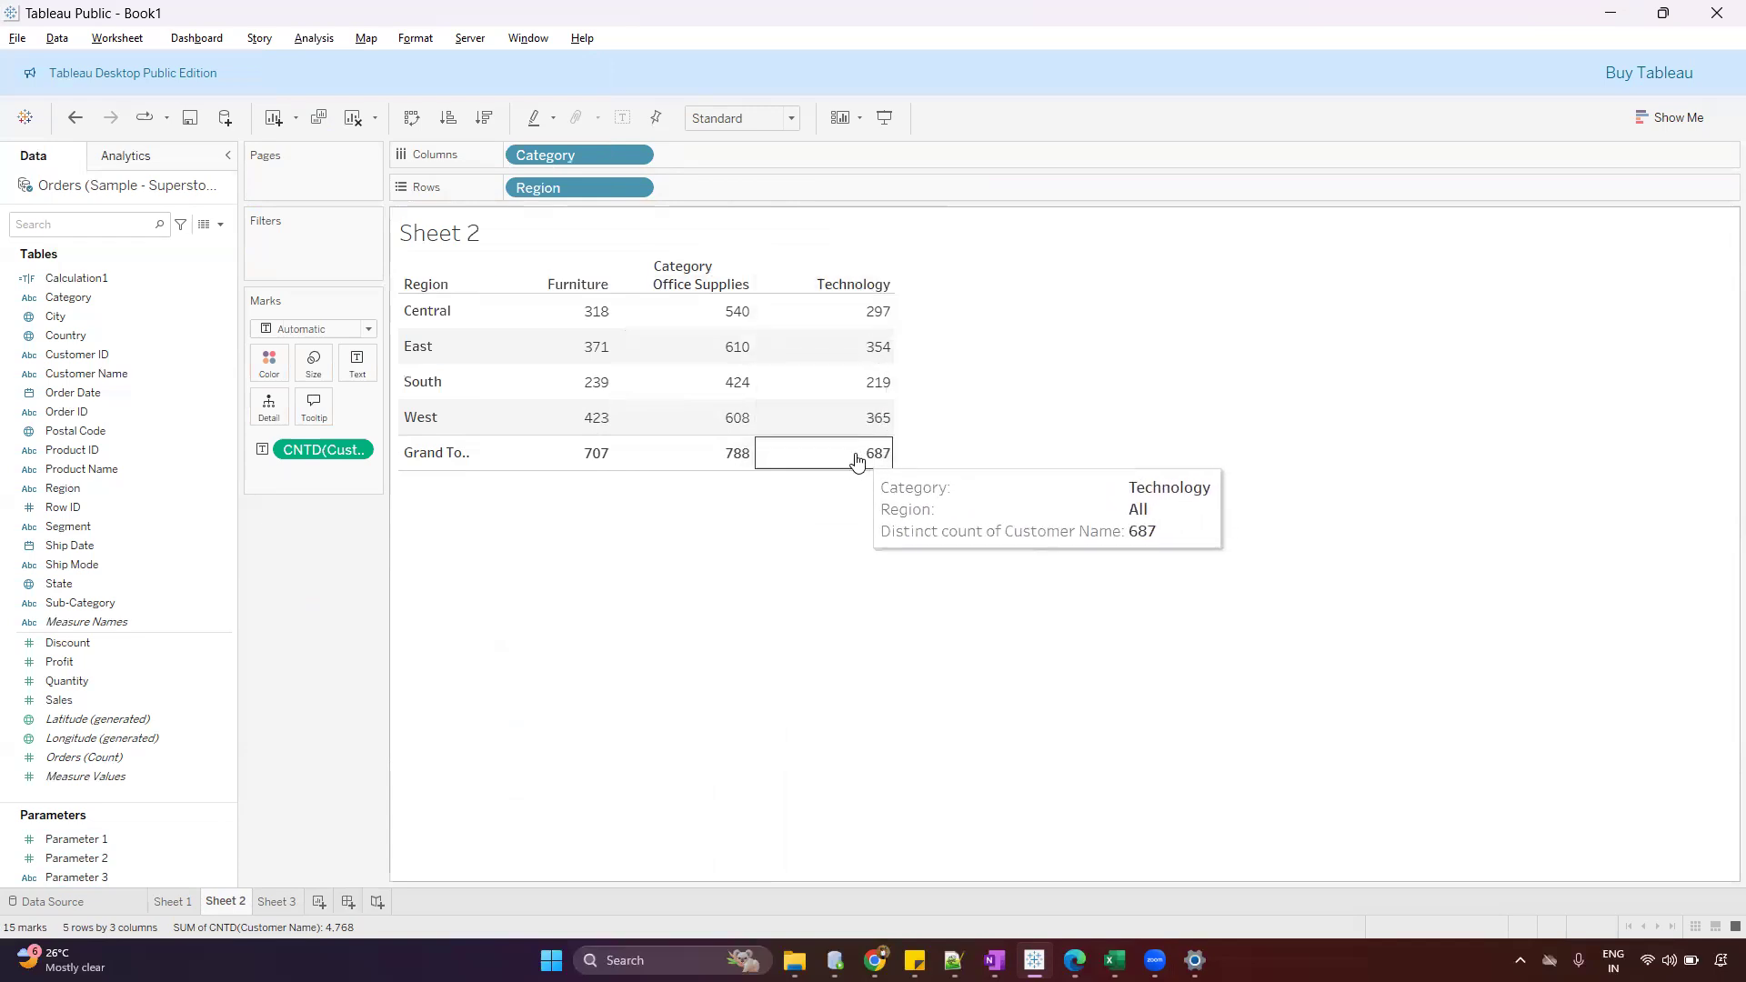
left_click_drag(469, 386, 499, 383)
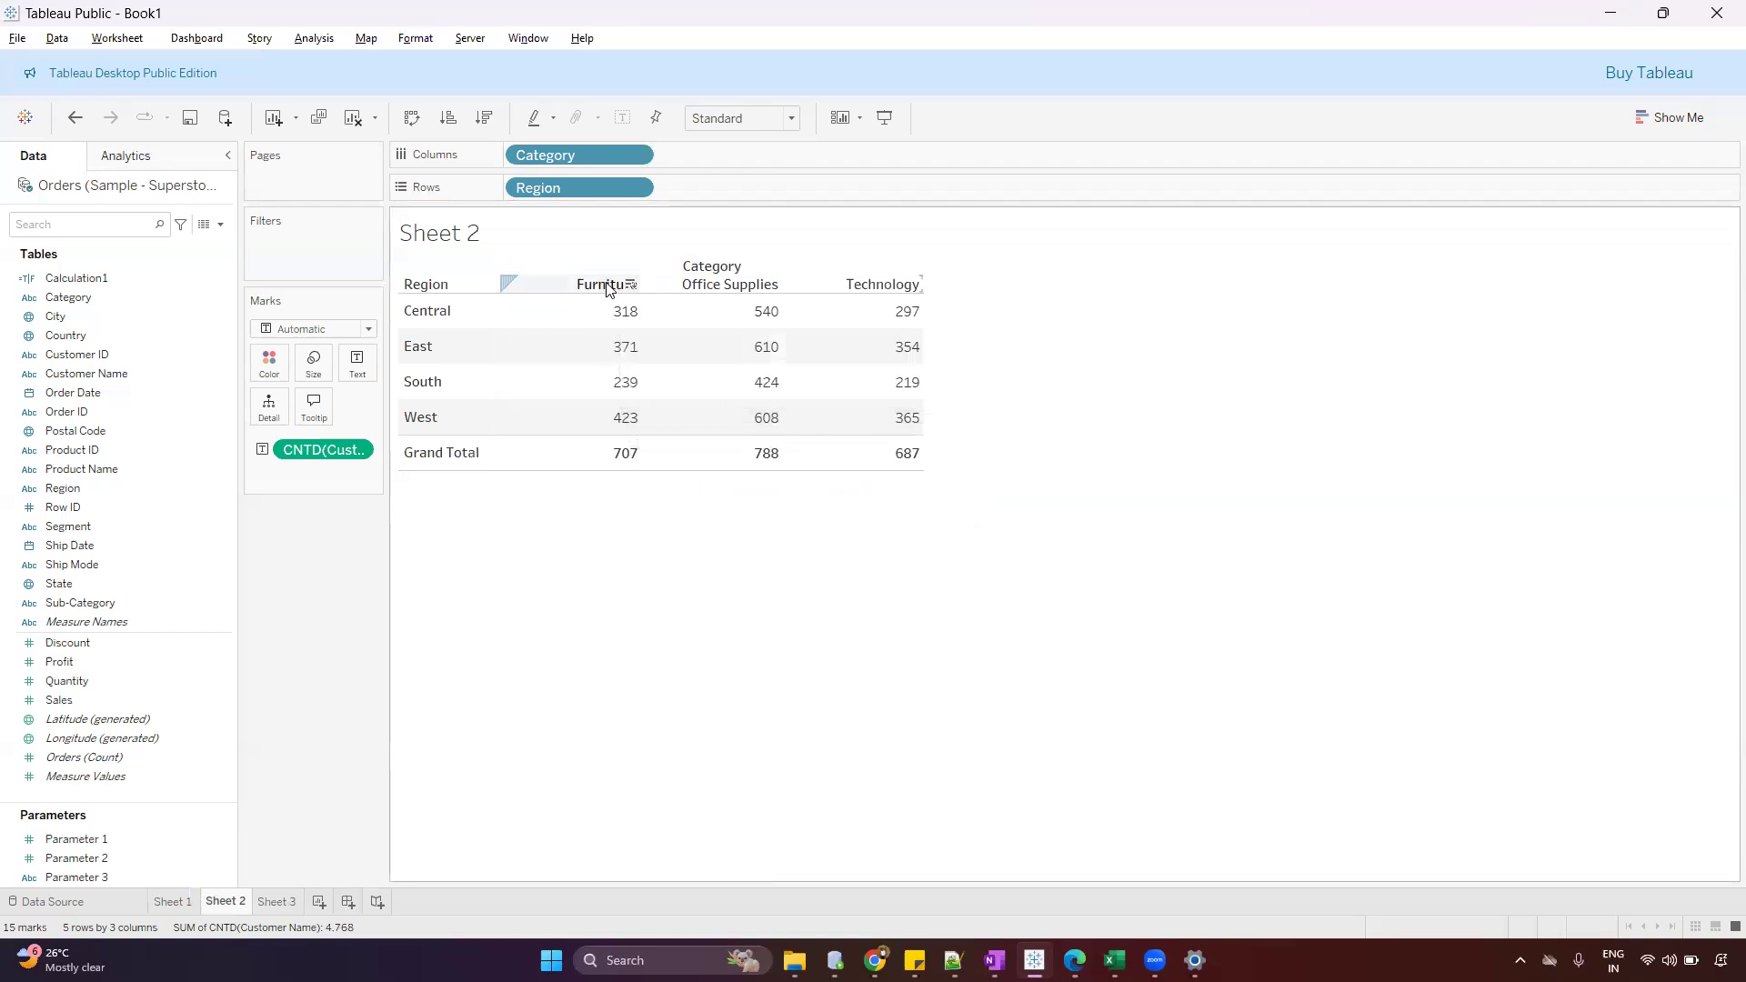
Test the filter action with the Furniture grand total cell and check the row count of the customer list in Sheet 3
mouse_move(768, 456)
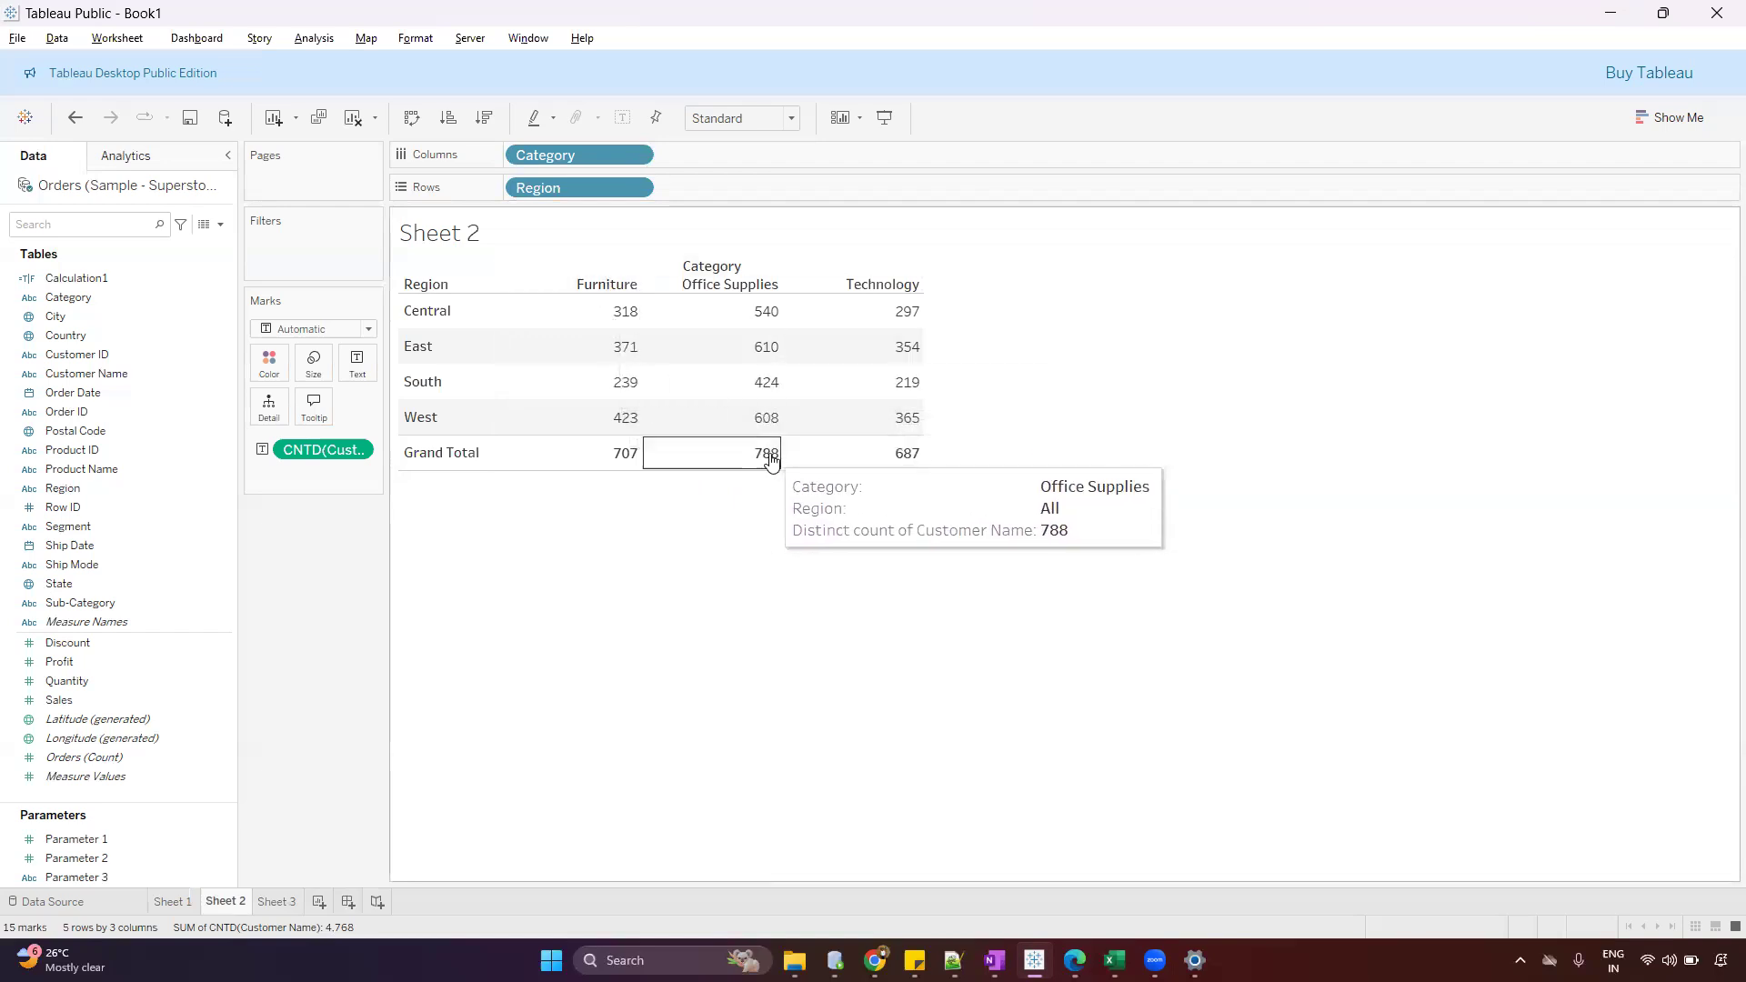
mouse_move(919, 461)
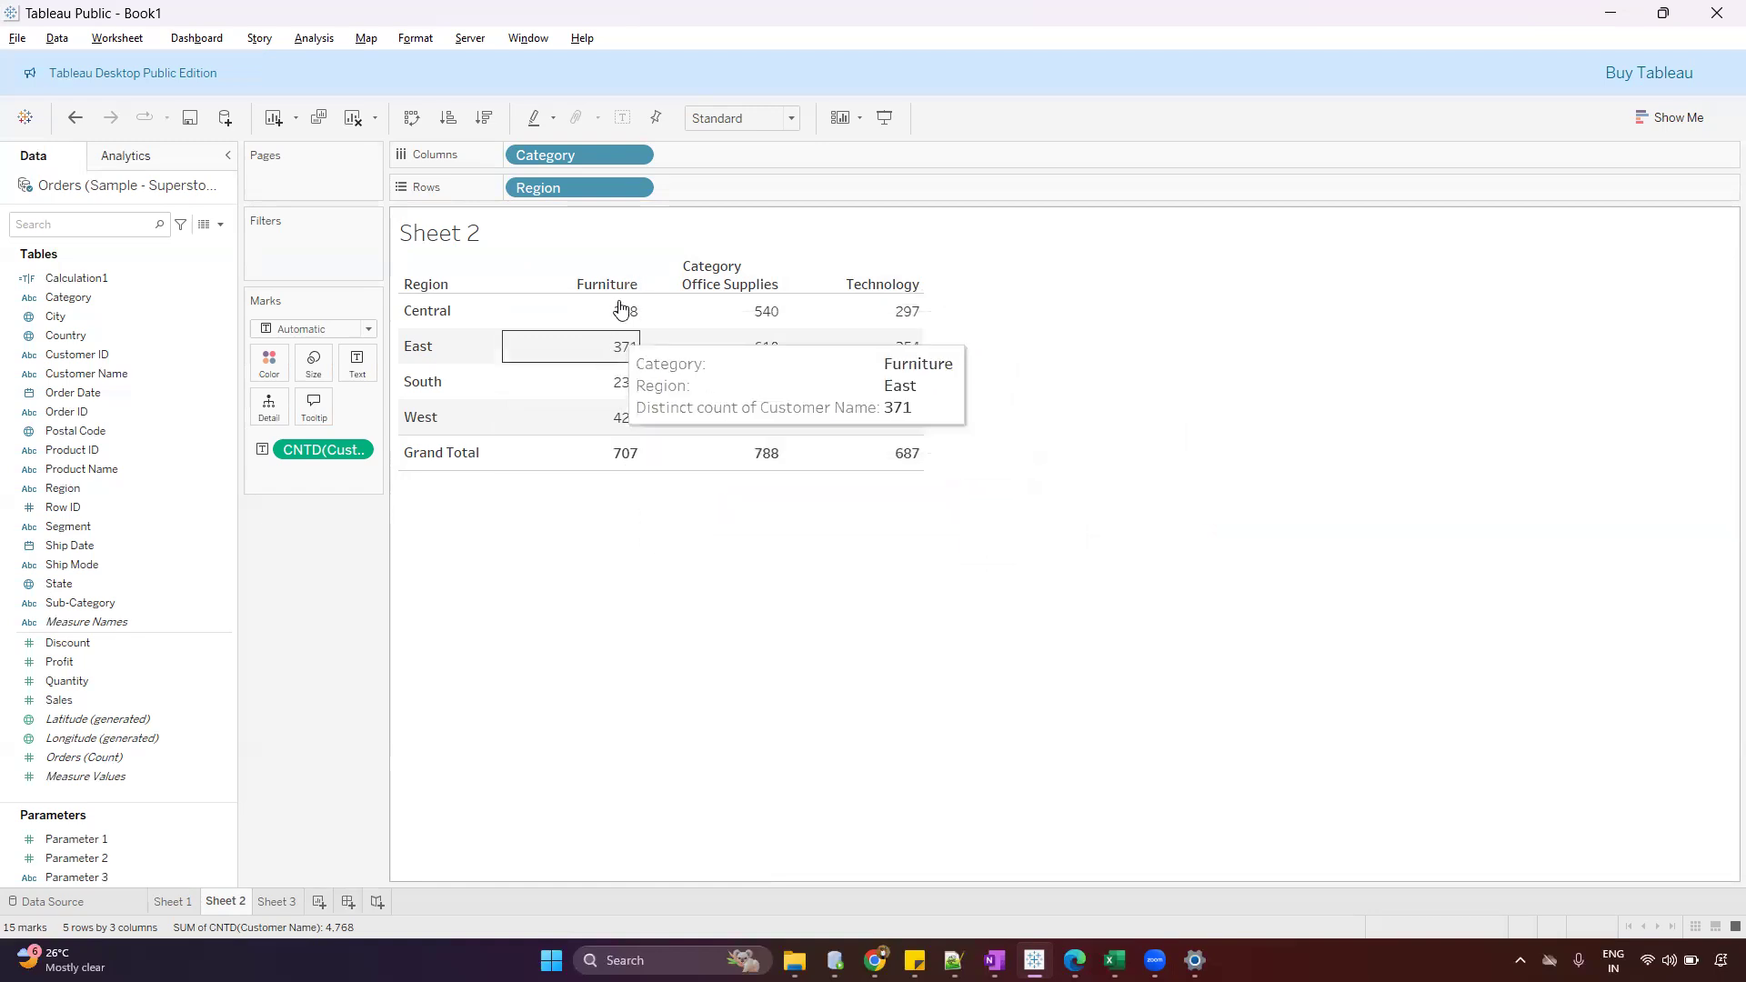
left_click(619, 459)
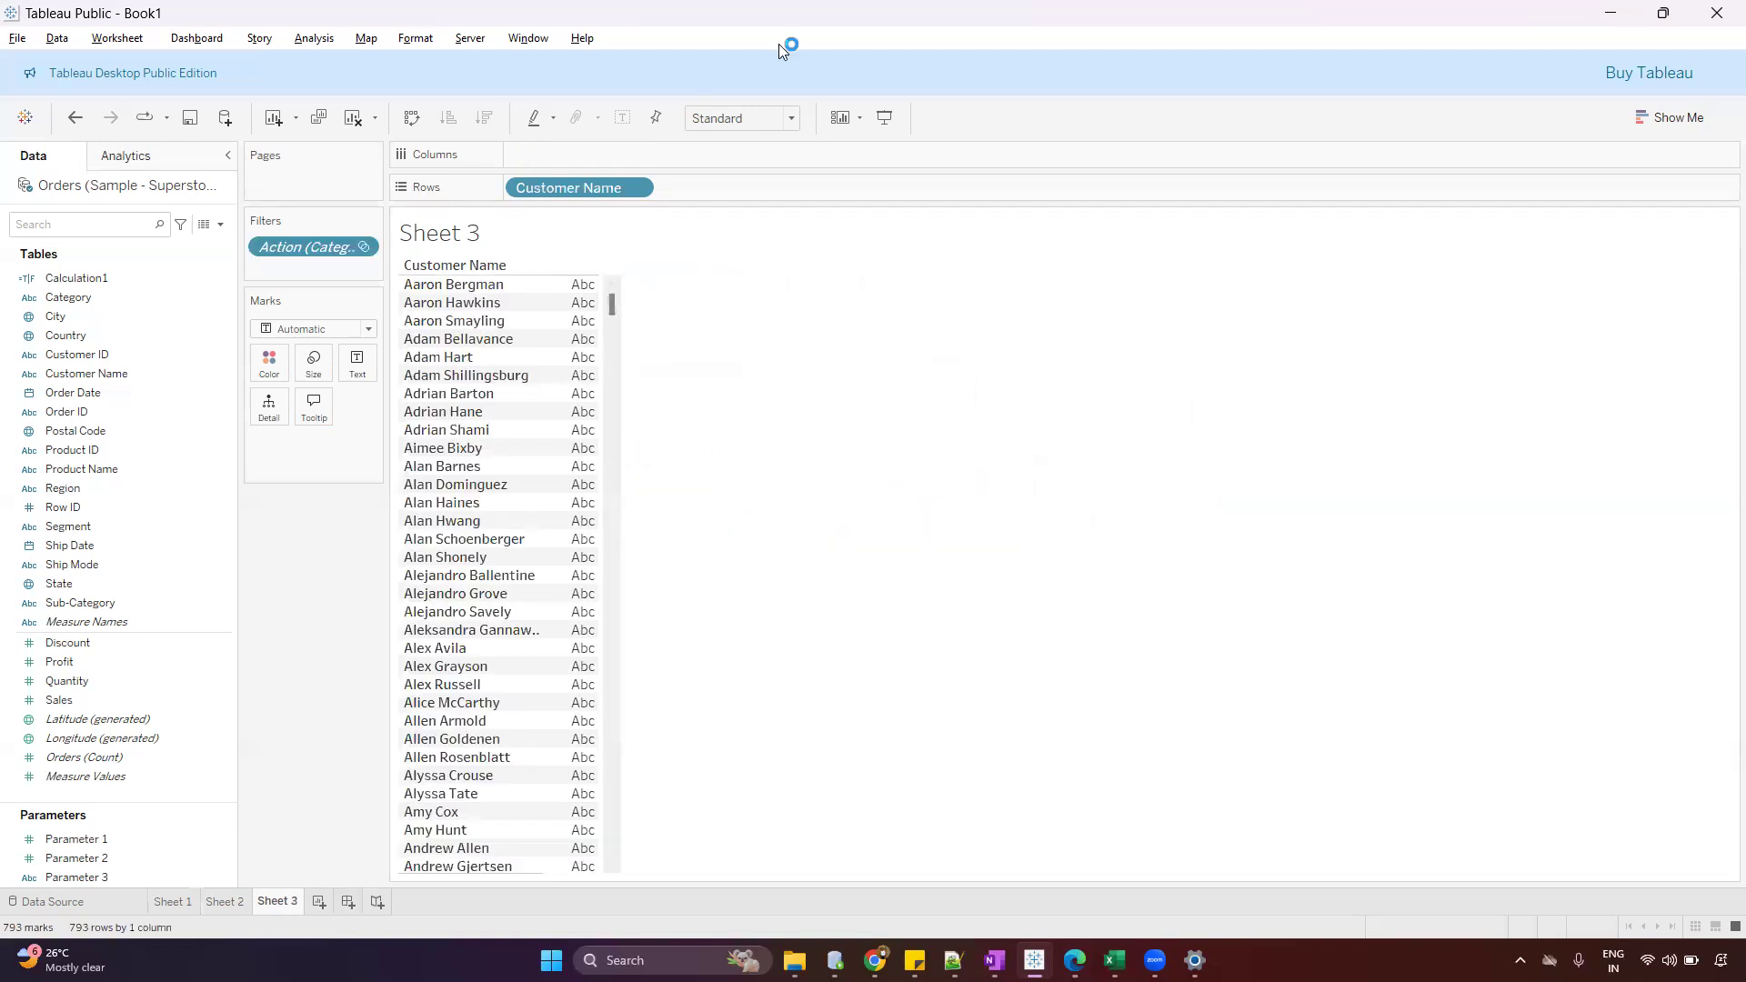
key("ctrl+2")
mouse_move(134, 910)
left_mouse_down()
mouse_move(173, 903)
mouse_move(44, 923)
mouse_move(187, 921)
left_mouse_up()
mouse_move(62, 905)
left_mouse_down()
mouse_move(150, 954)
mouse_move(89, 896)
mouse_move(95, 948)
left_mouse_up()
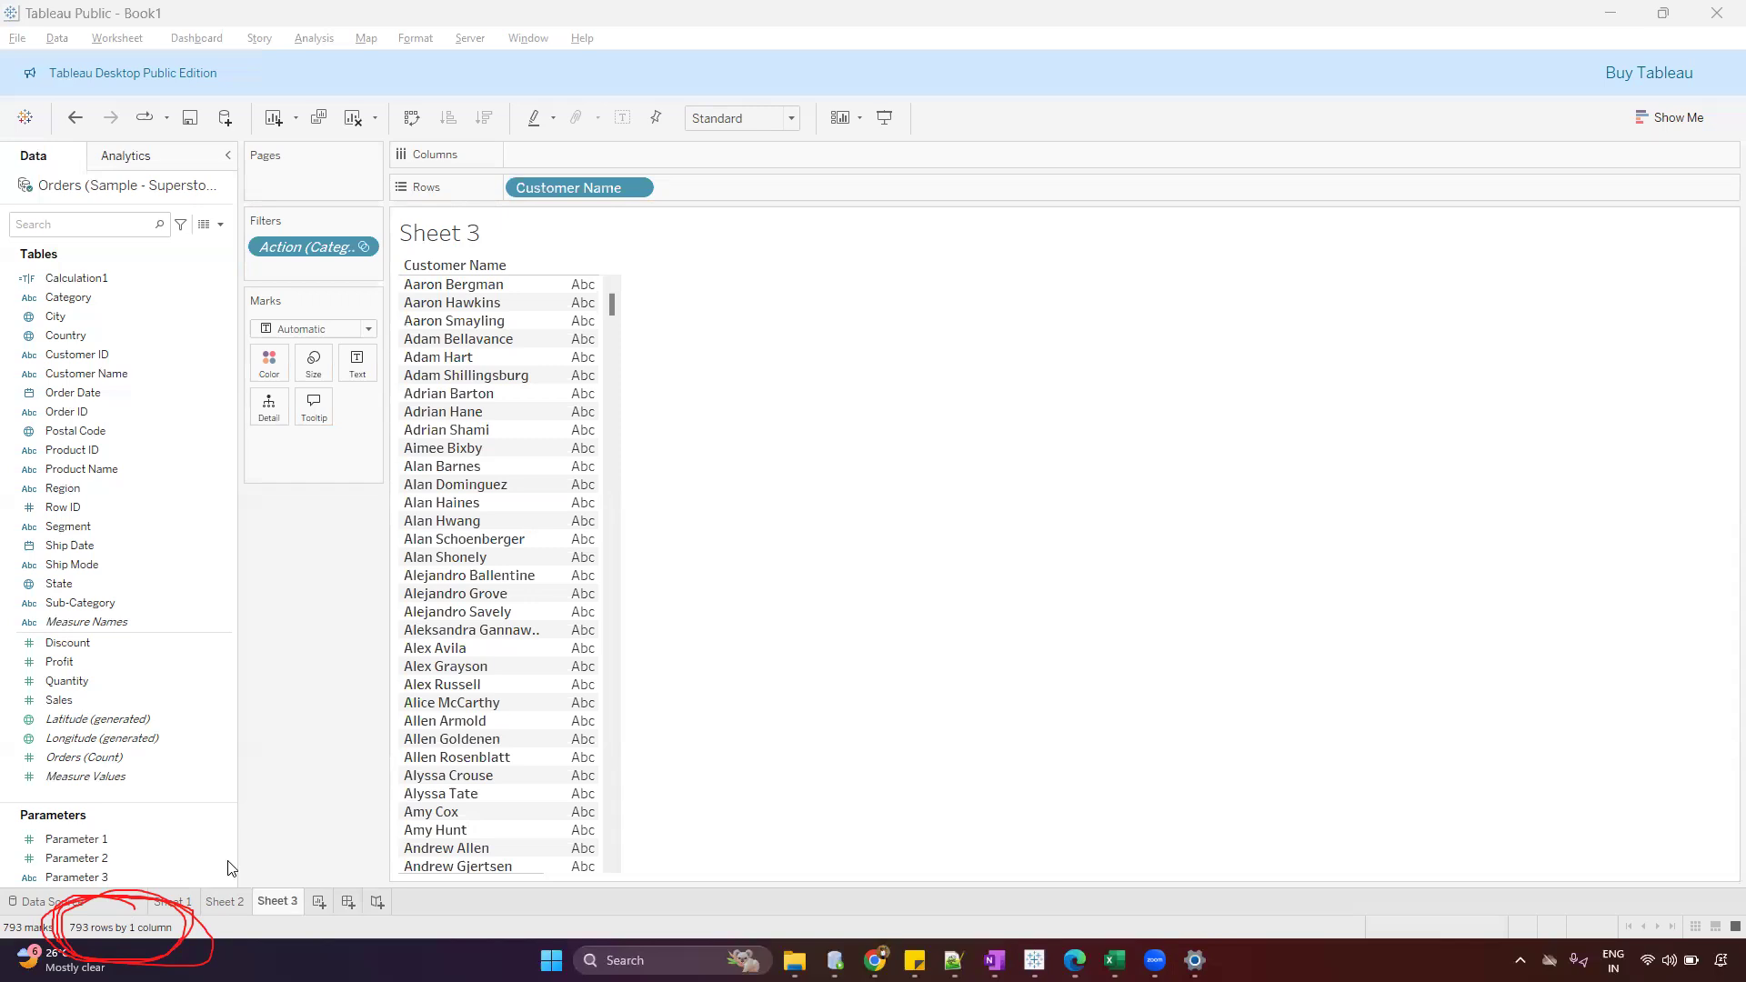
key("Escape")
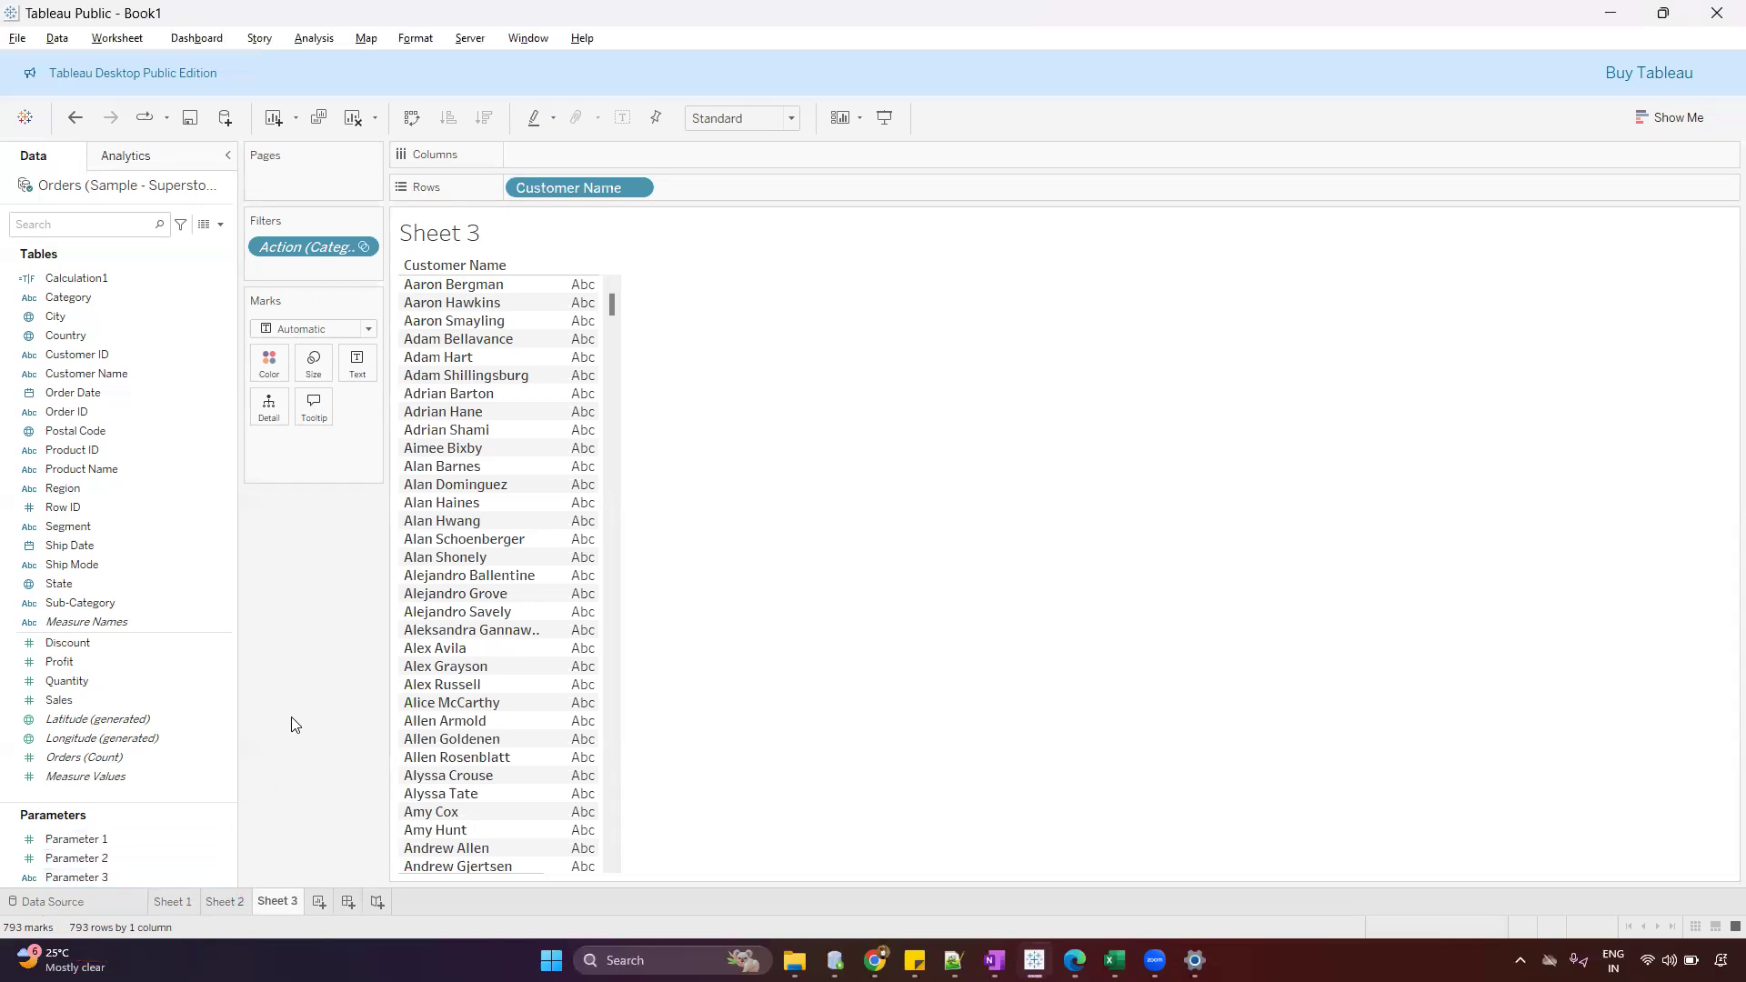
Test the filter action with the Central Furniture cell, examine the action filter's values in Sheet 3, and deselect the cell in Sheet 2
left_click(229, 899)
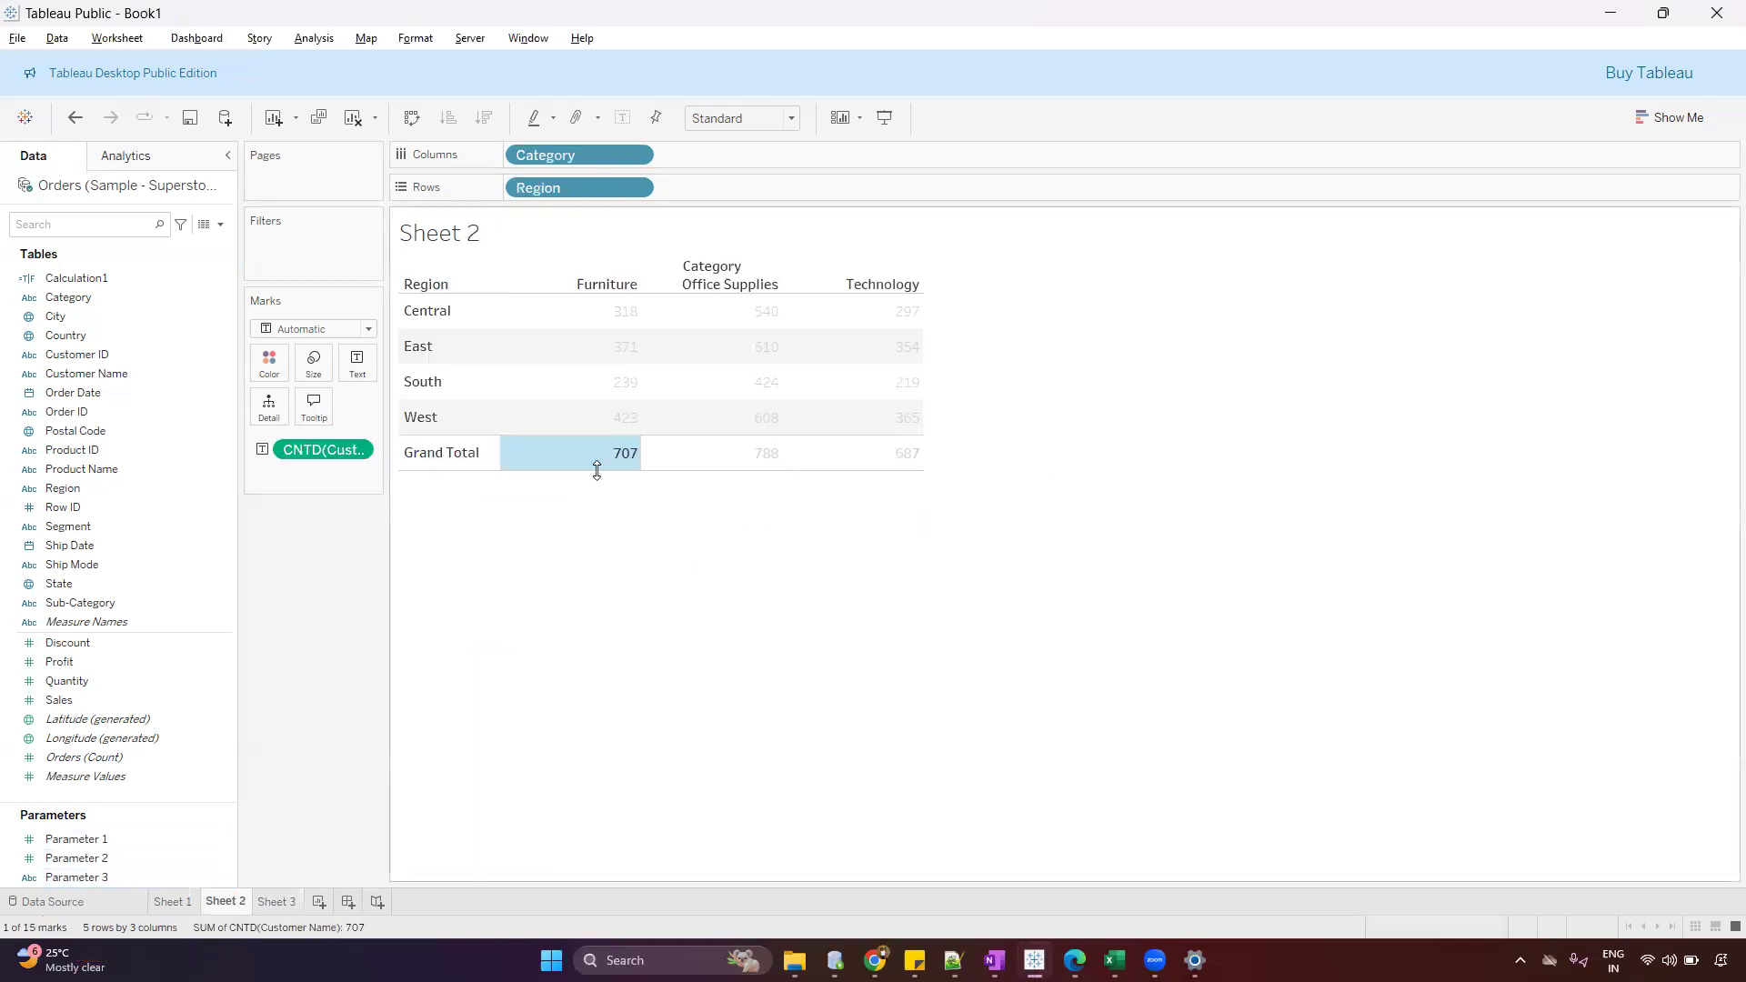
left_click(625, 453)
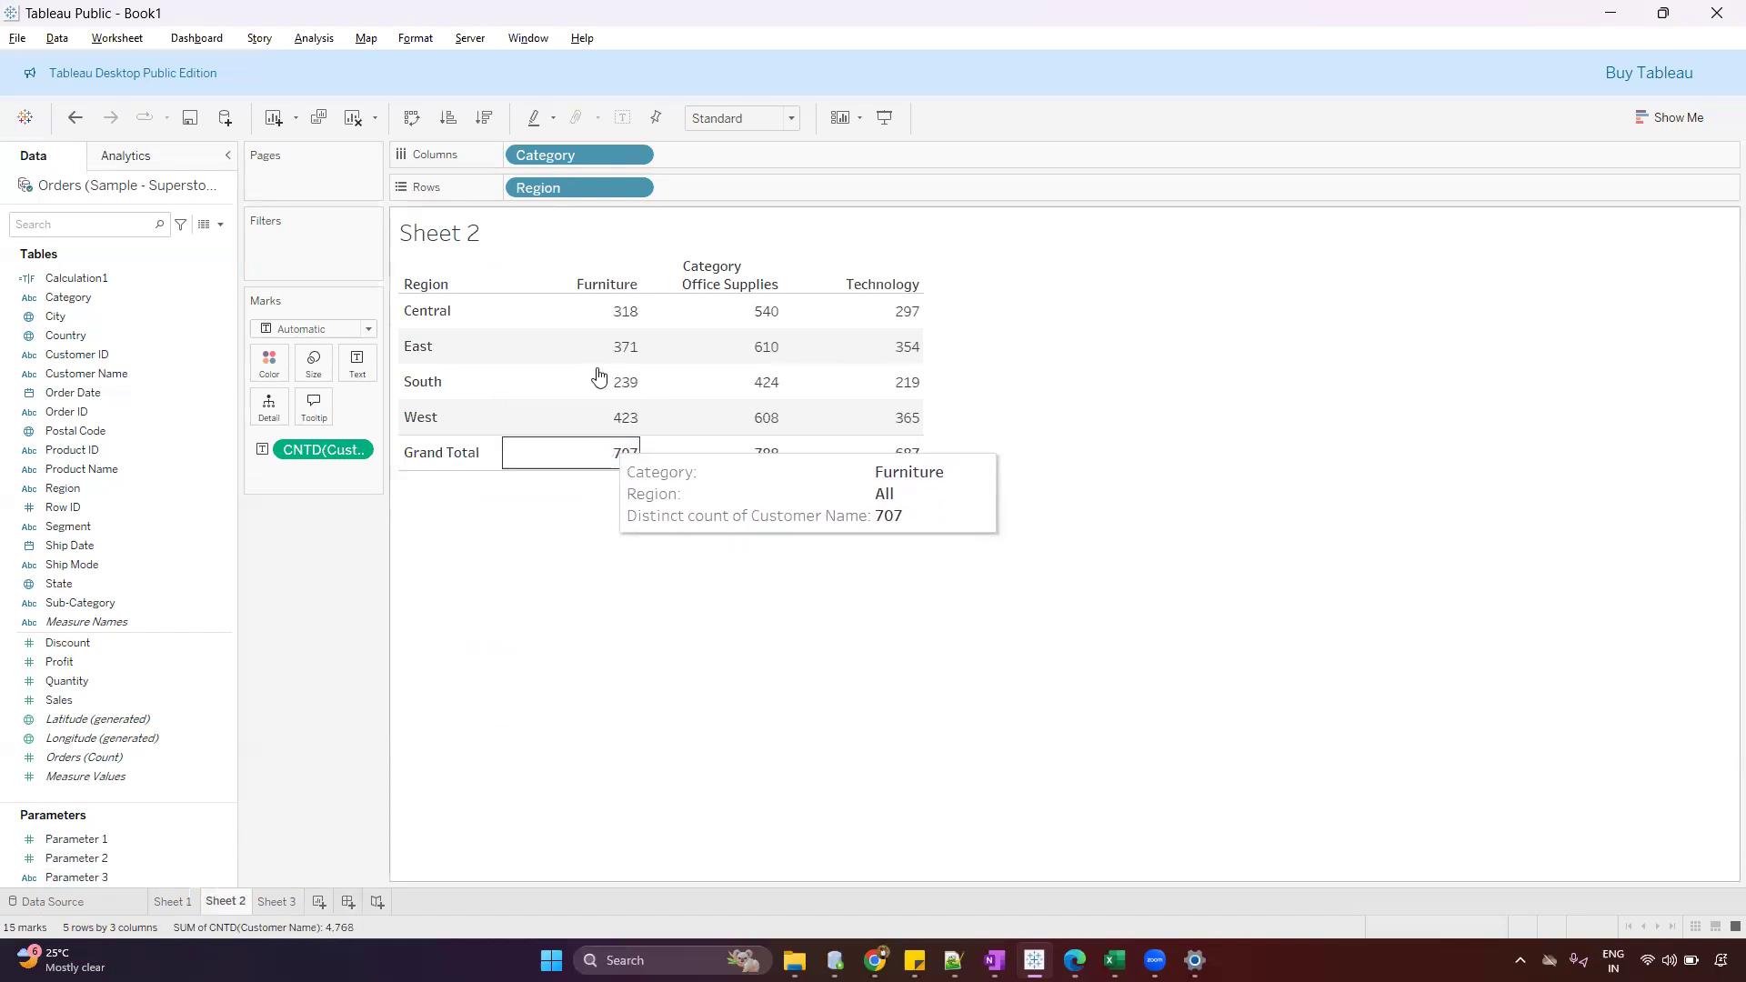
left_click(624, 325)
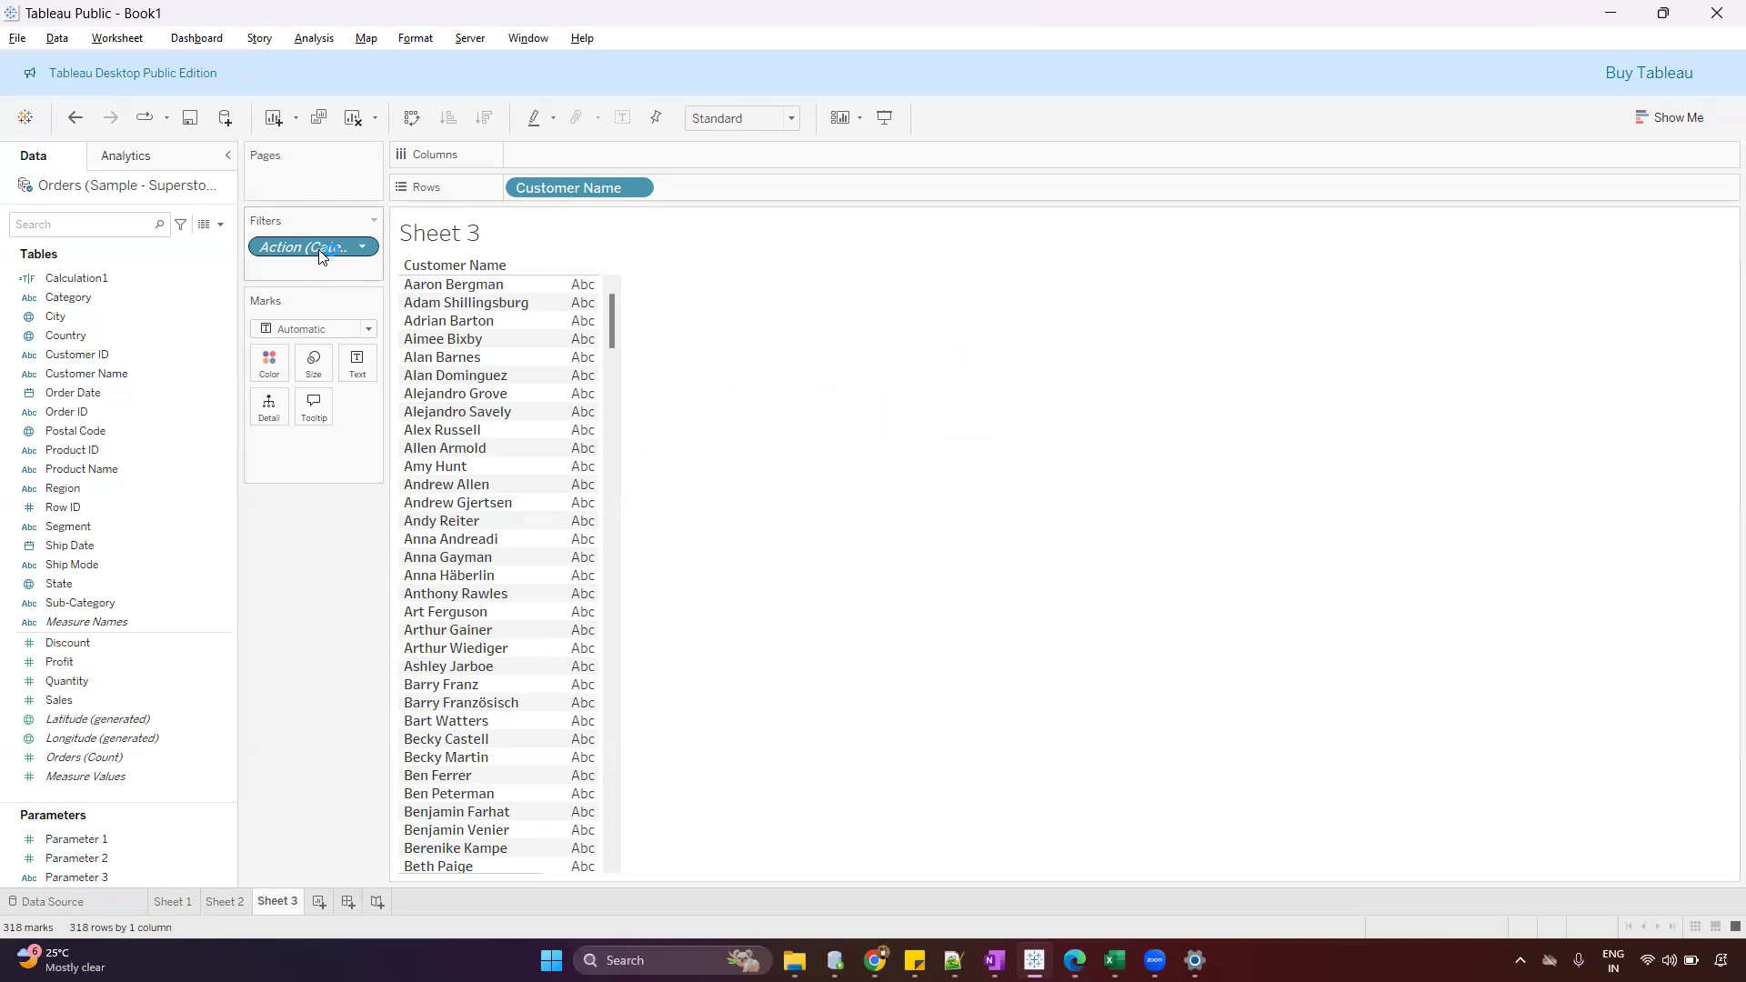
left_click(362, 246)
left_click(357, 266)
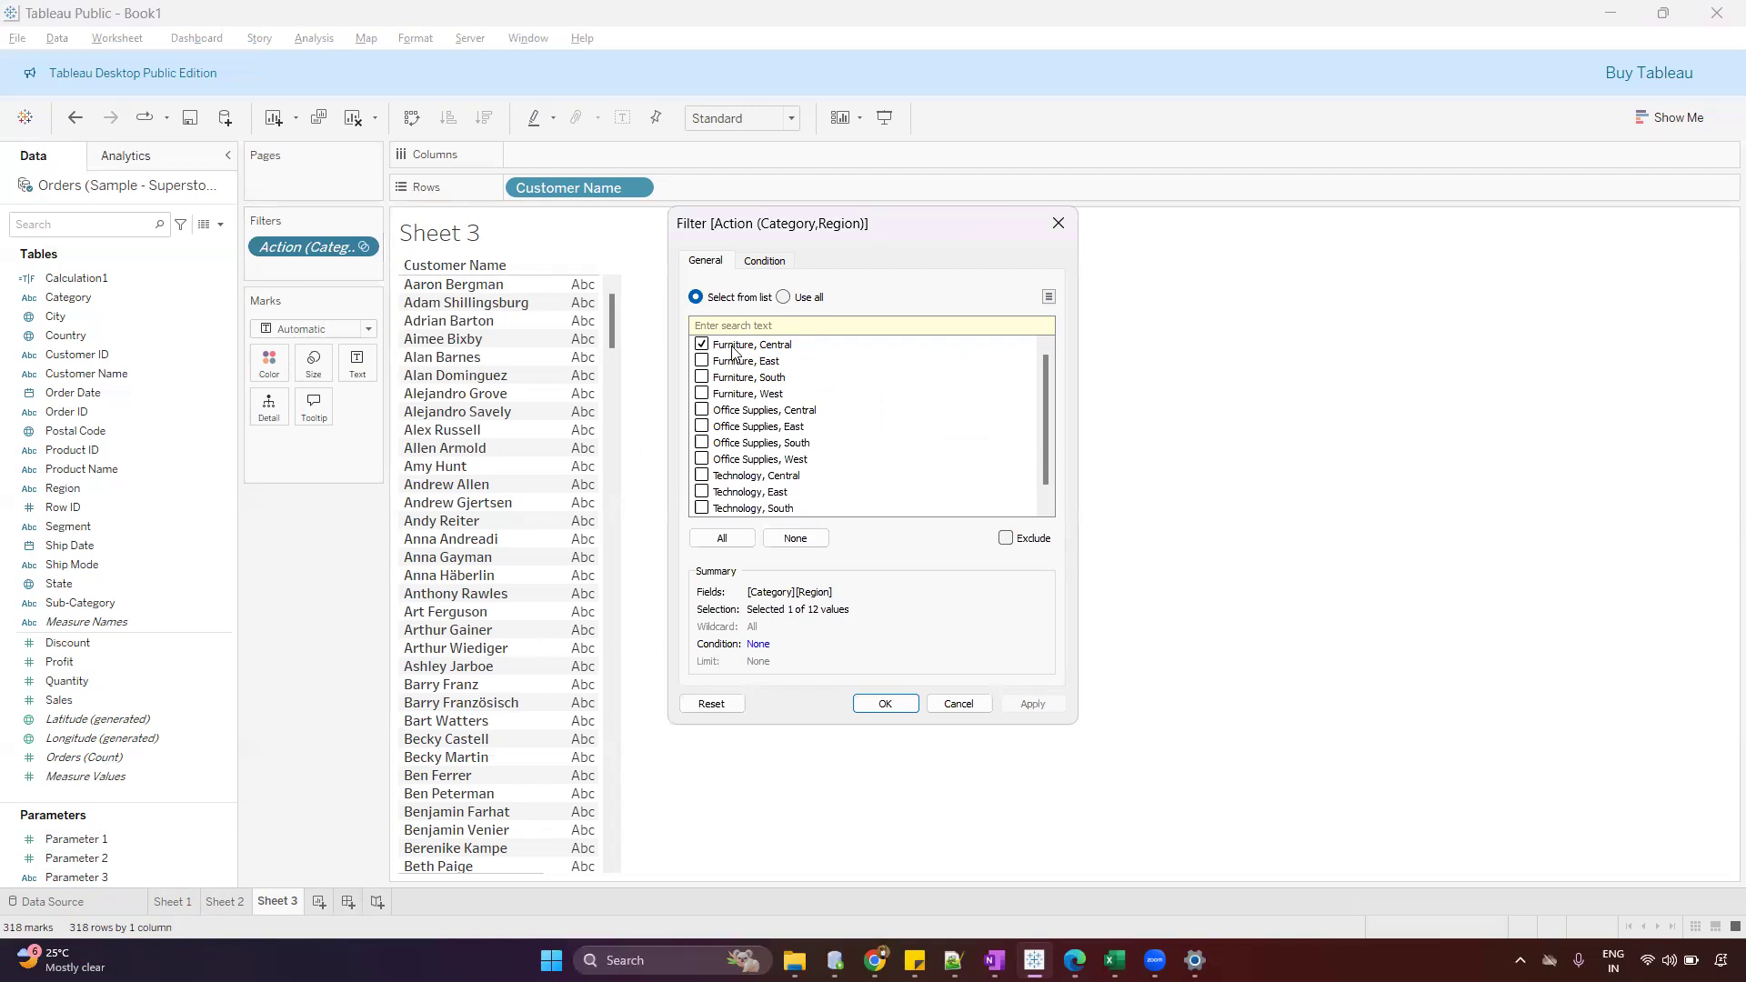
left_click(964, 703)
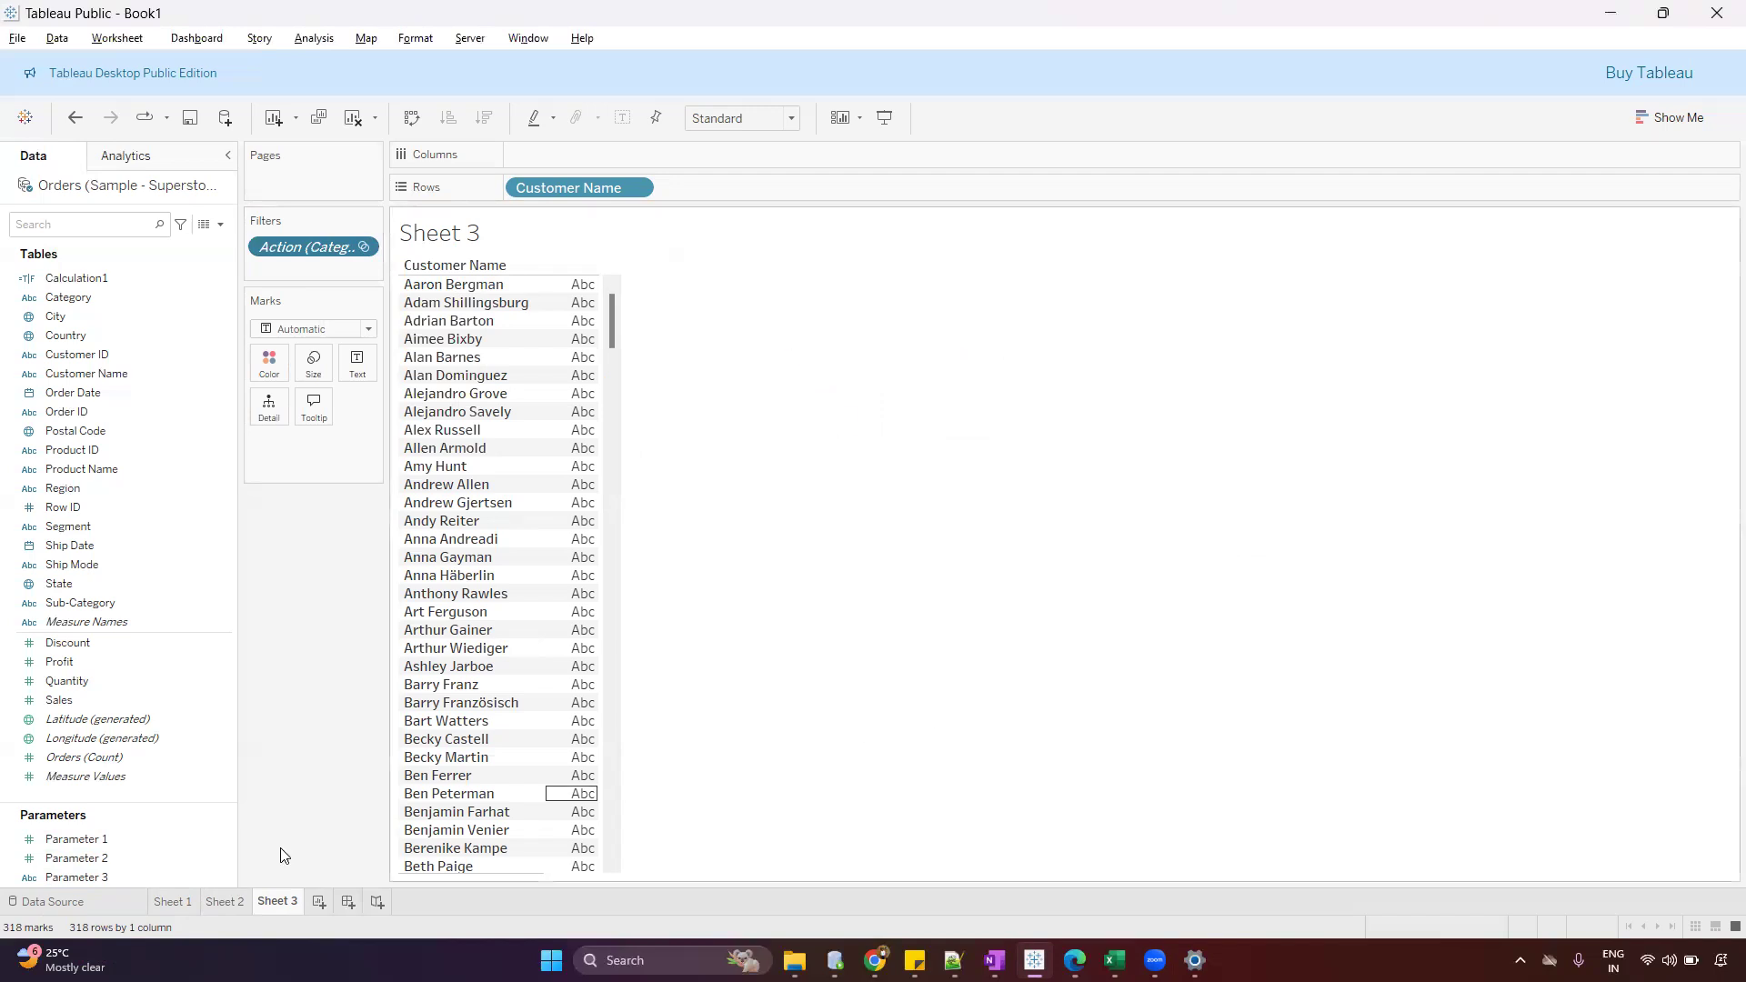
left_click(224, 893)
left_click(584, 314)
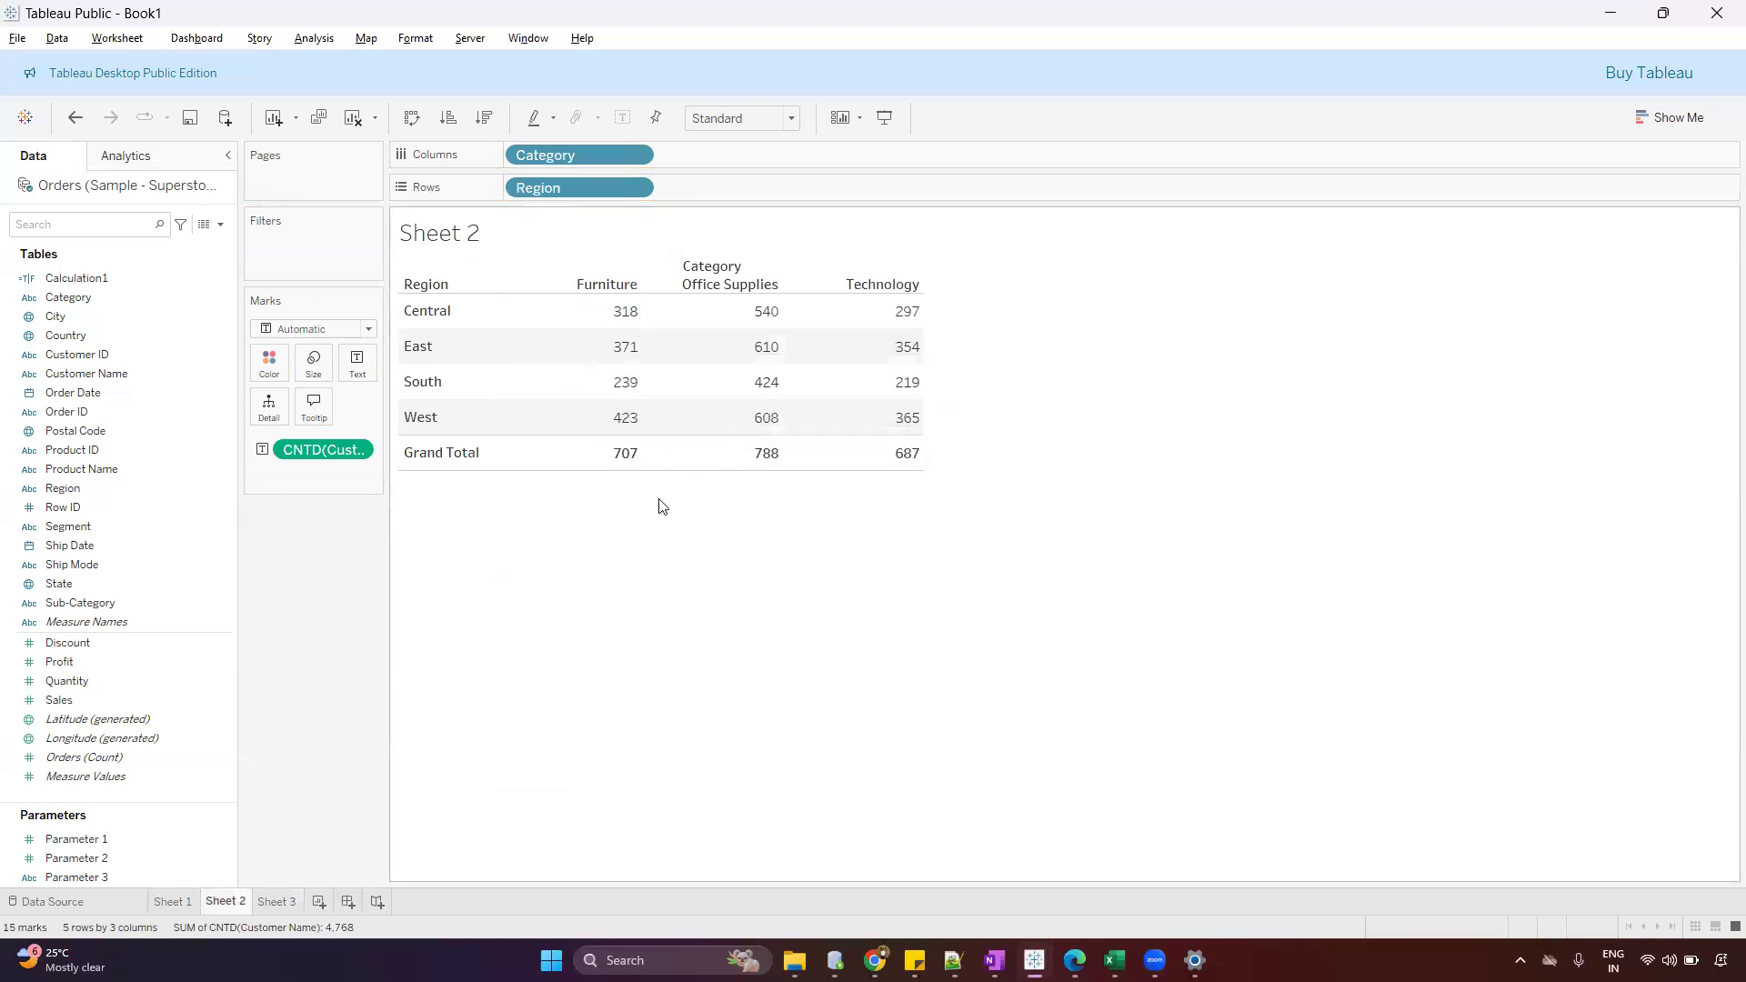
Create a string parameter that allows all values, keeping its default name, and show its control beside the Sheet 2 table
left_click(220, 223)
left_click(203, 266)
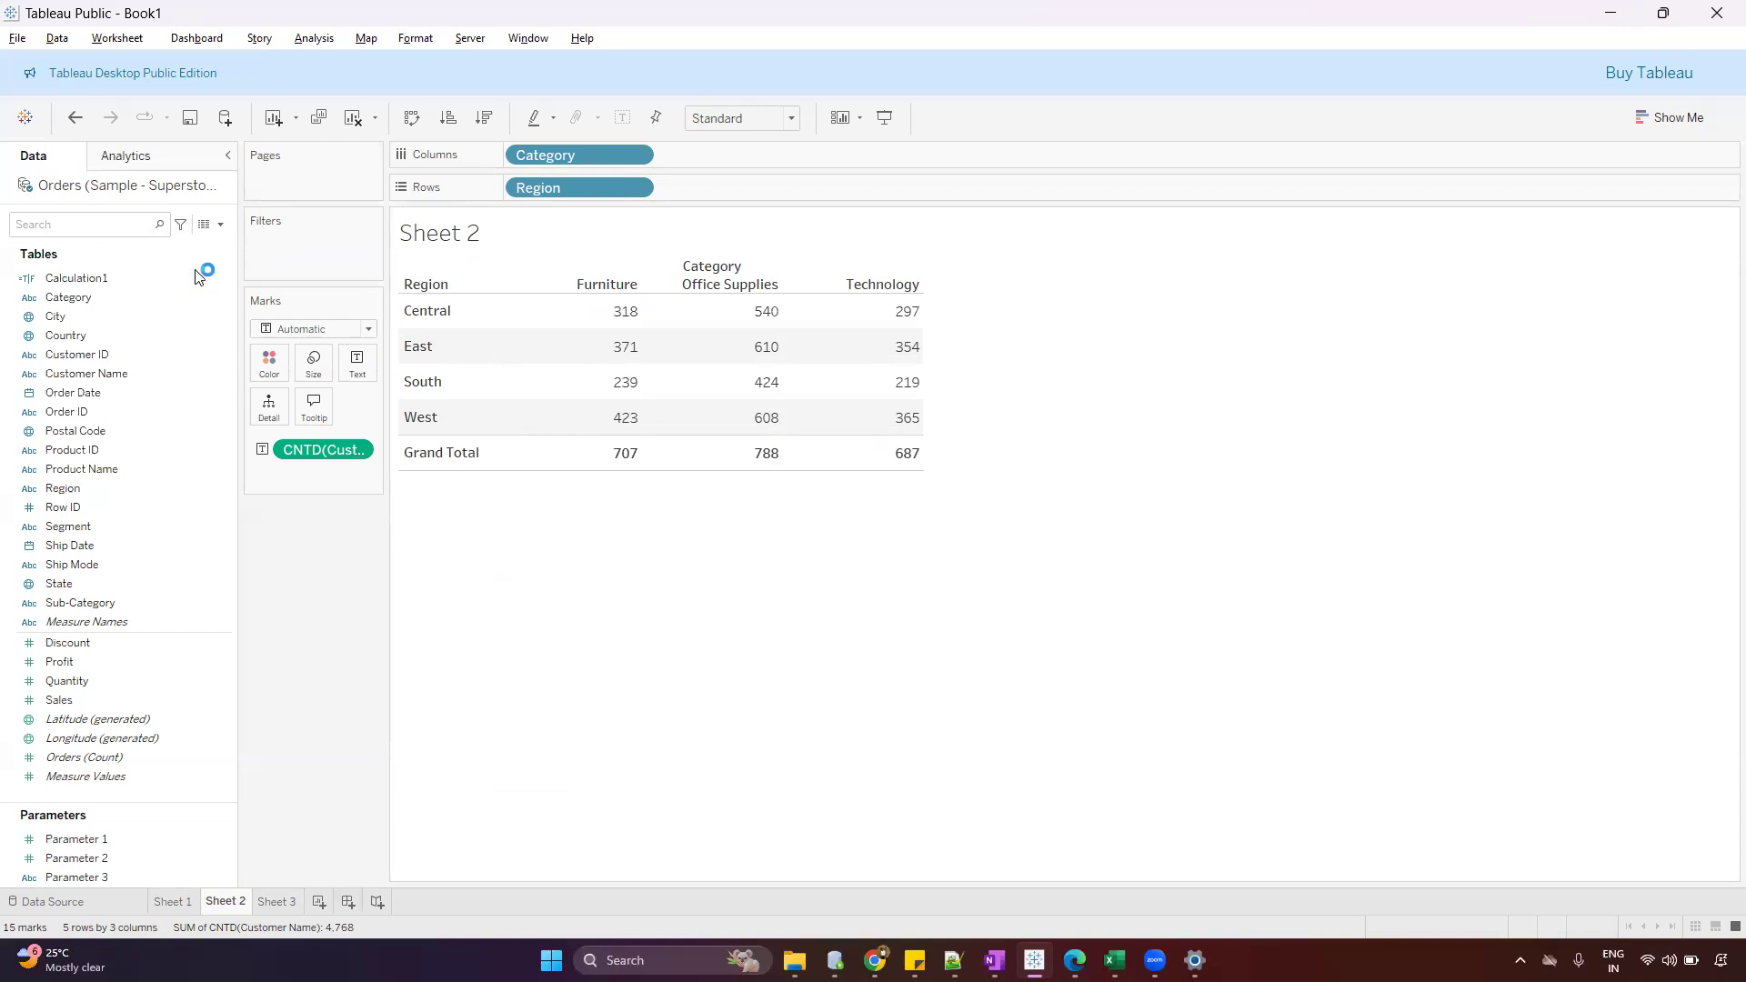
left_click_drag(744, 318, 508, 320)
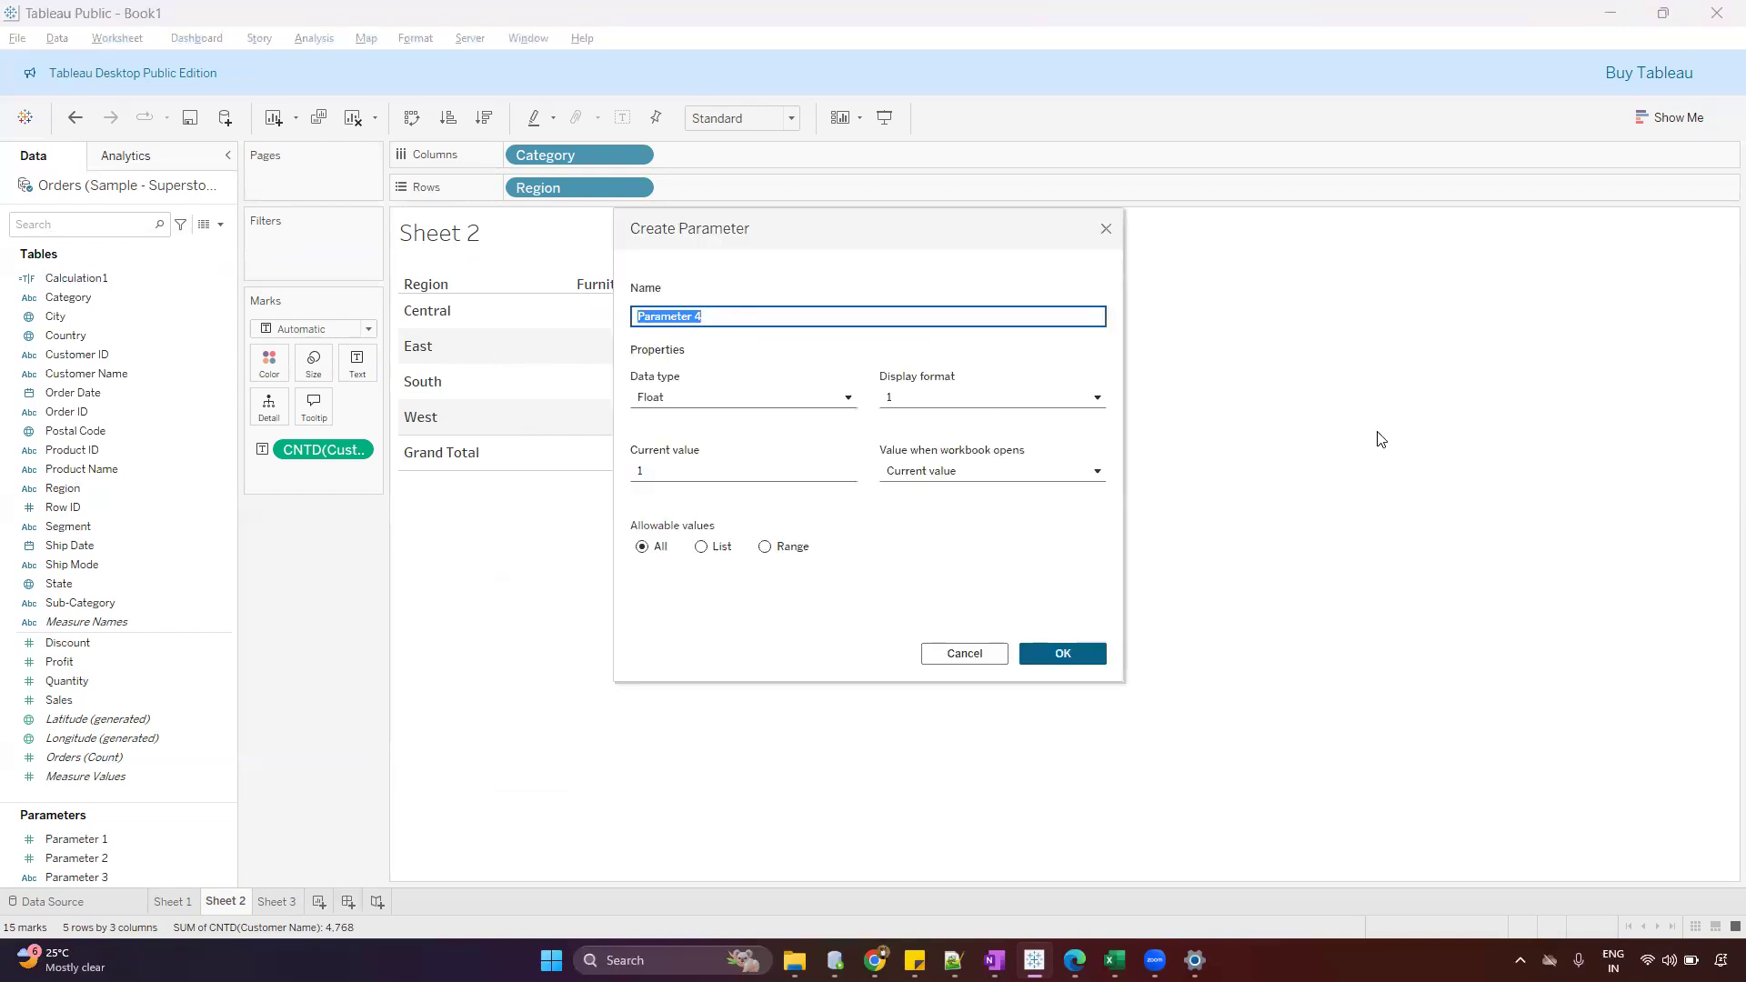
left_click_drag(853, 237, 1297, 224)
left_click(1150, 306)
left_click(1251, 387)
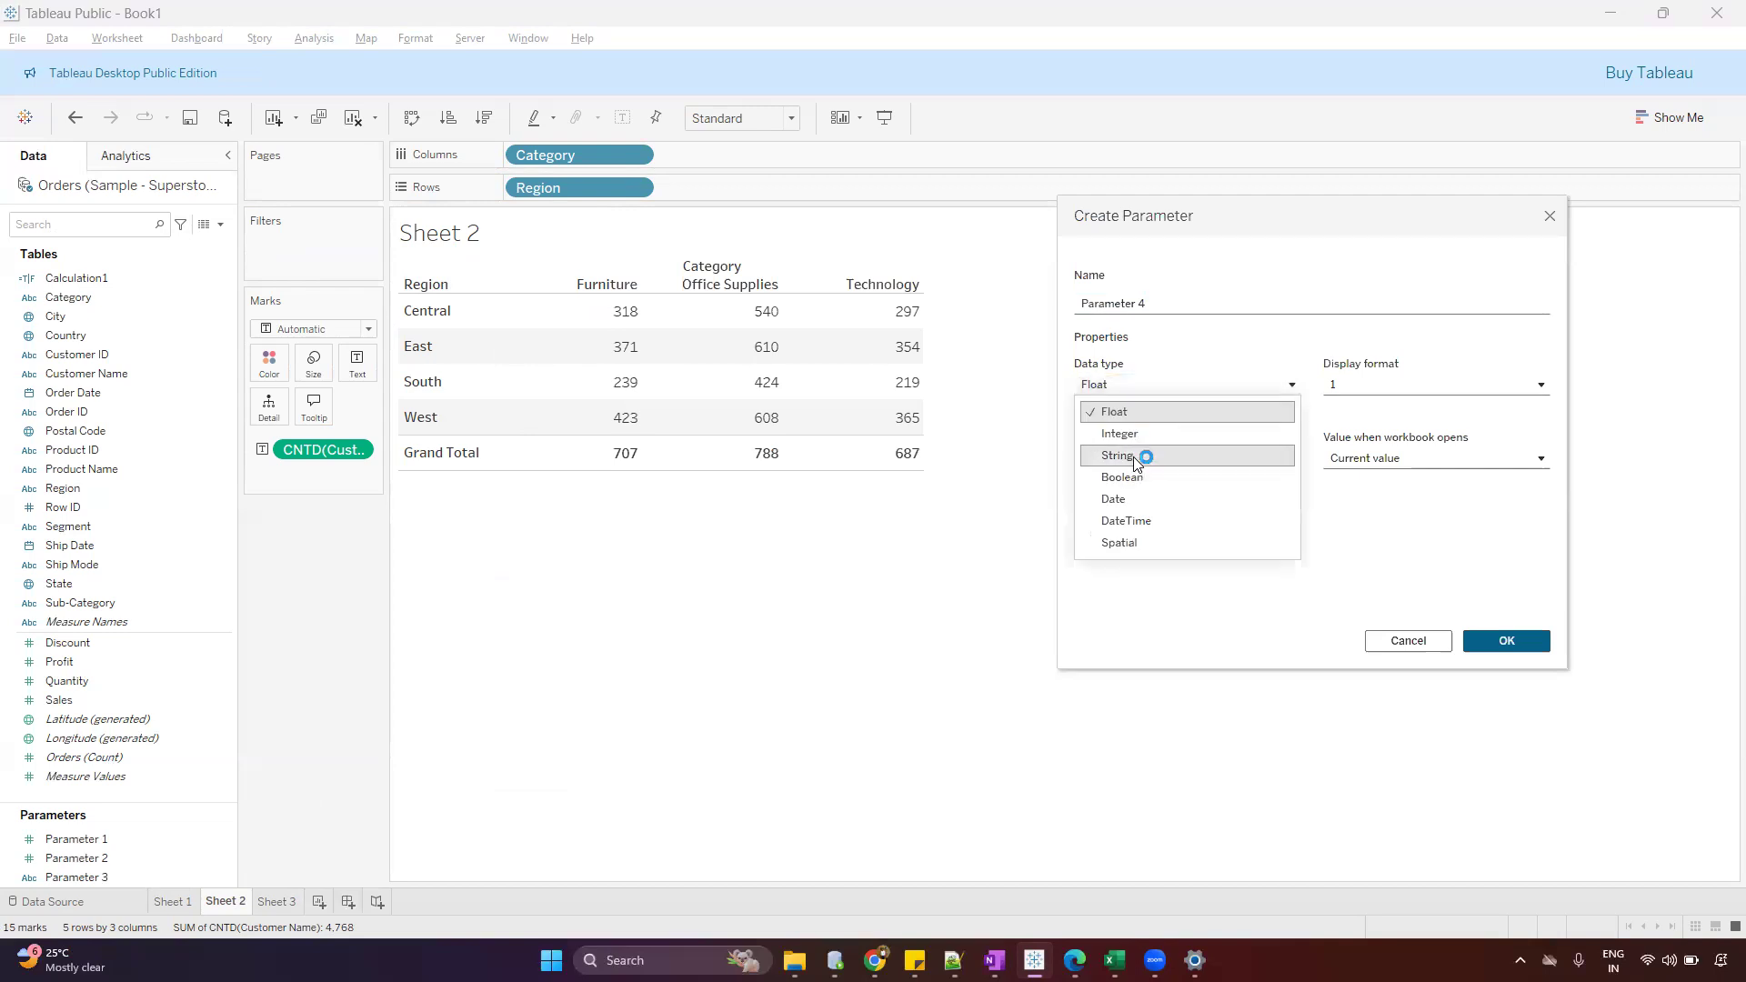
left_click(1135, 455)
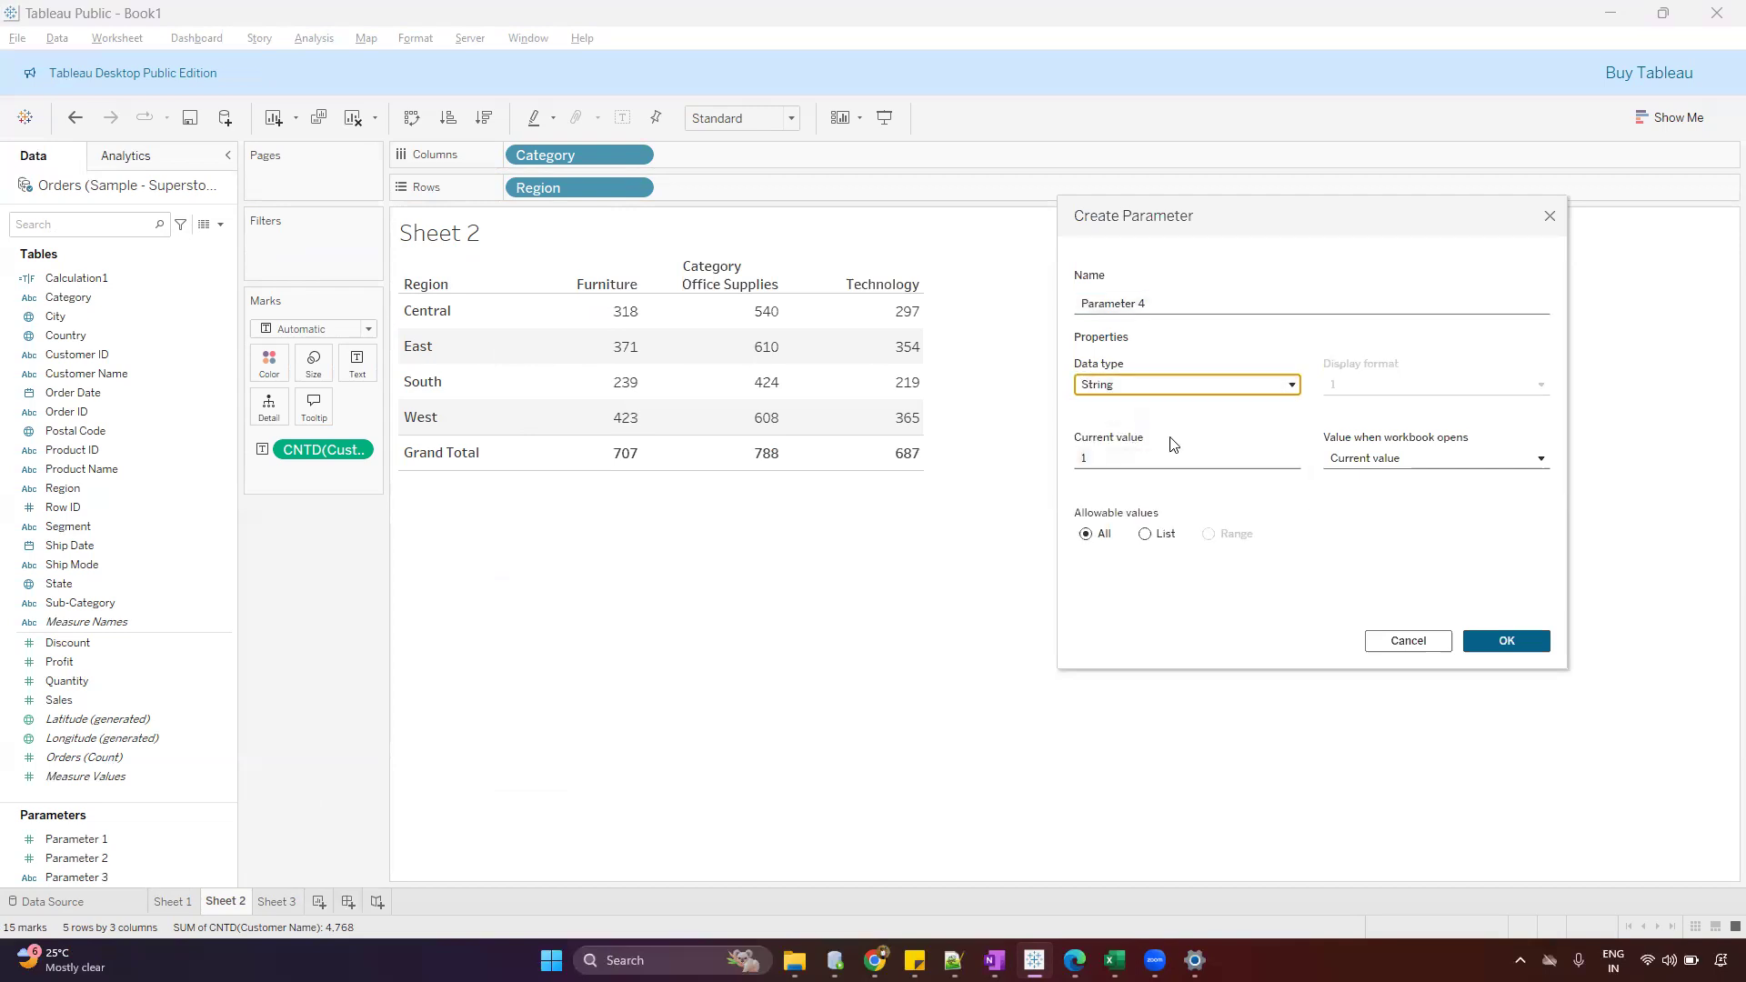
left_click_drag(1228, 209, 1135, 125)
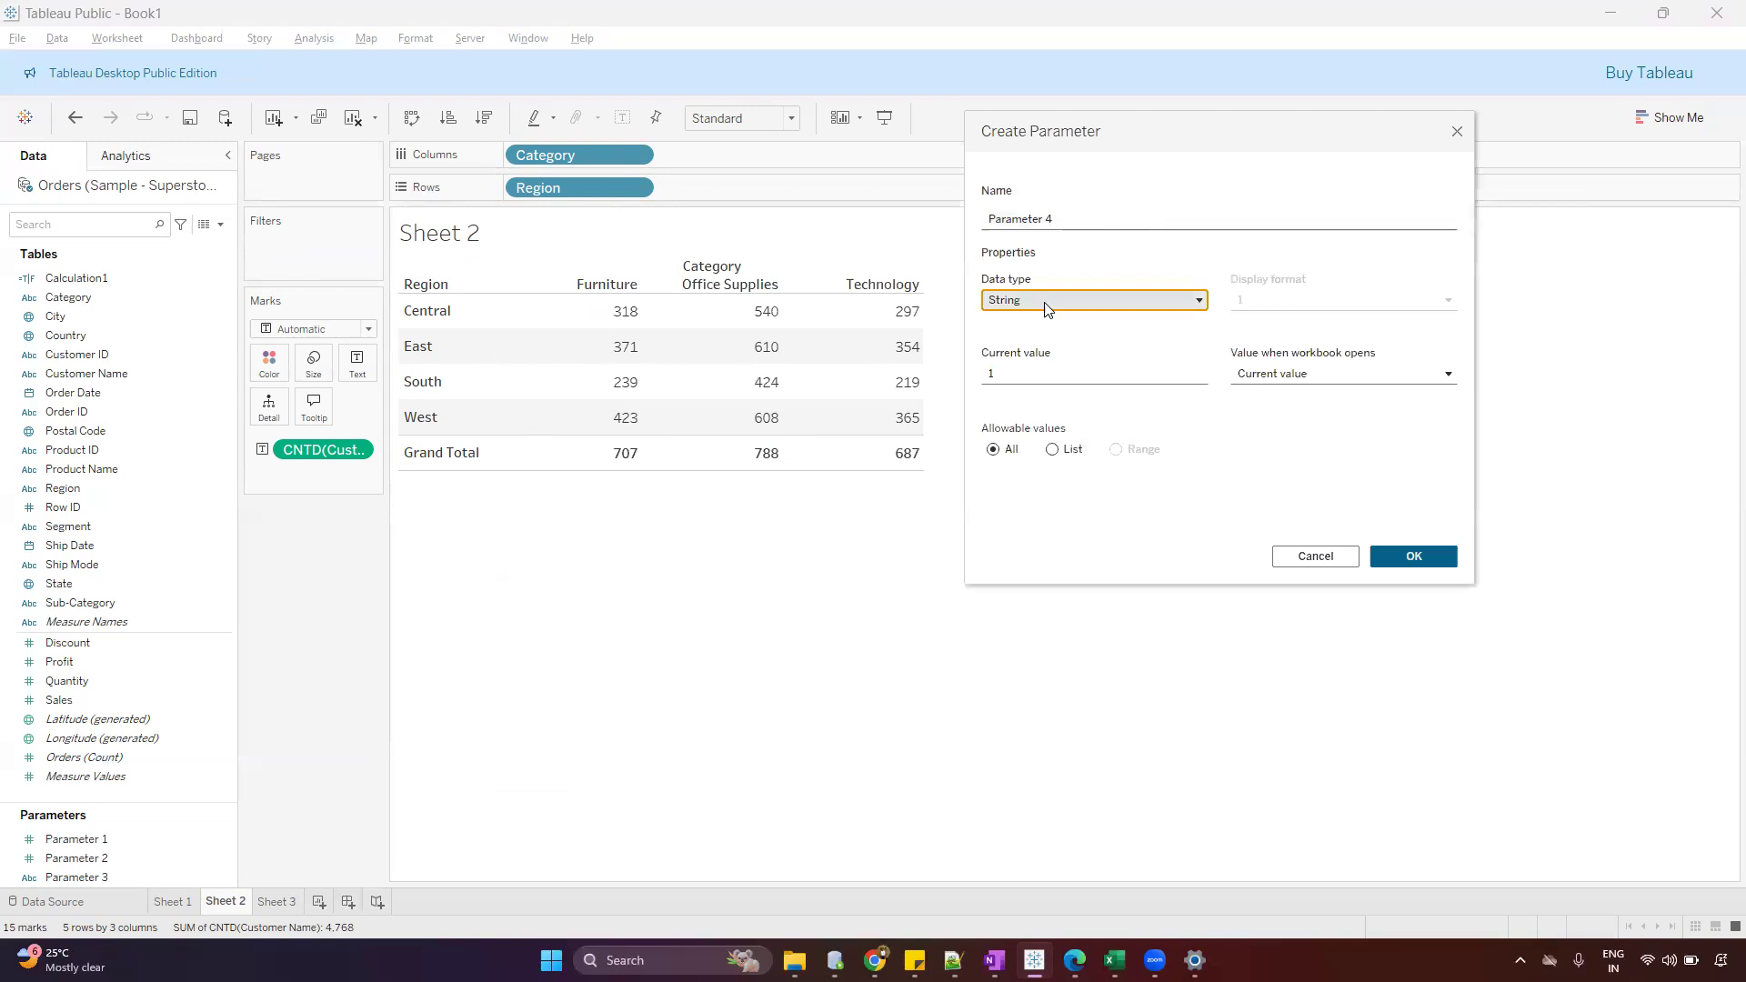
left_click(1439, 559)
right_click(140, 860)
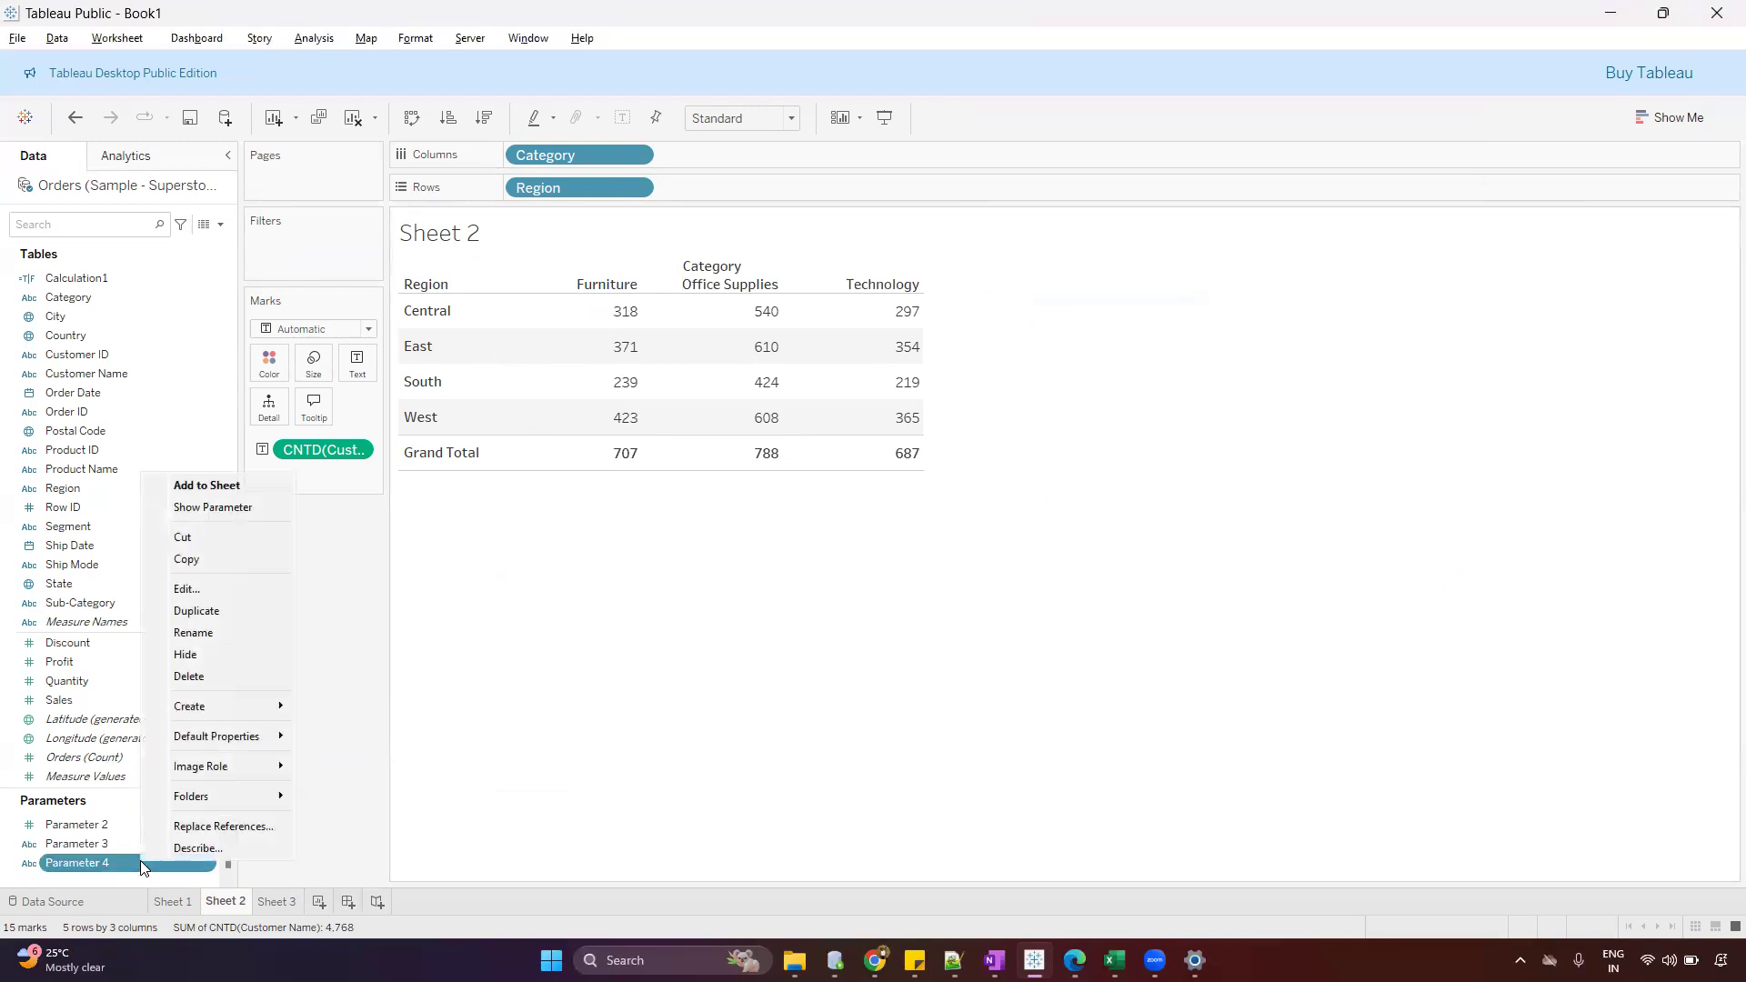
left_click(227, 511)
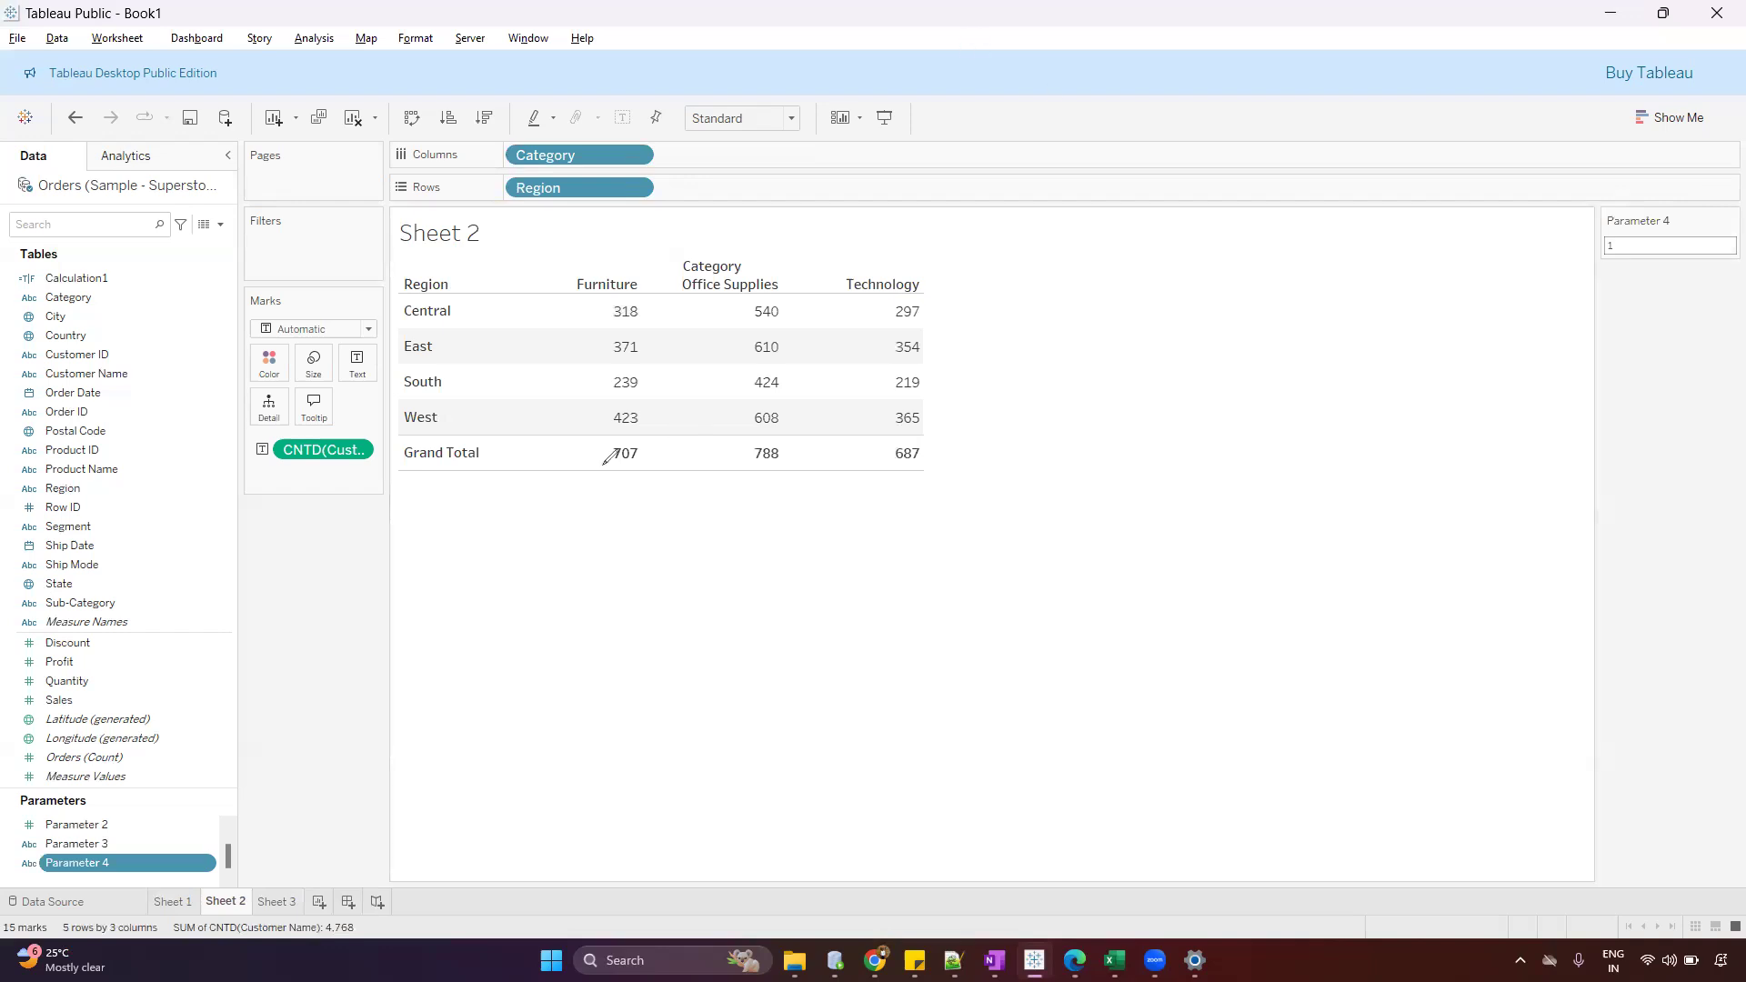
left_click_drag(681, 442, 661, 439)
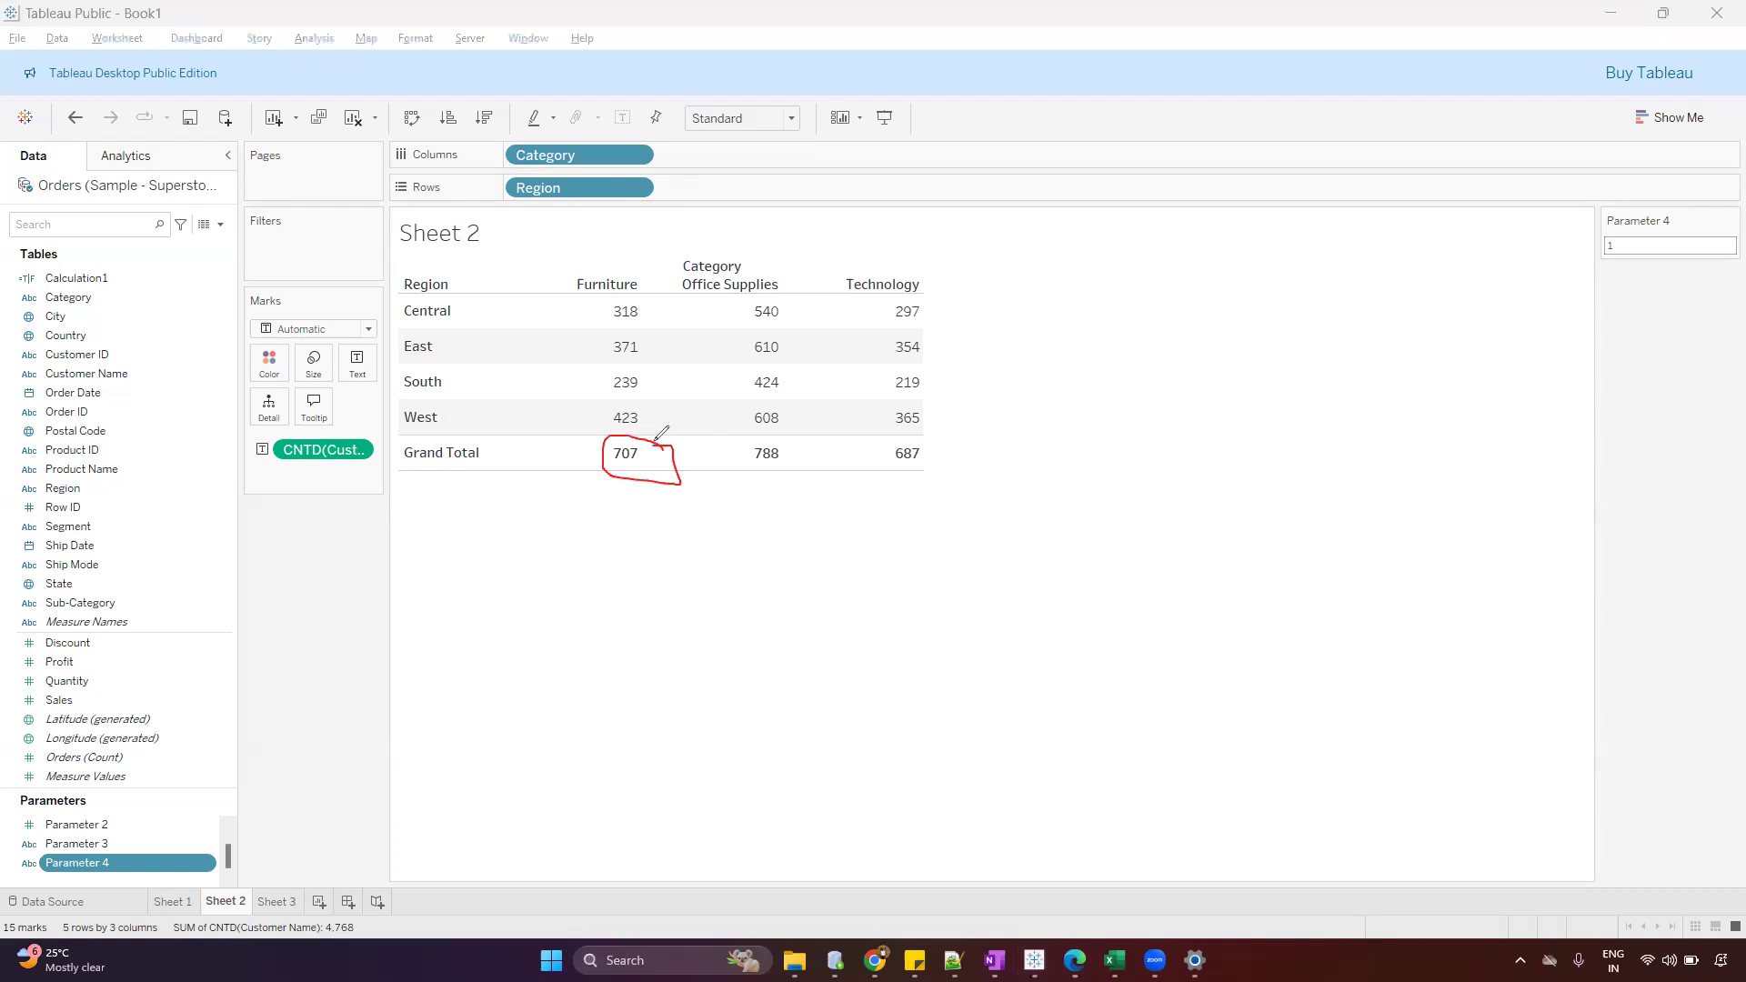
mouse_move(604, 298)
left_mouse_down()
mouse_move(989, 174)
mouse_move(1590, 234)
mouse_move(1553, 247)
left_mouse_up()
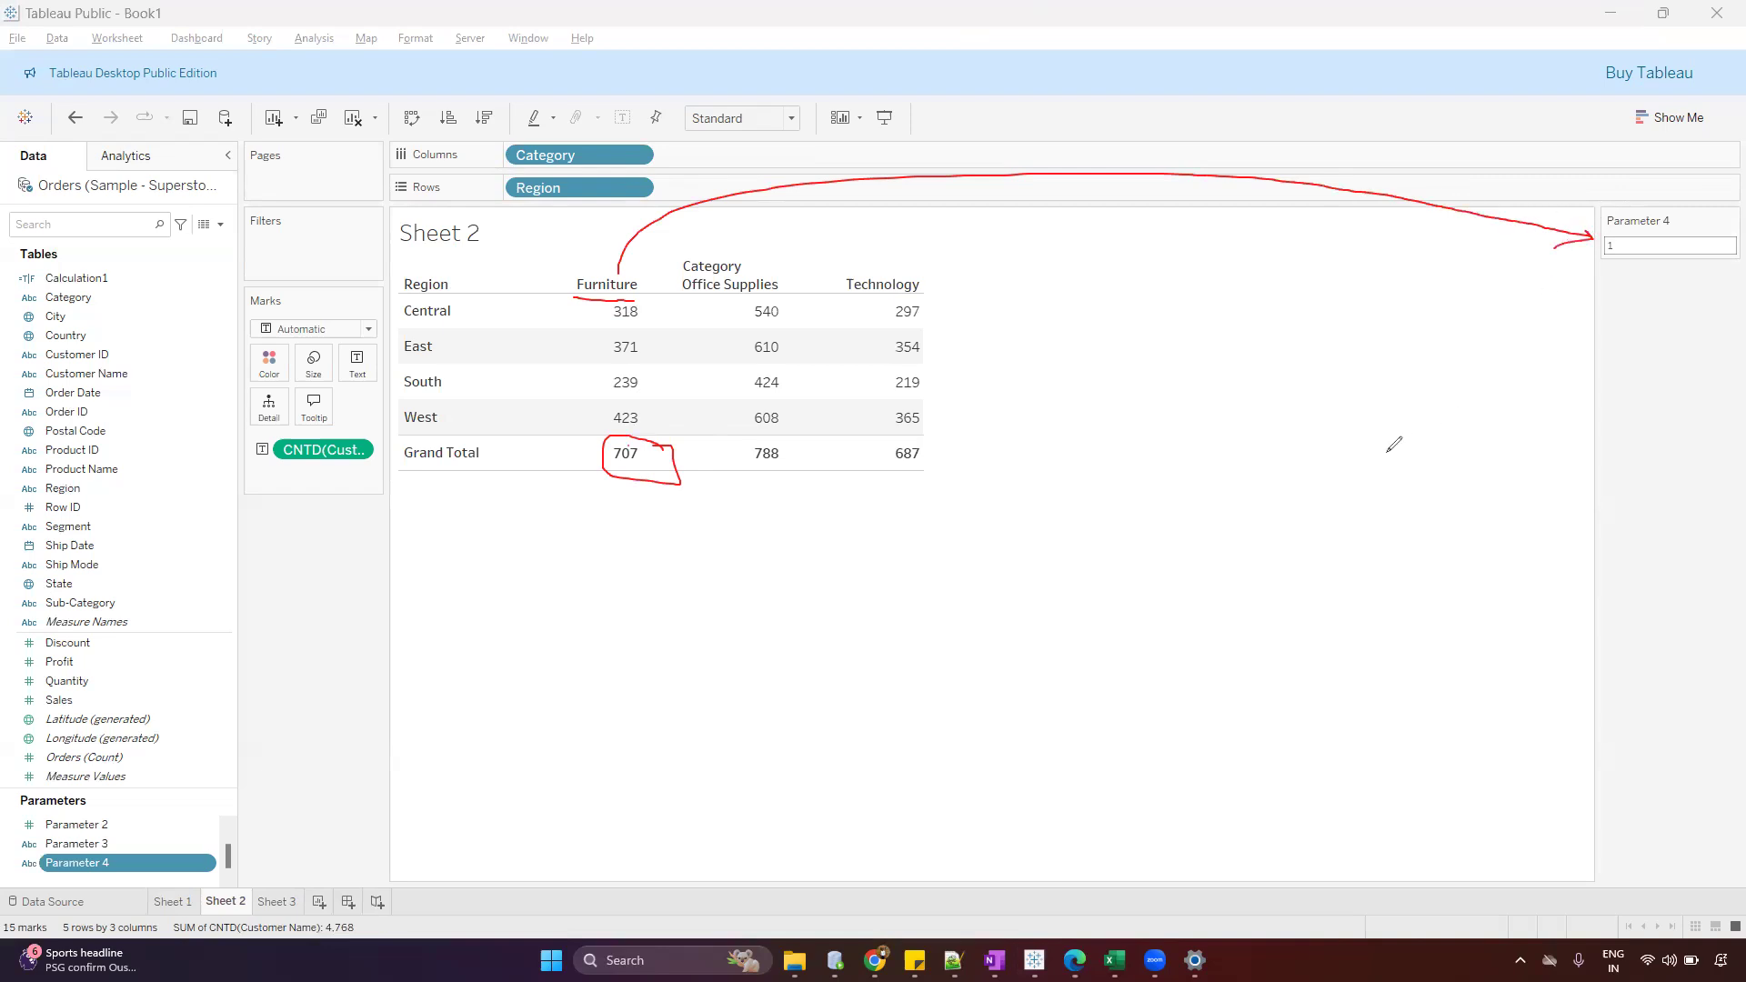
mouse_move(743, 446)
left_mouse_down()
mouse_move(764, 469)
mouse_move(793, 453)
mouse_move(746, 444)
left_mouse_up()
mouse_move(762, 275)
left_mouse_down()
mouse_move(818, 240)
mouse_move(1337, 230)
mouse_move(1556, 246)
left_mouse_up()
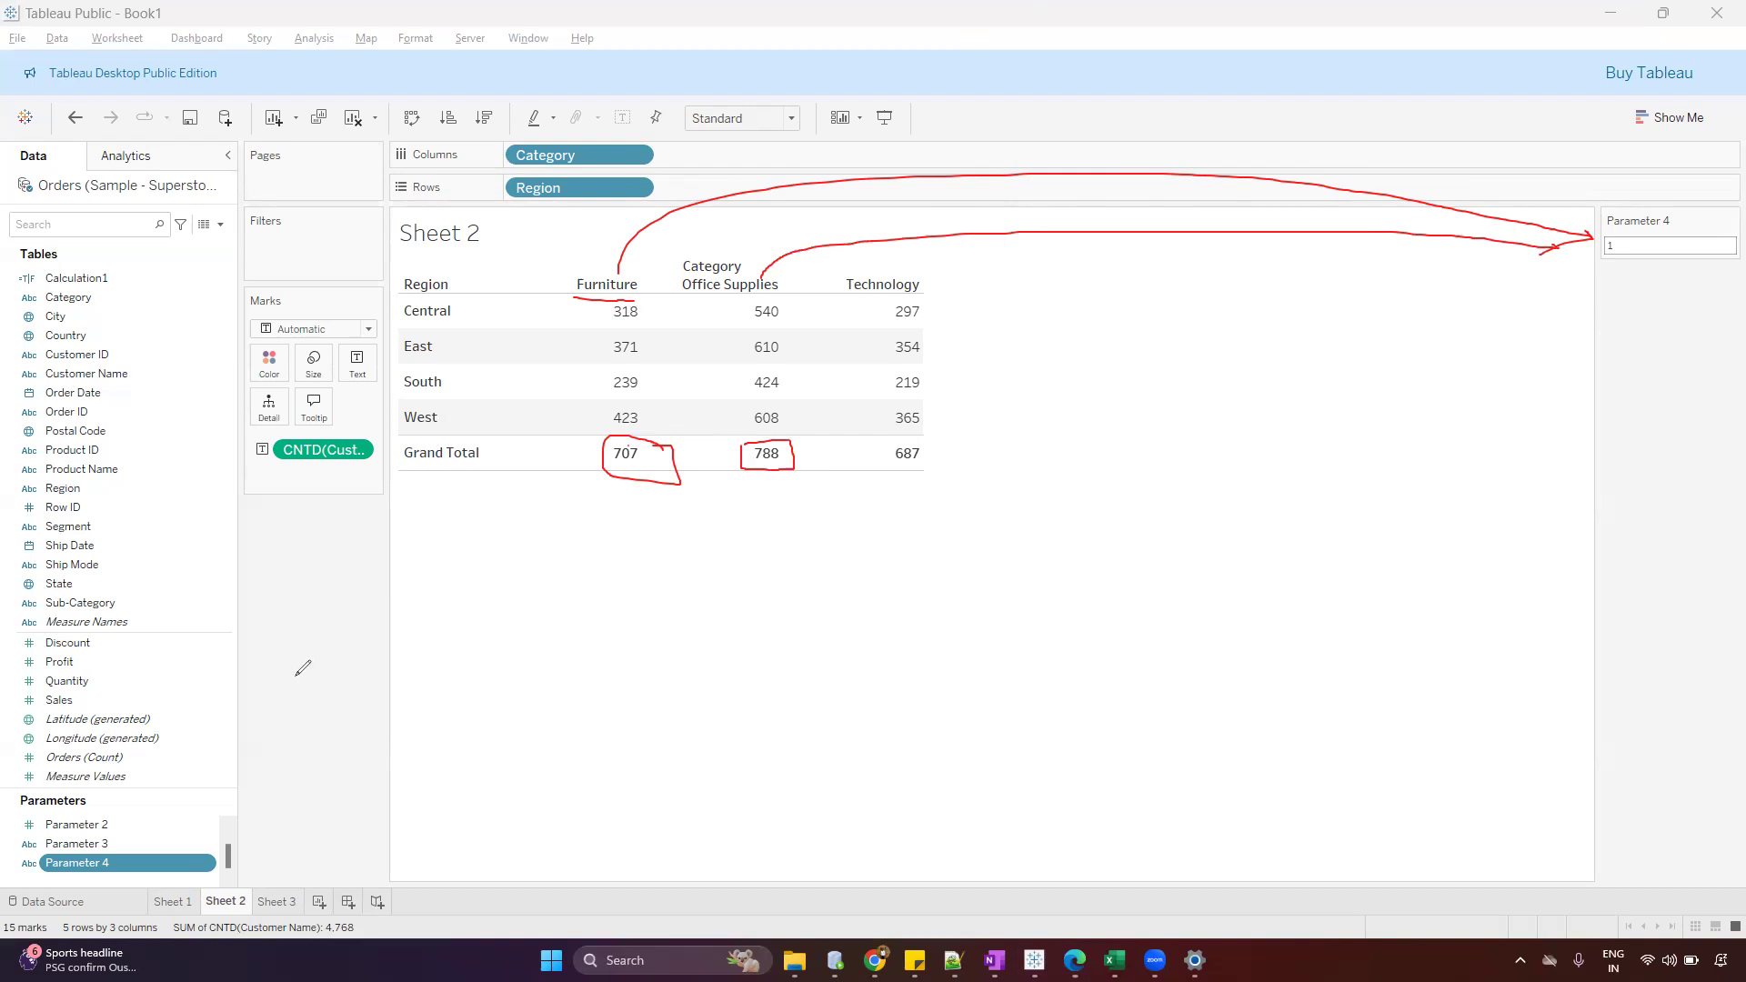
key("e")
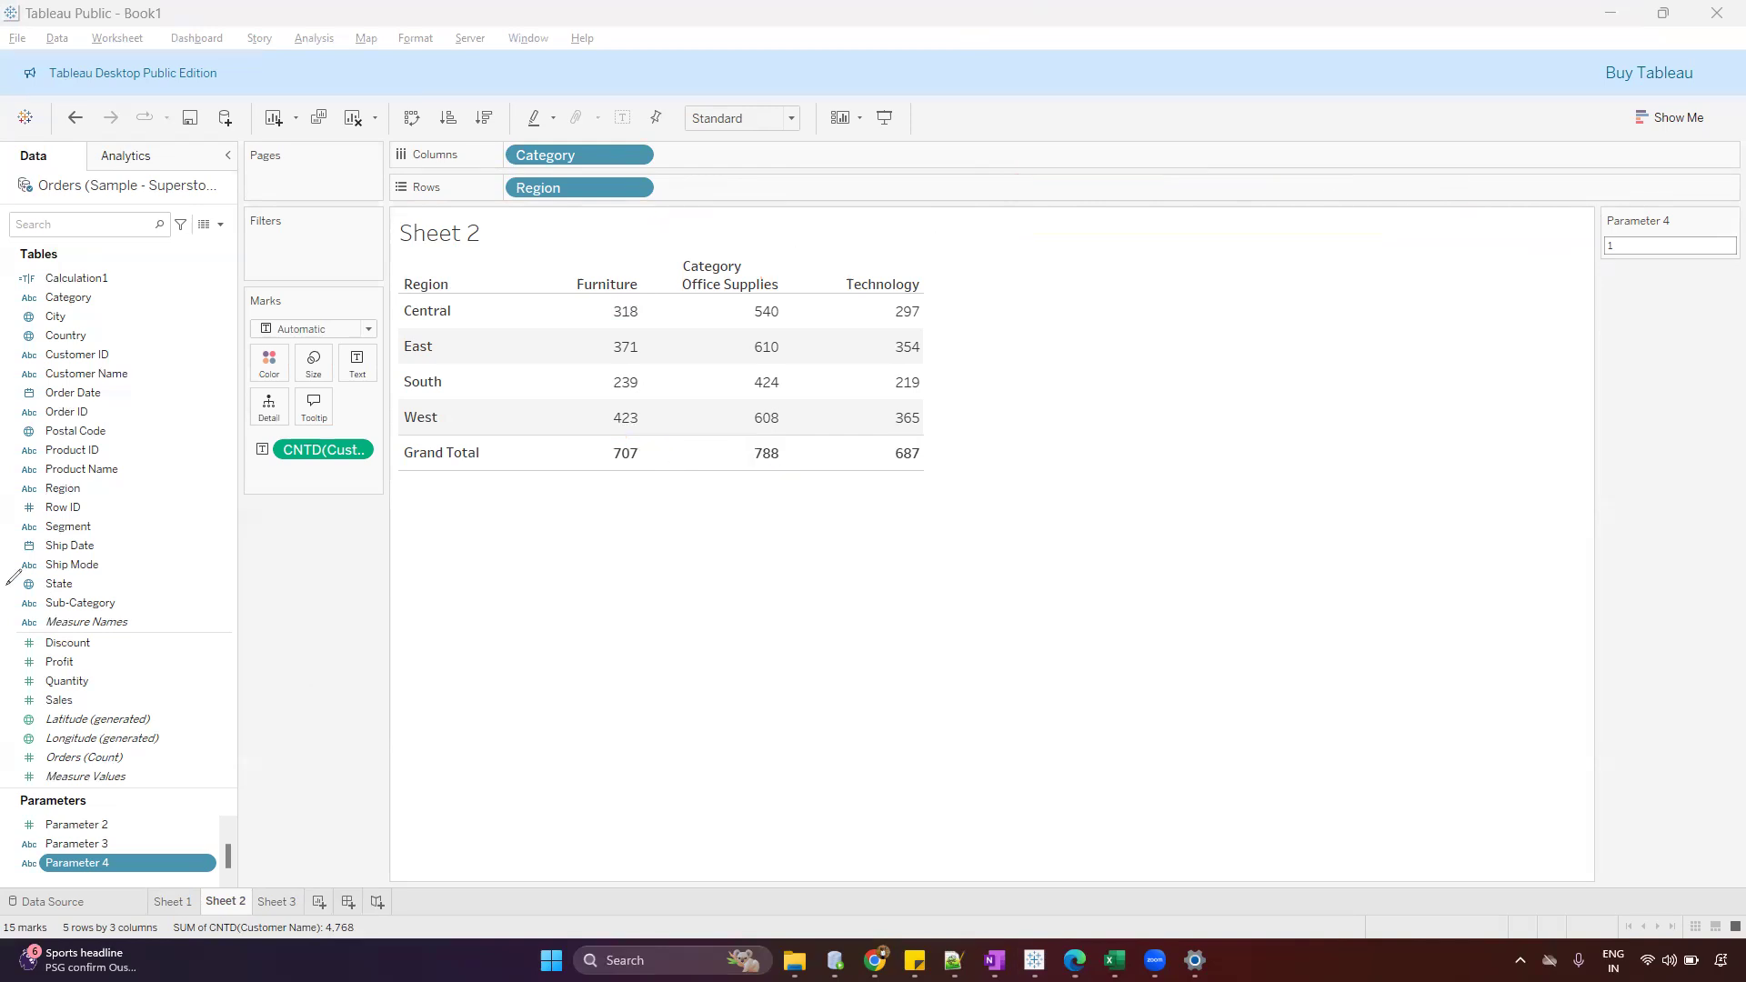
key("Escape")
Add a change-parameter action from Sheet 2 that runs on select, targeting Parameter 4 with Category as the source field and no aggregation
left_click(123, 48)
left_click(122, 41)
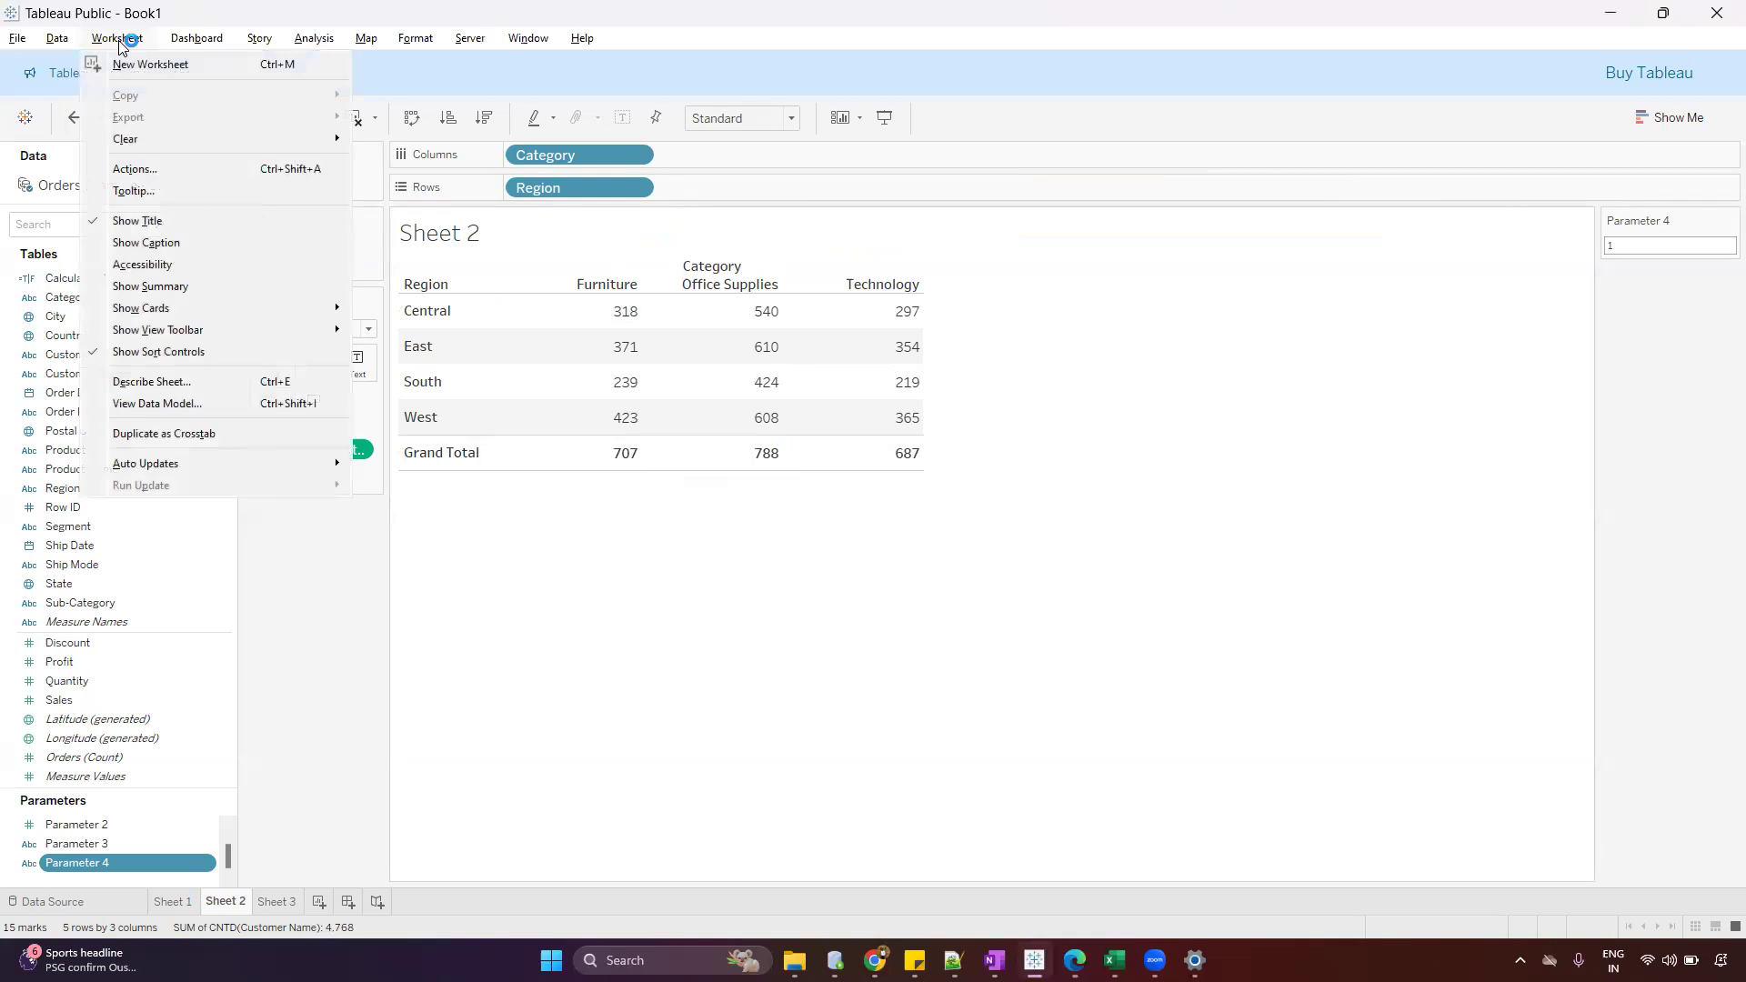
left_click(165, 164)
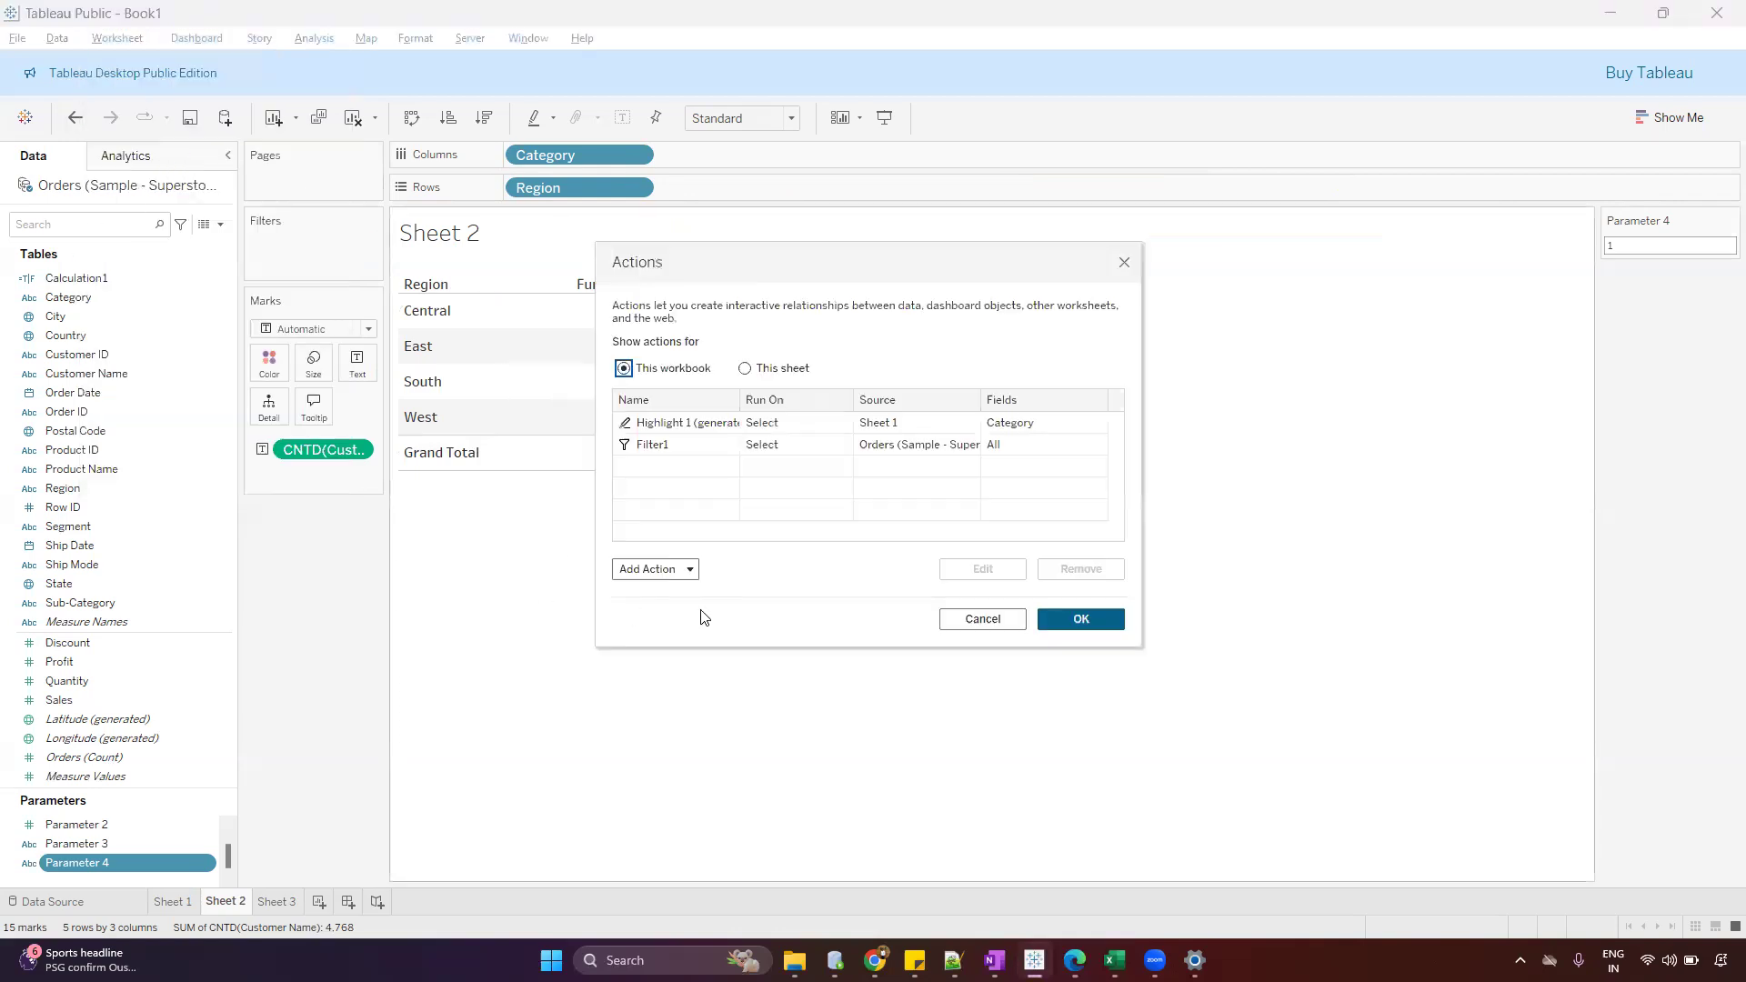
left_click(682, 569)
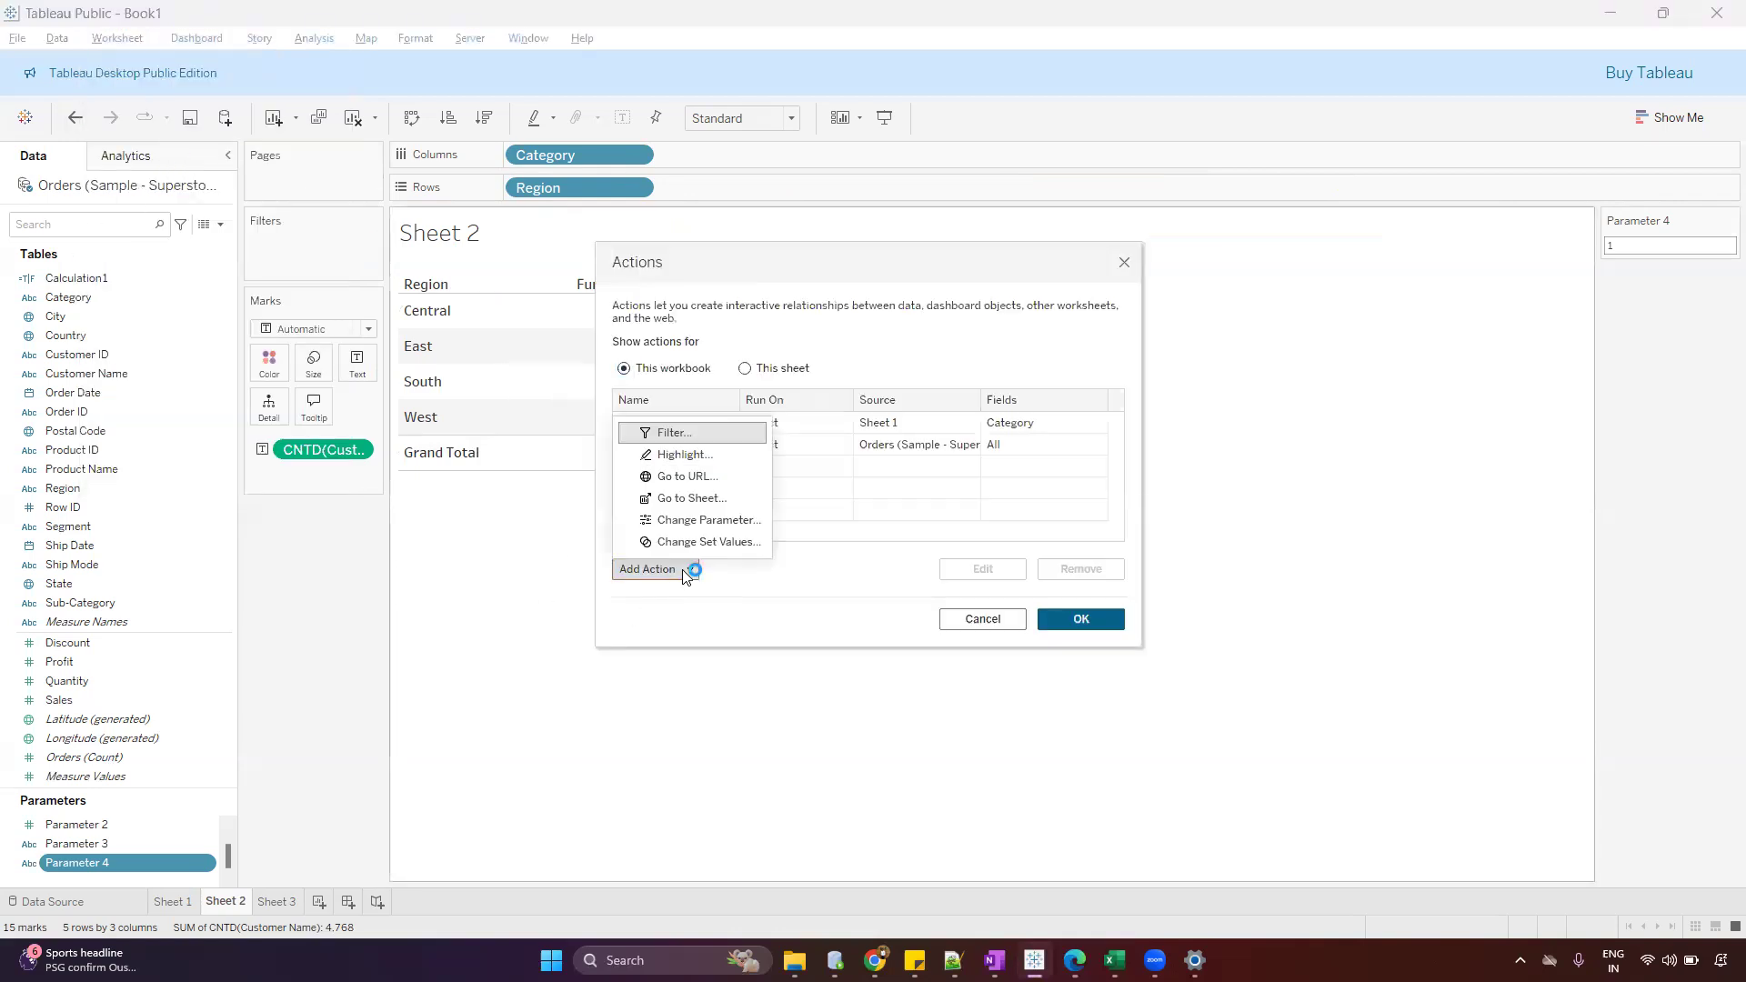
left_click(707, 521)
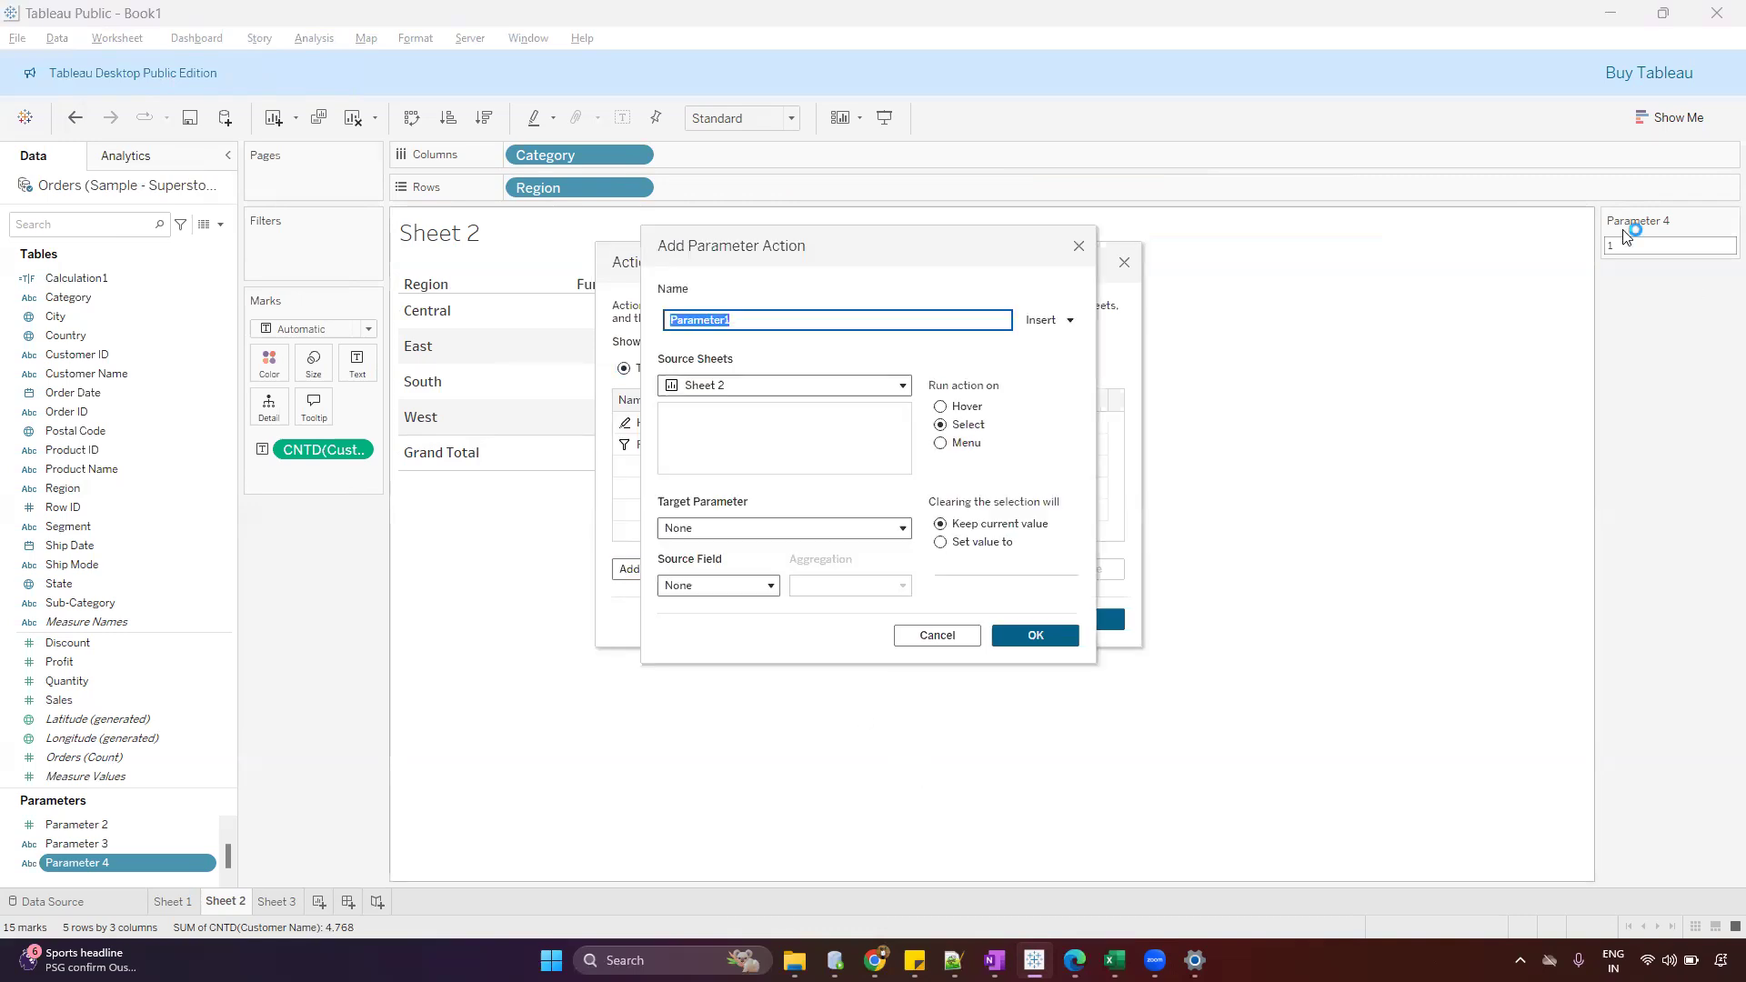
left_click(693, 531)
left_click(747, 643)
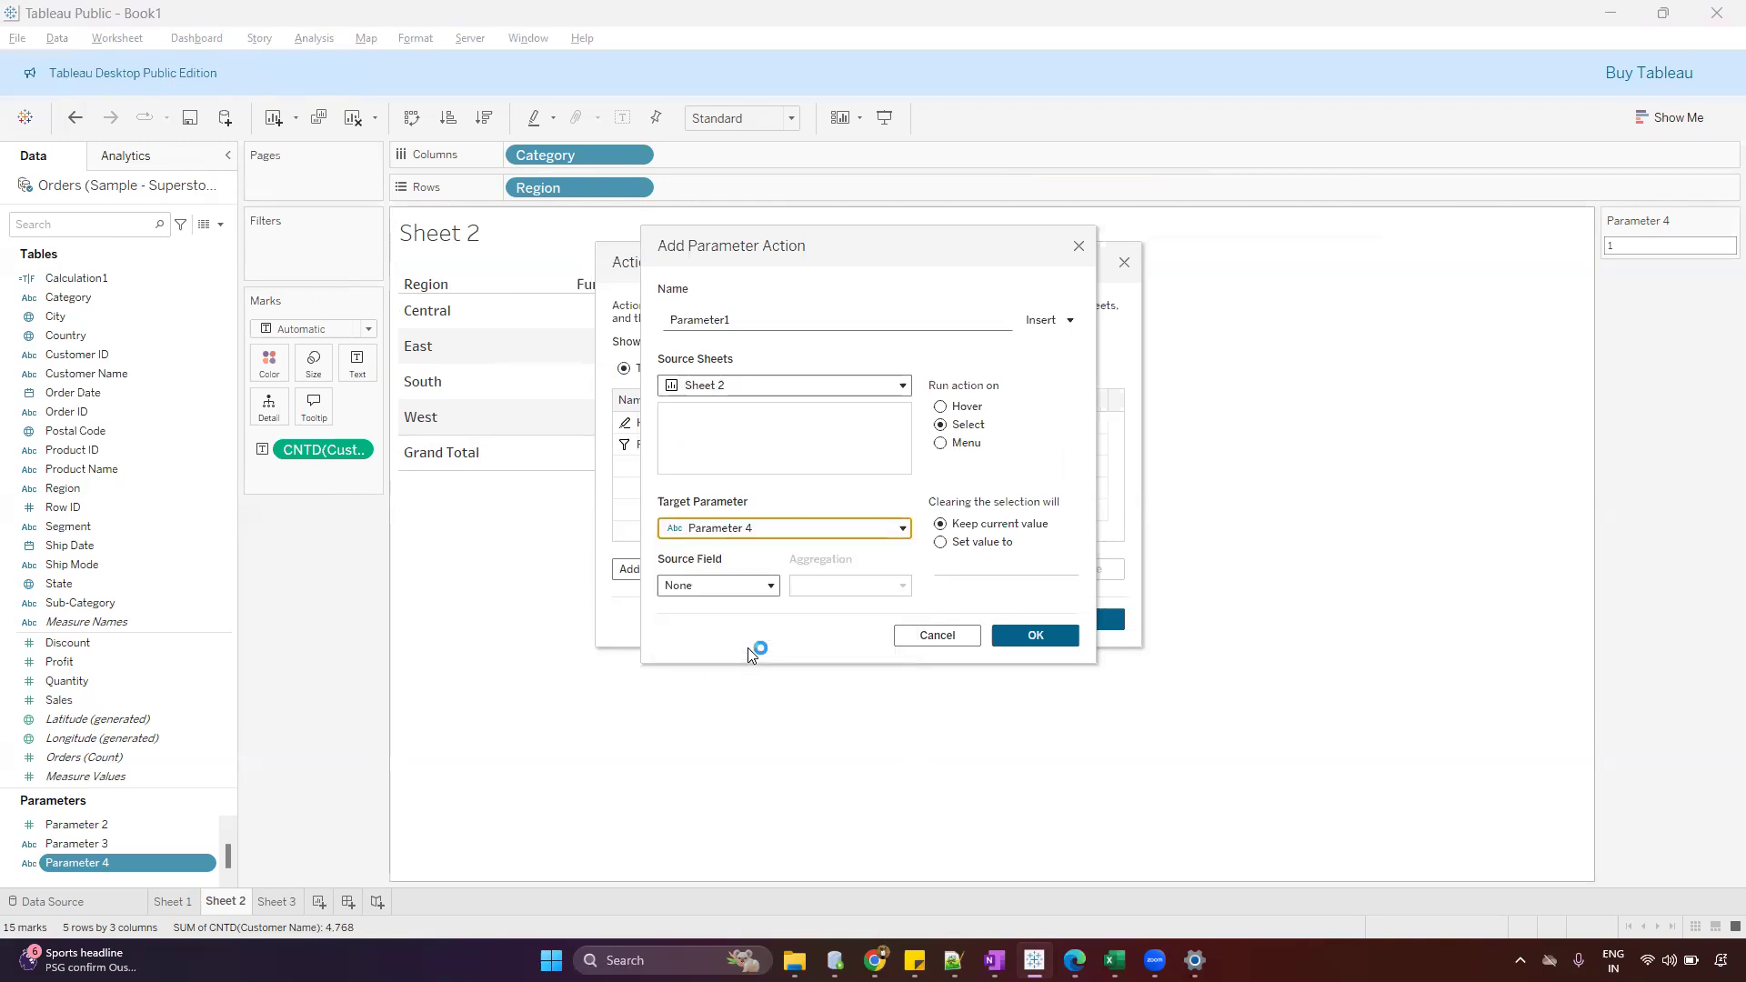
left_click(740, 584)
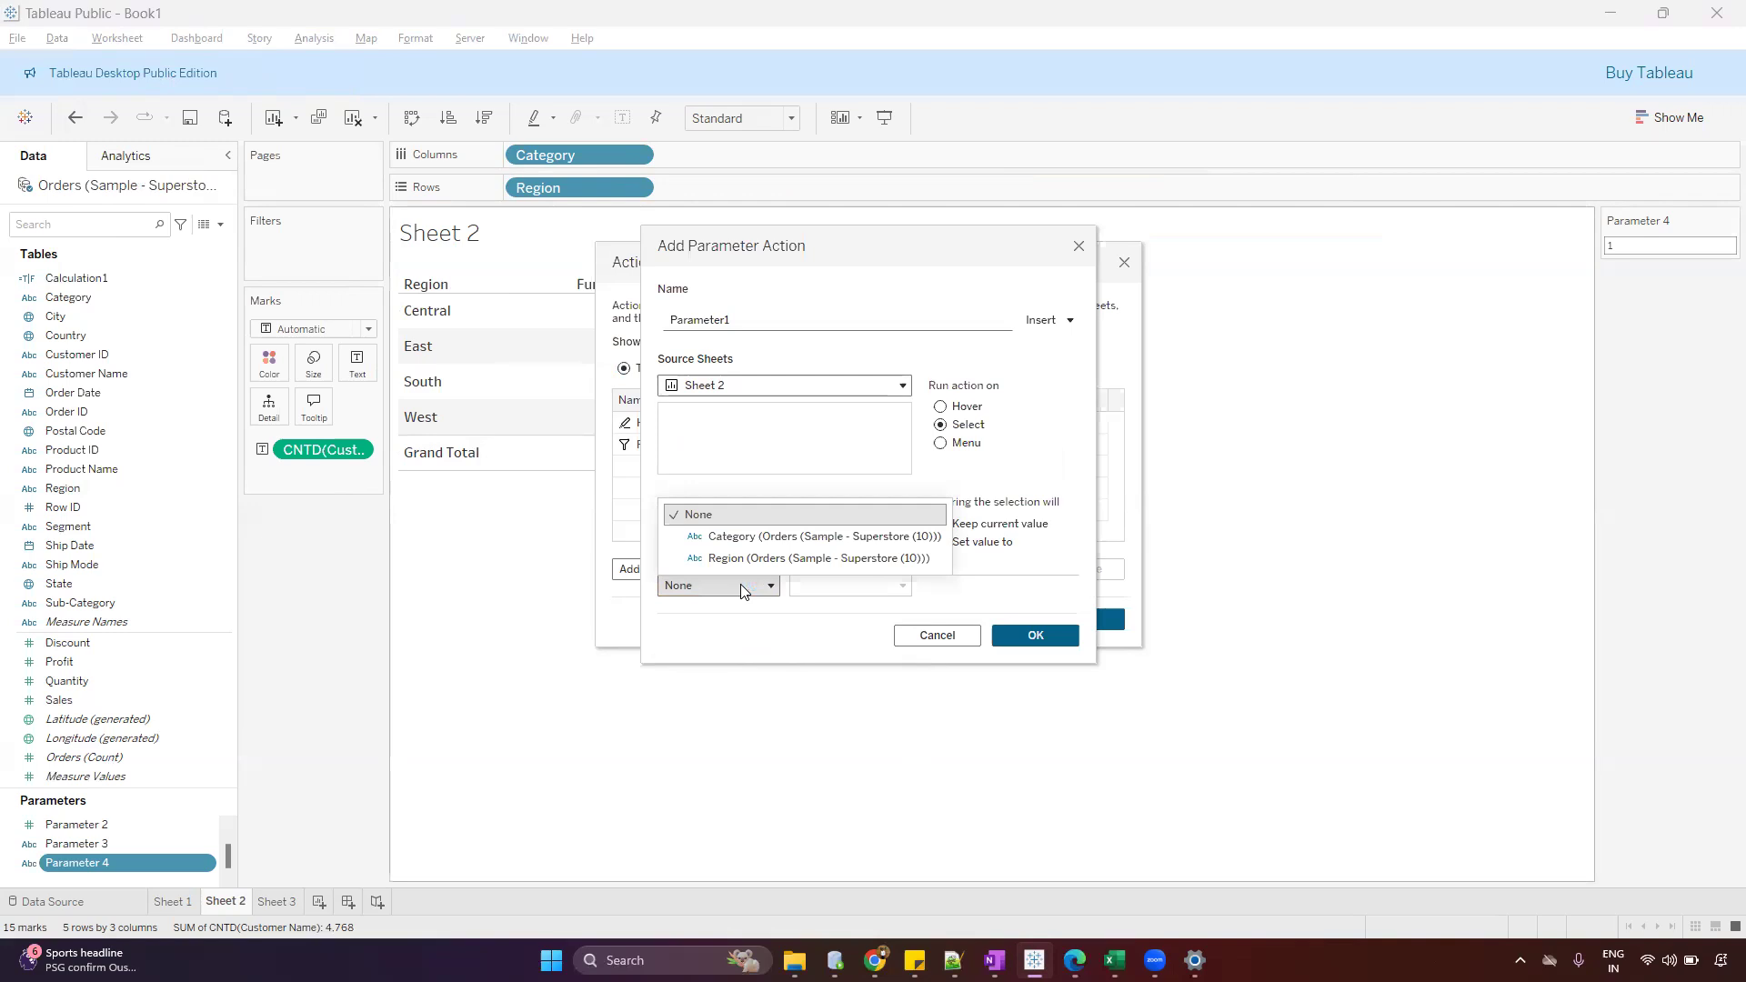
left_click(750, 537)
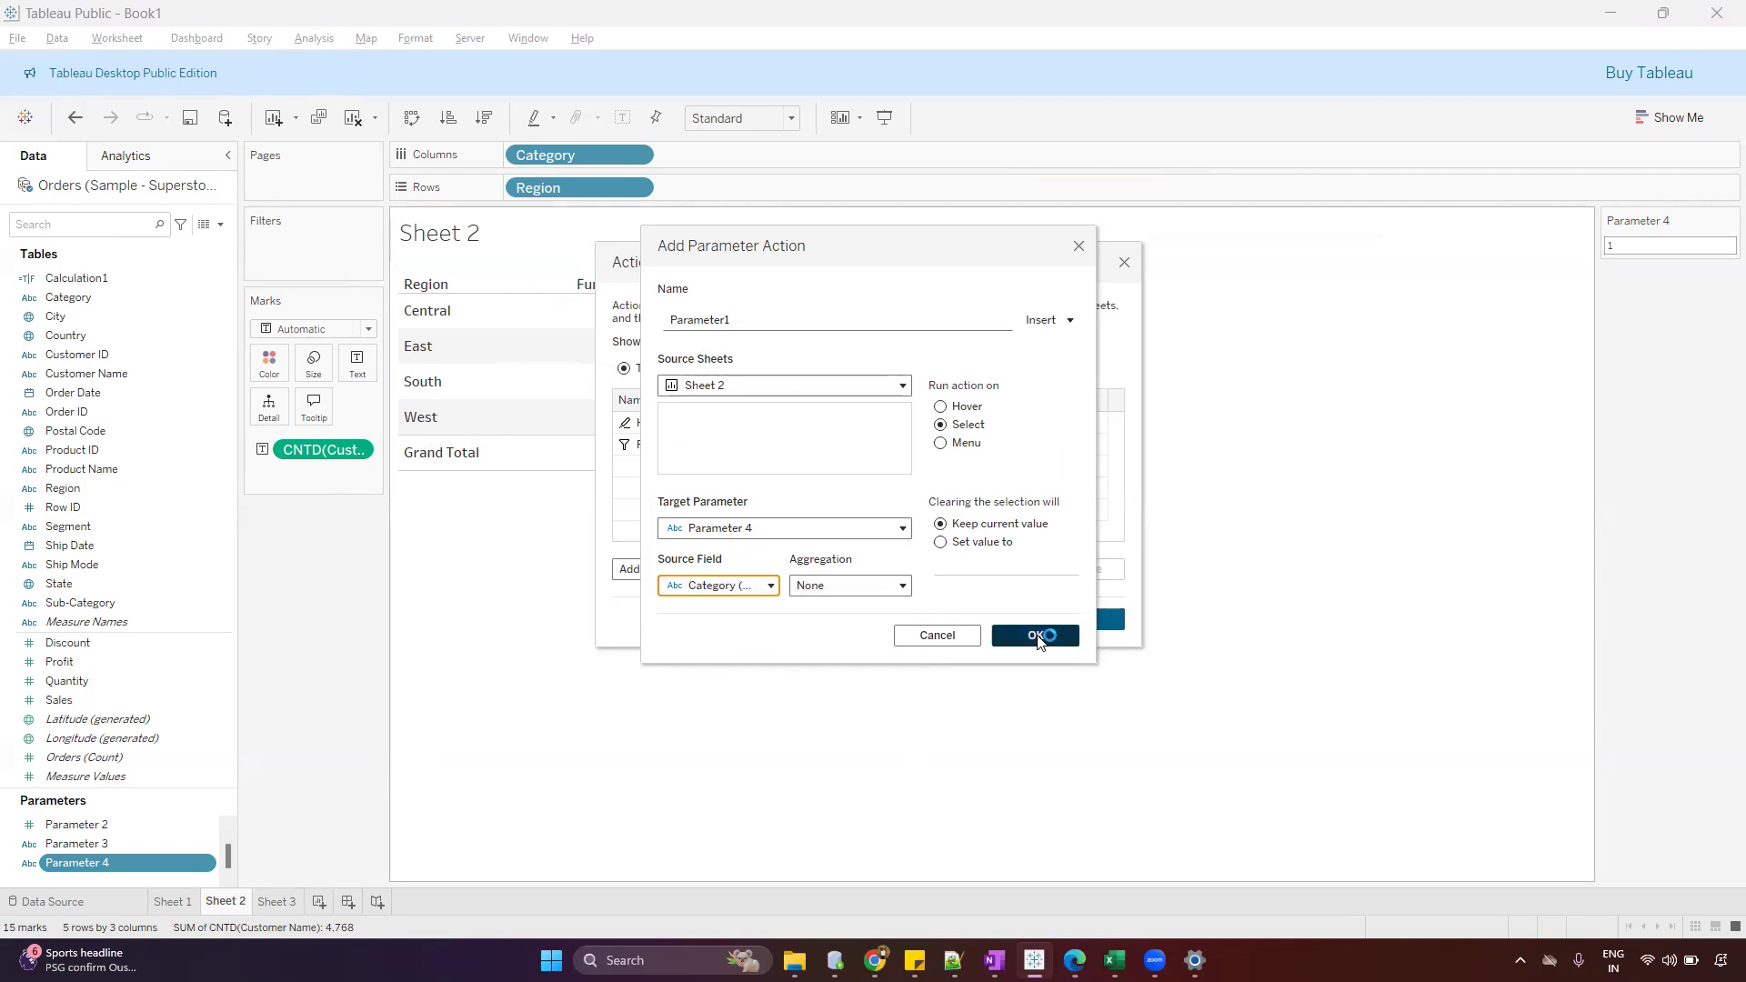
left_click(1045, 639)
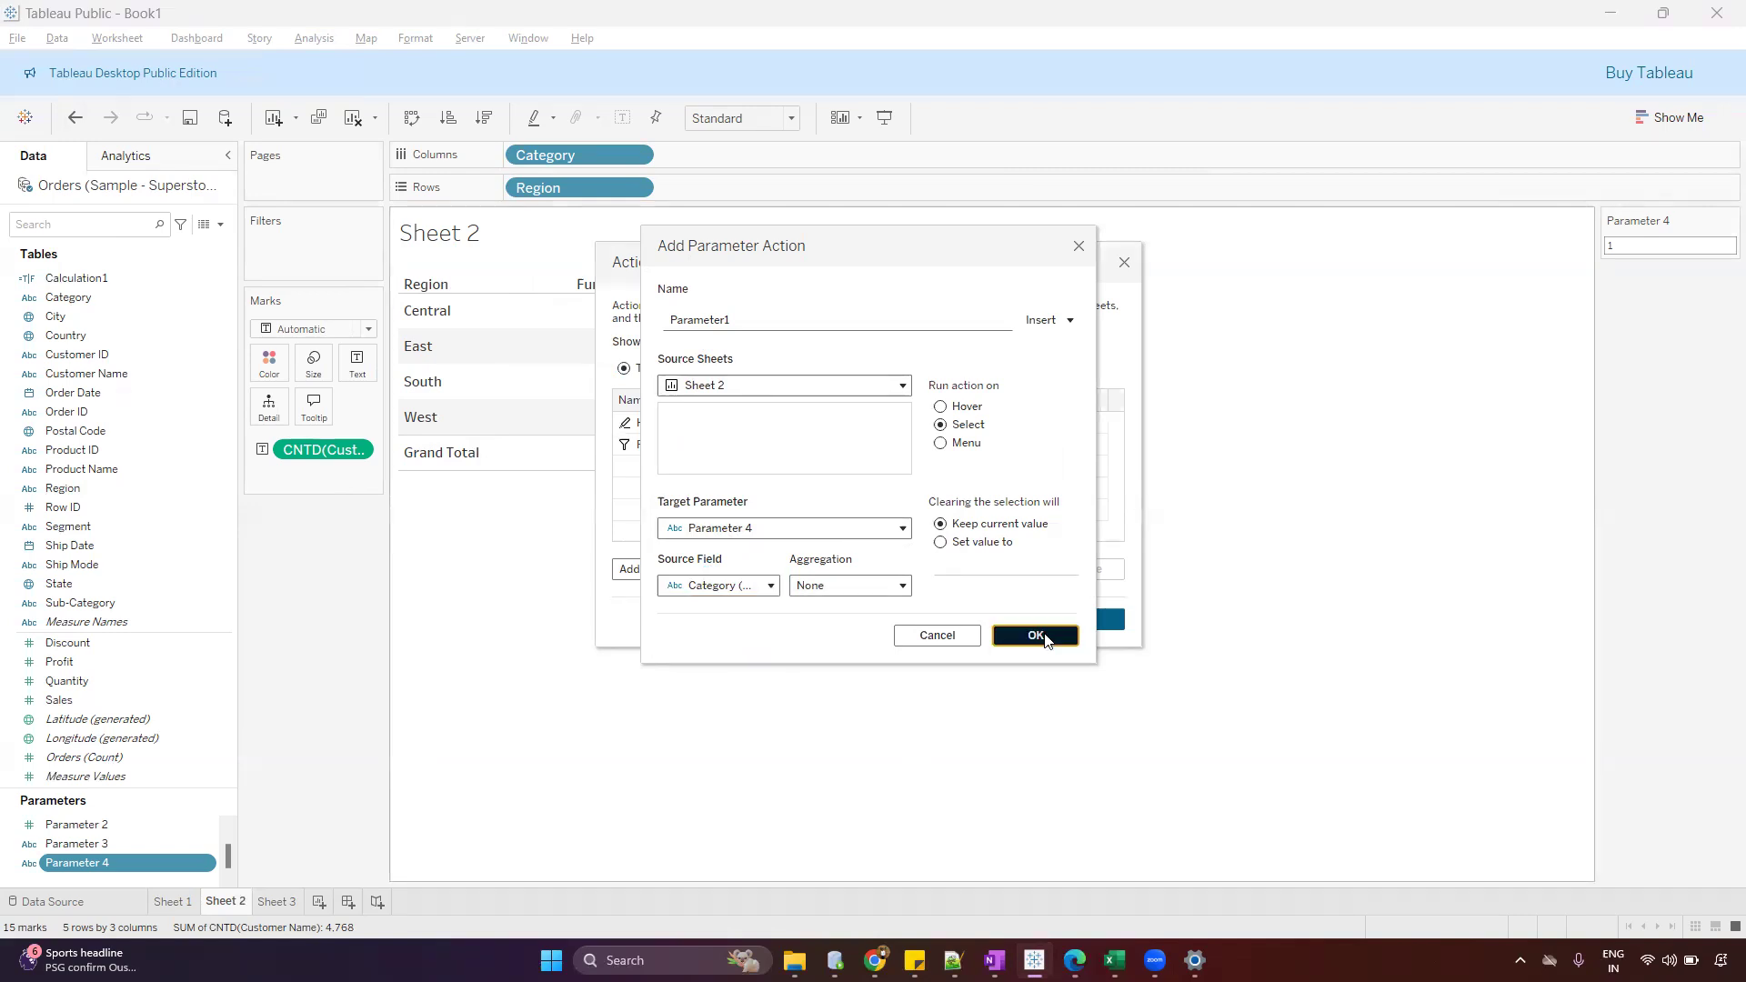
left_click(1047, 627)
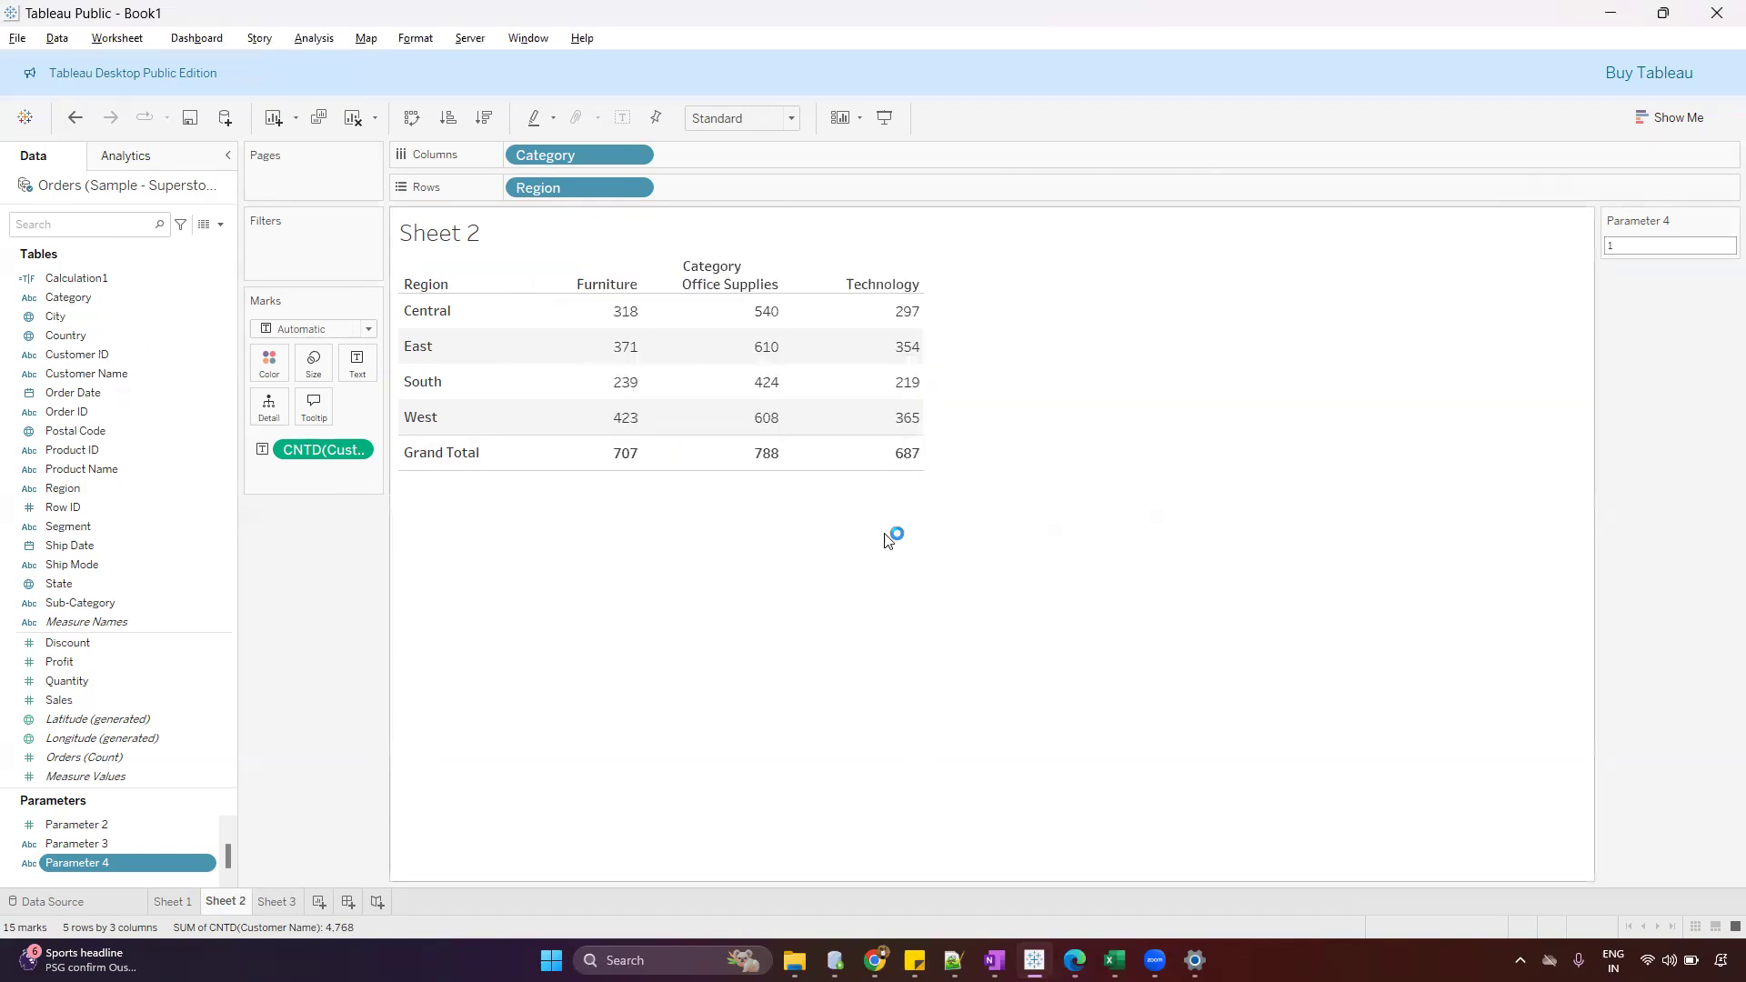
Test the parameter action with the Furniture and Office Supplies grand total cells, checking Parameter 4's value in Sheet 2 and deselecting each cell
left_click(619, 459)
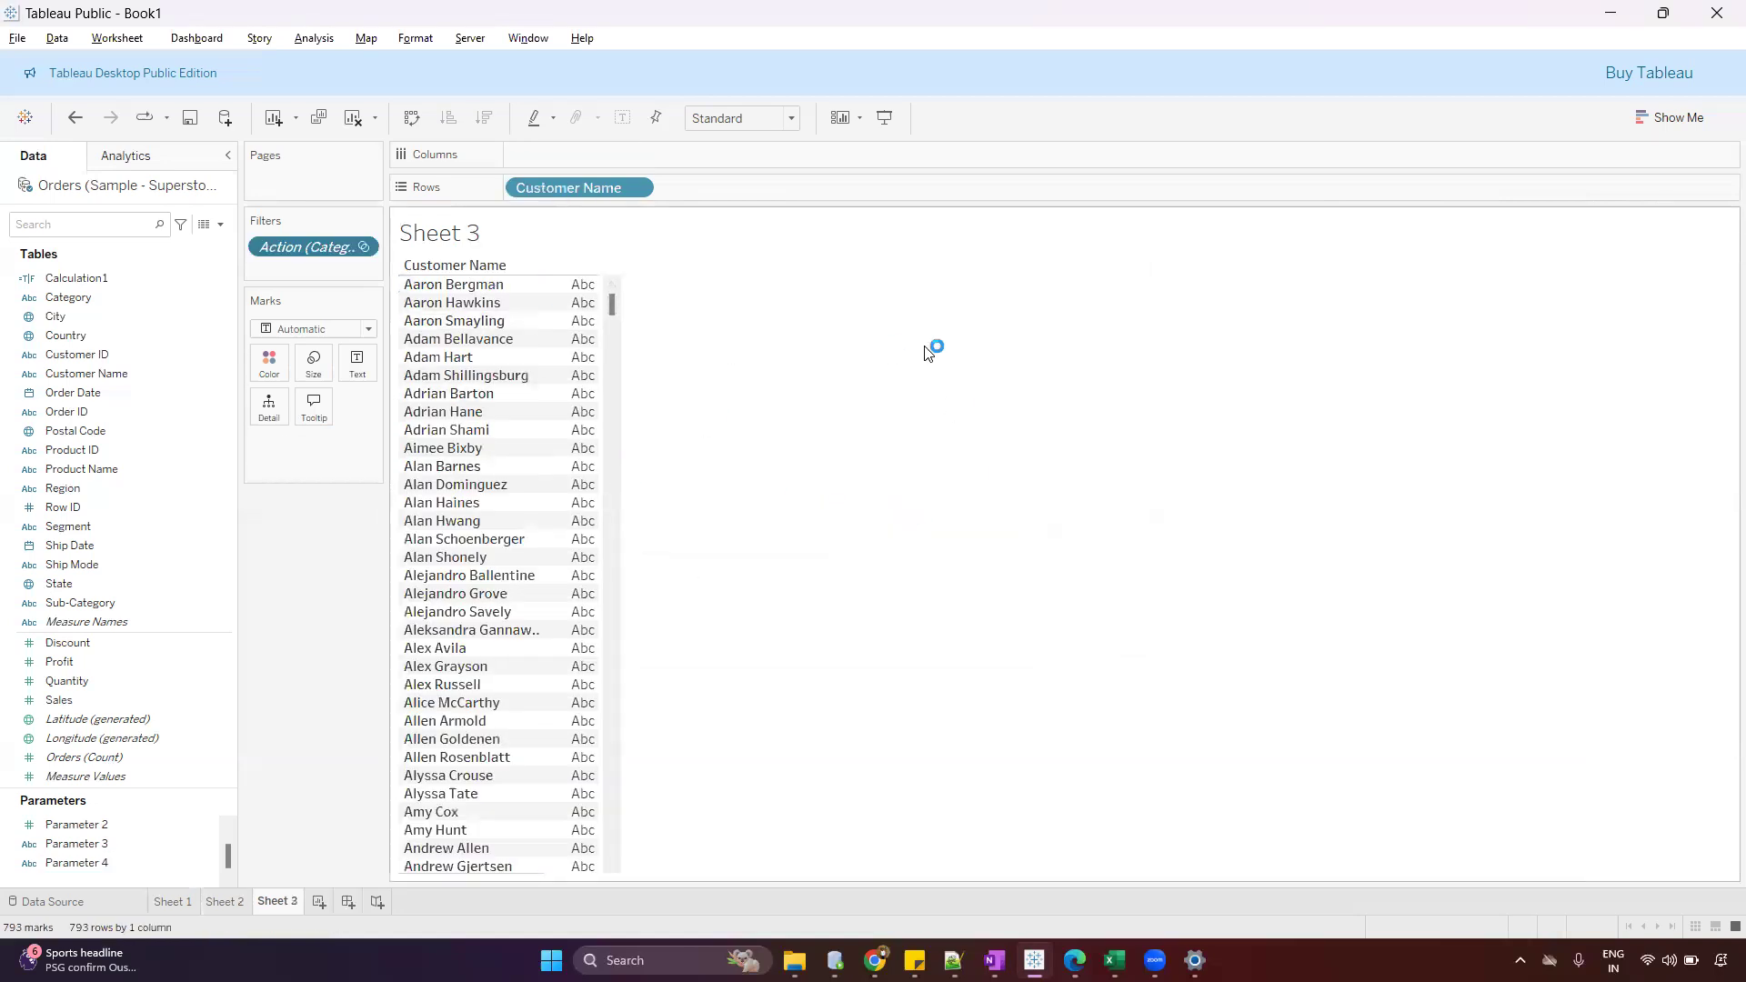
left_click(222, 902)
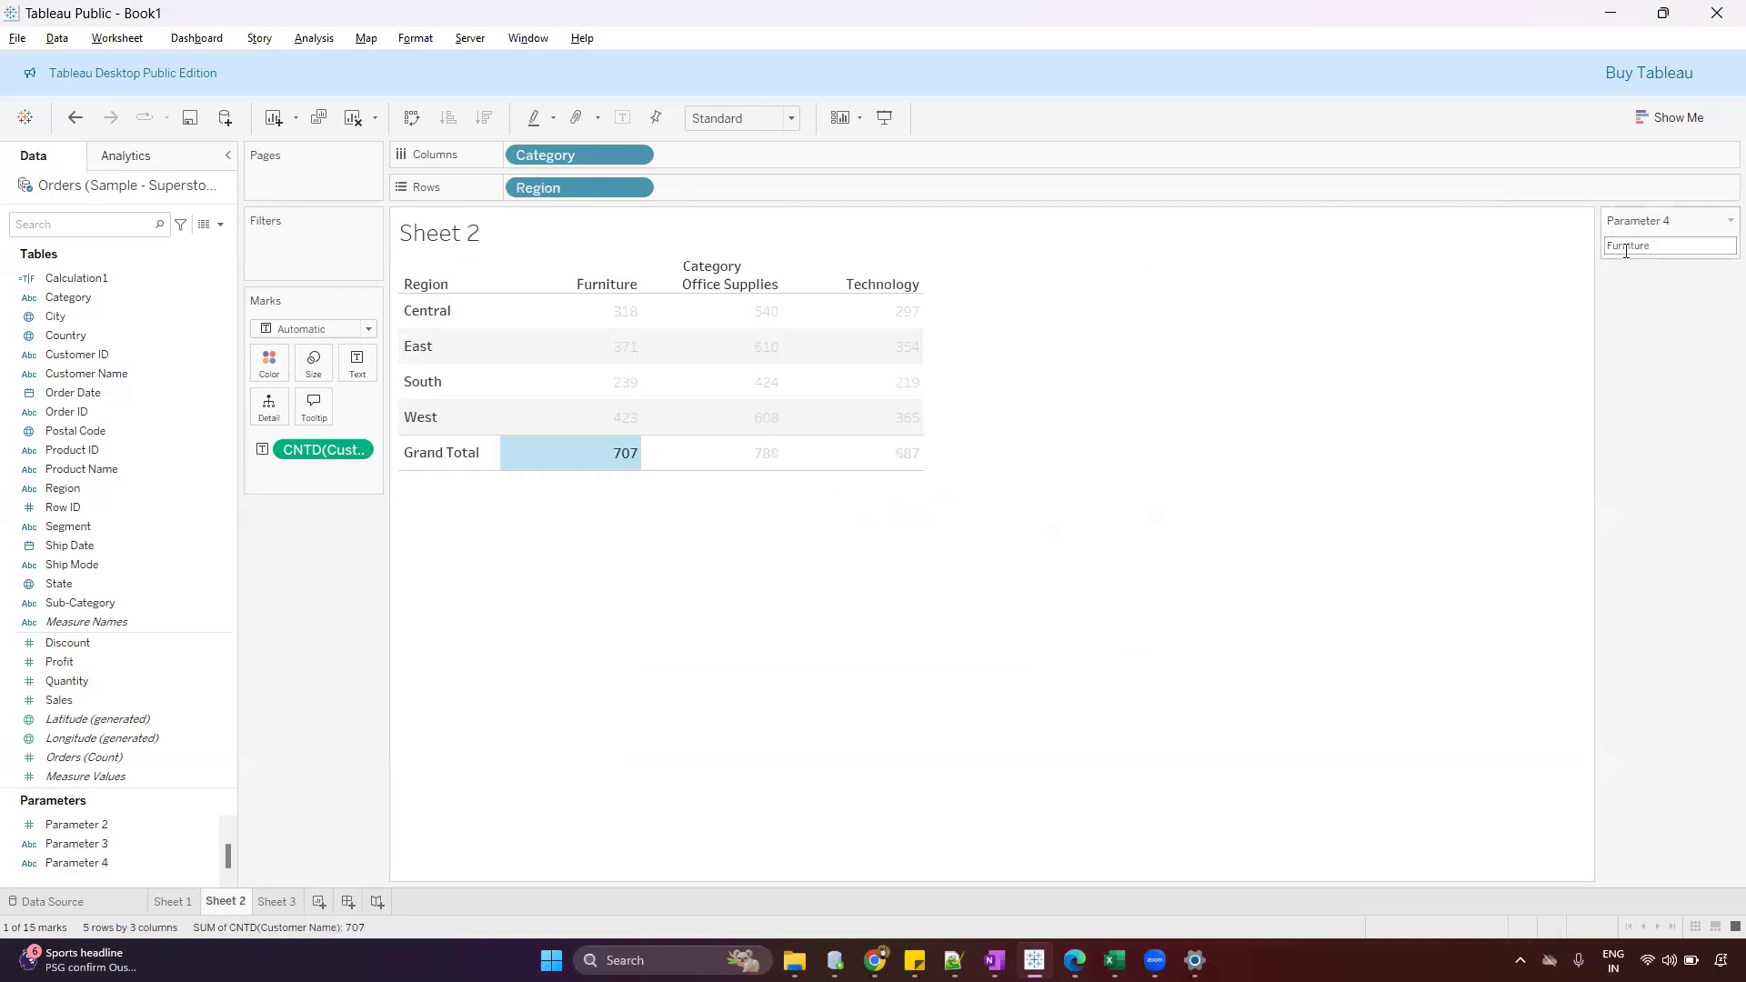
left_click_drag(1606, 246, 1646, 243)
left_click(1231, 428)
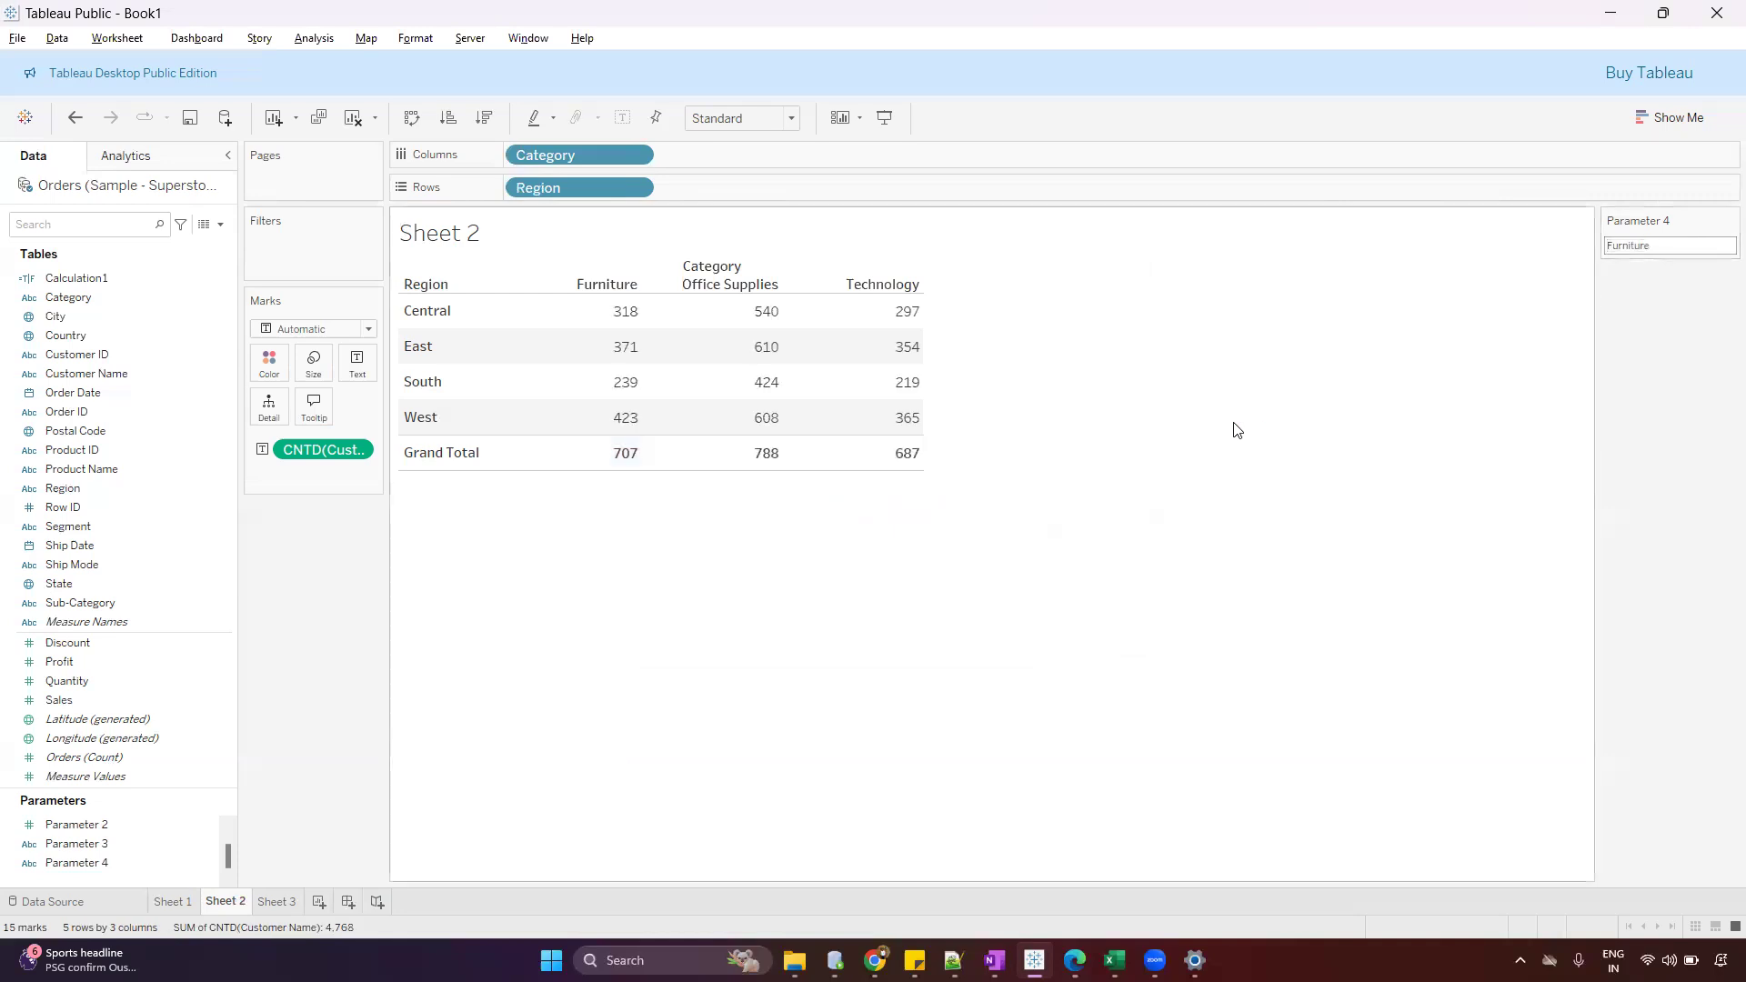
left_click(767, 459)
left_click(223, 902)
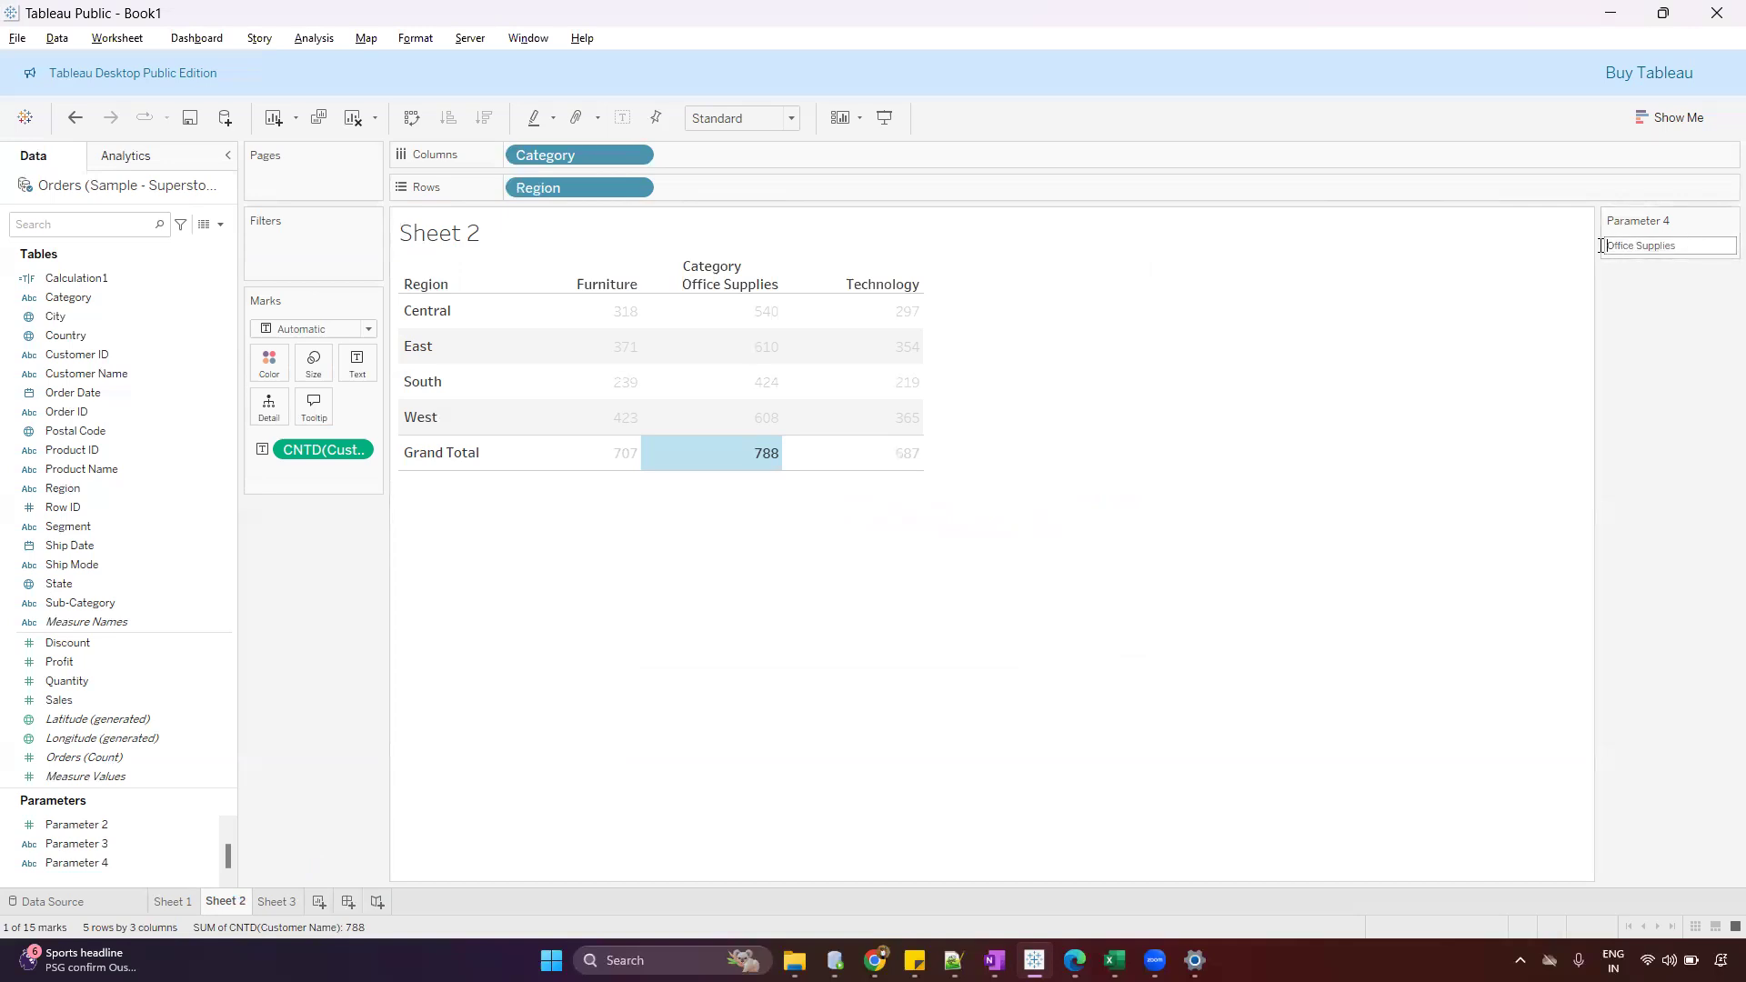
left_click(1204, 549)
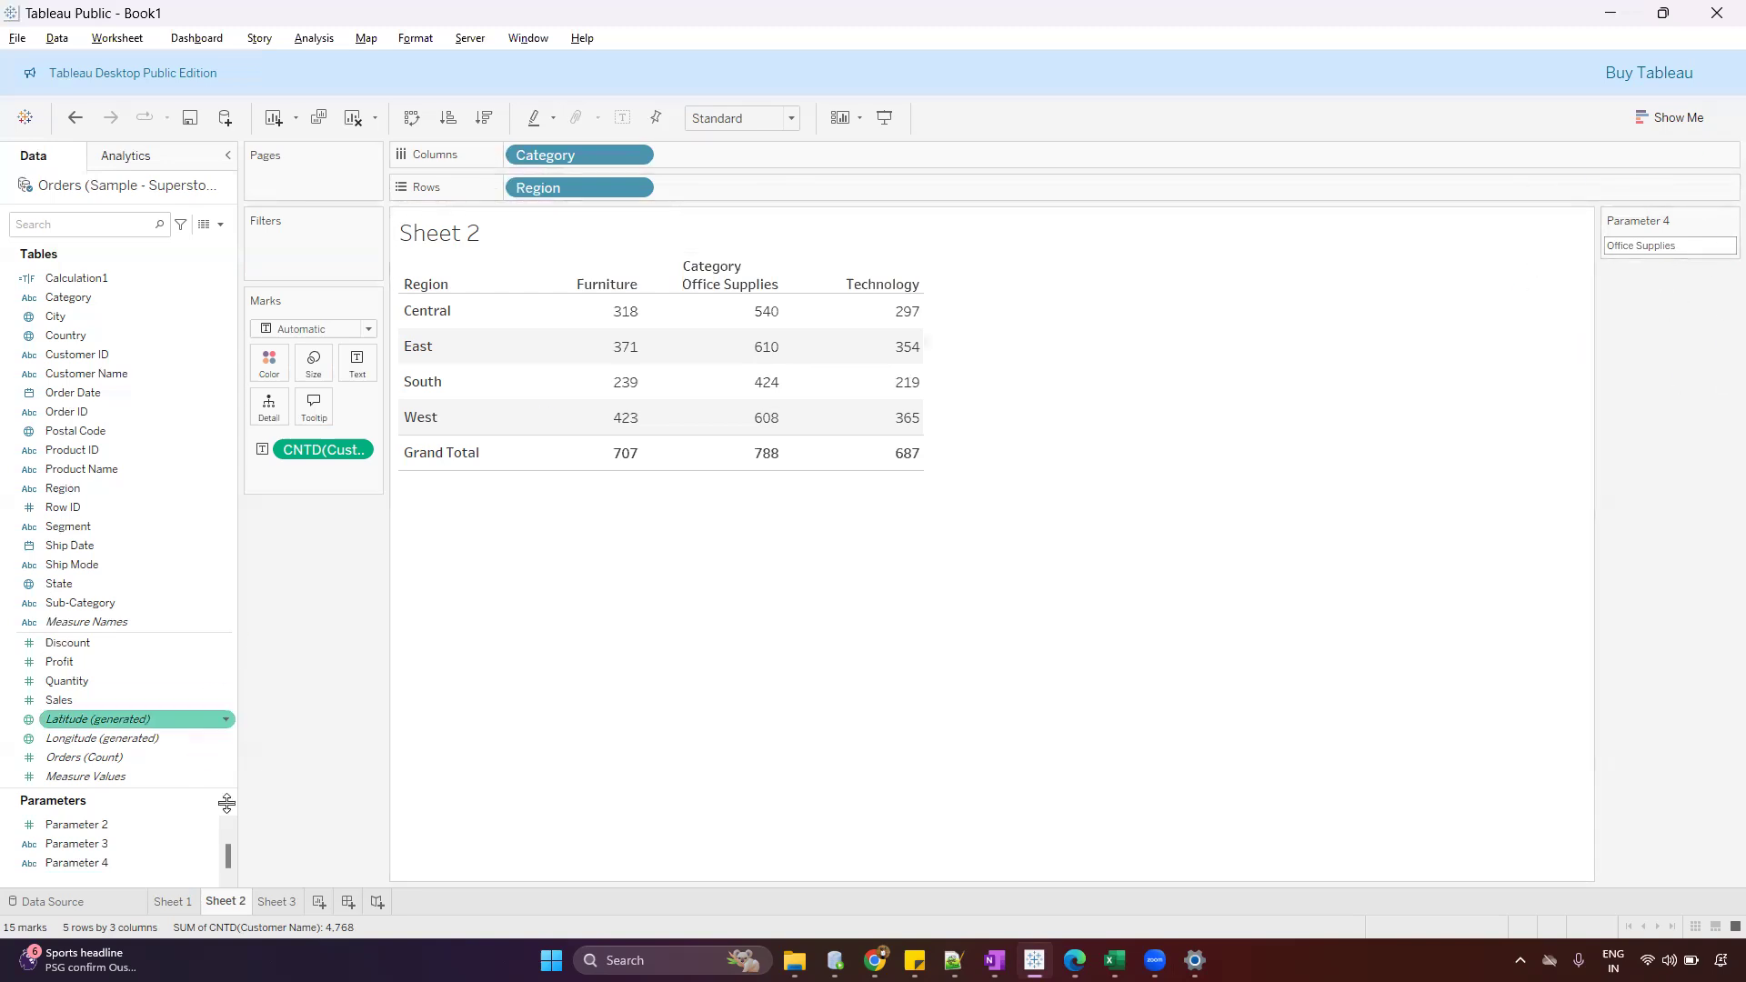
Show the Parameter 4 control beside the customer list in Sheet 3
left_click(278, 902)
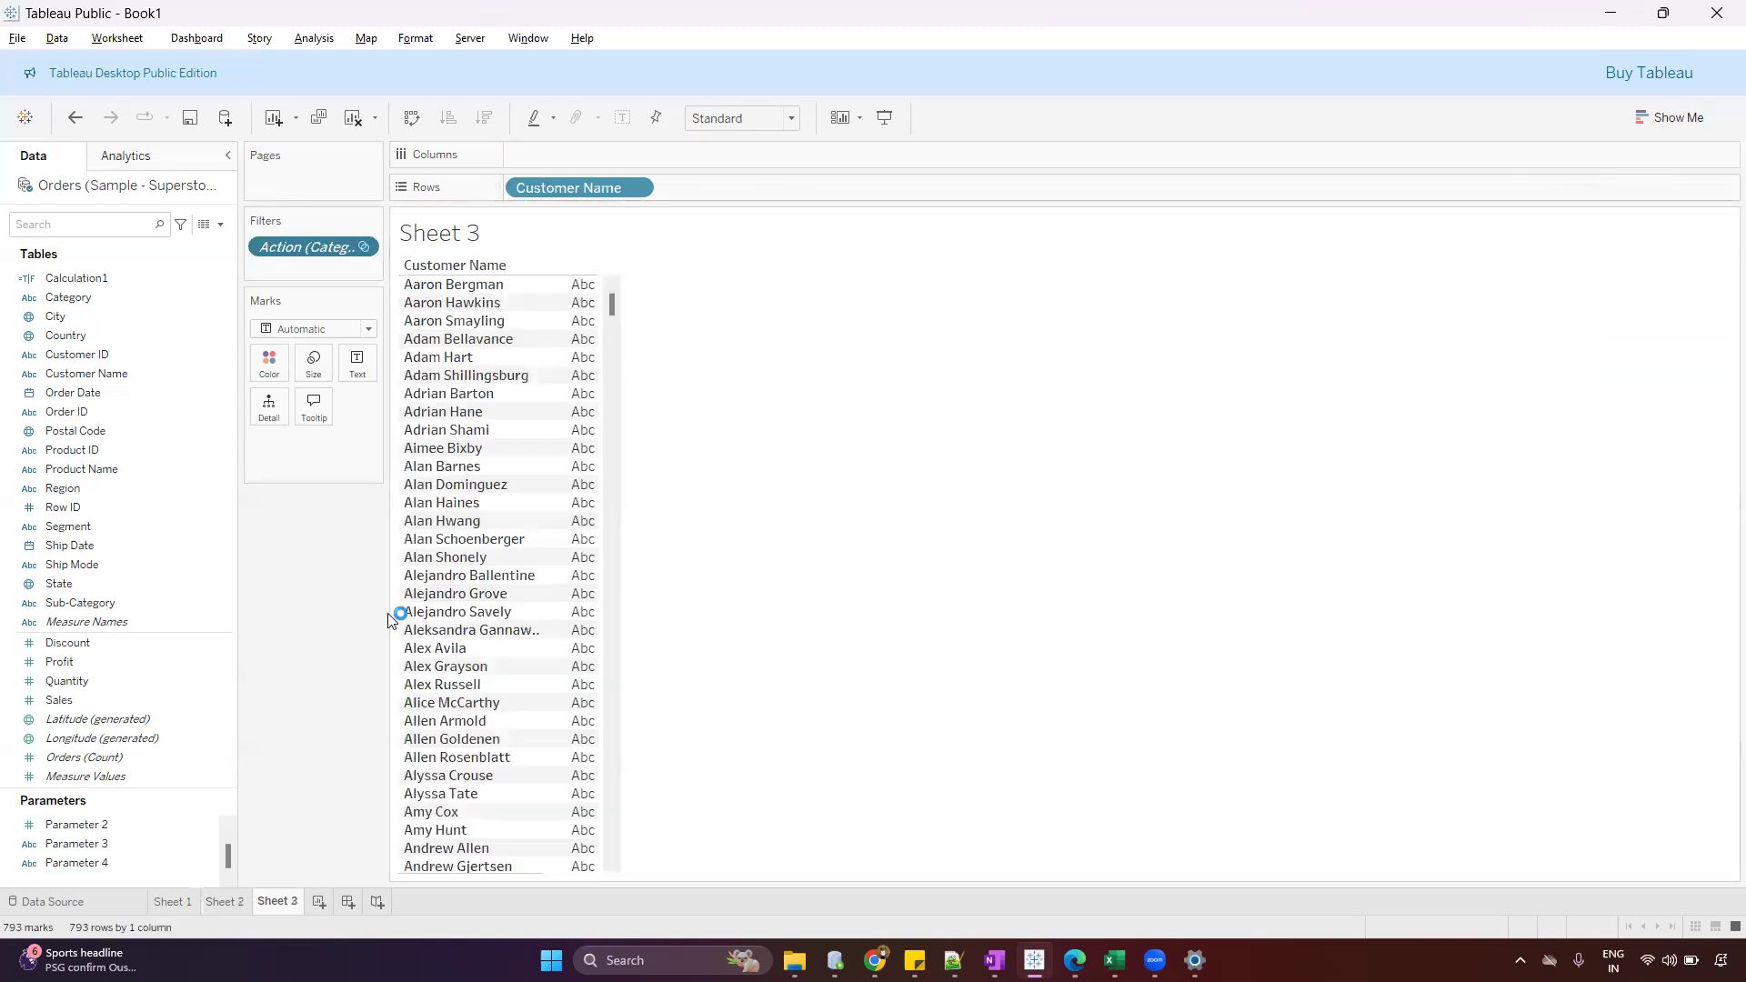
right_click(91, 862)
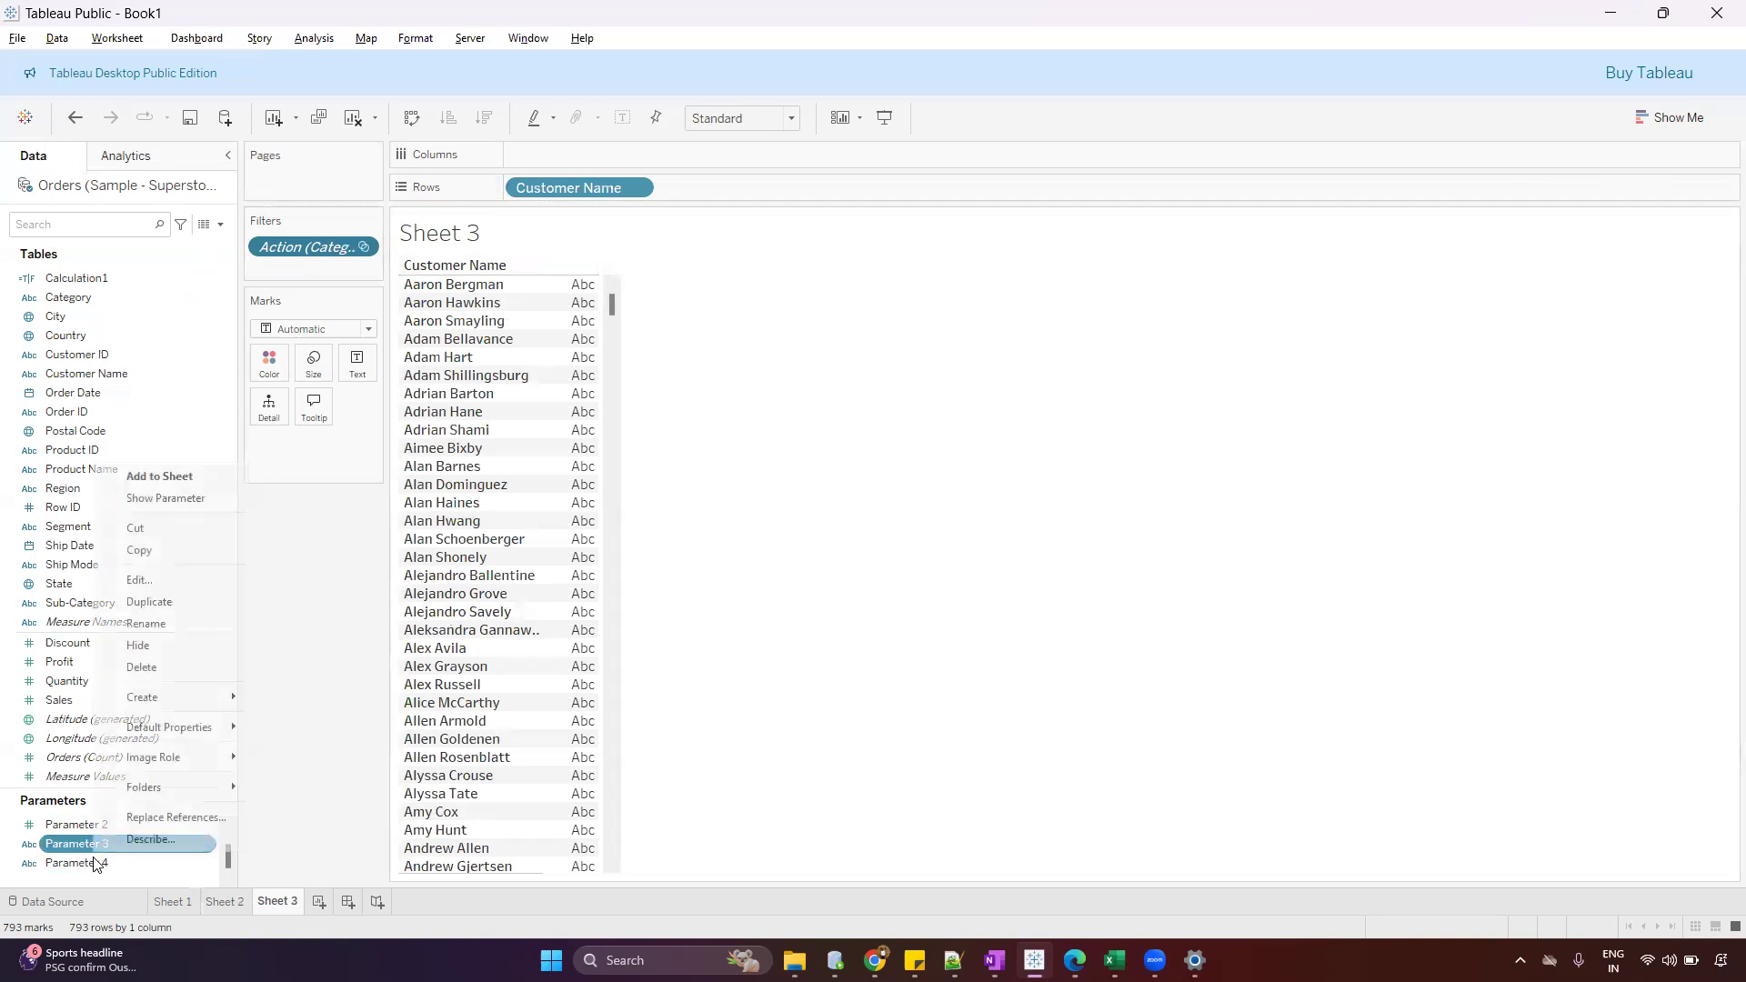
left_click(182, 511)
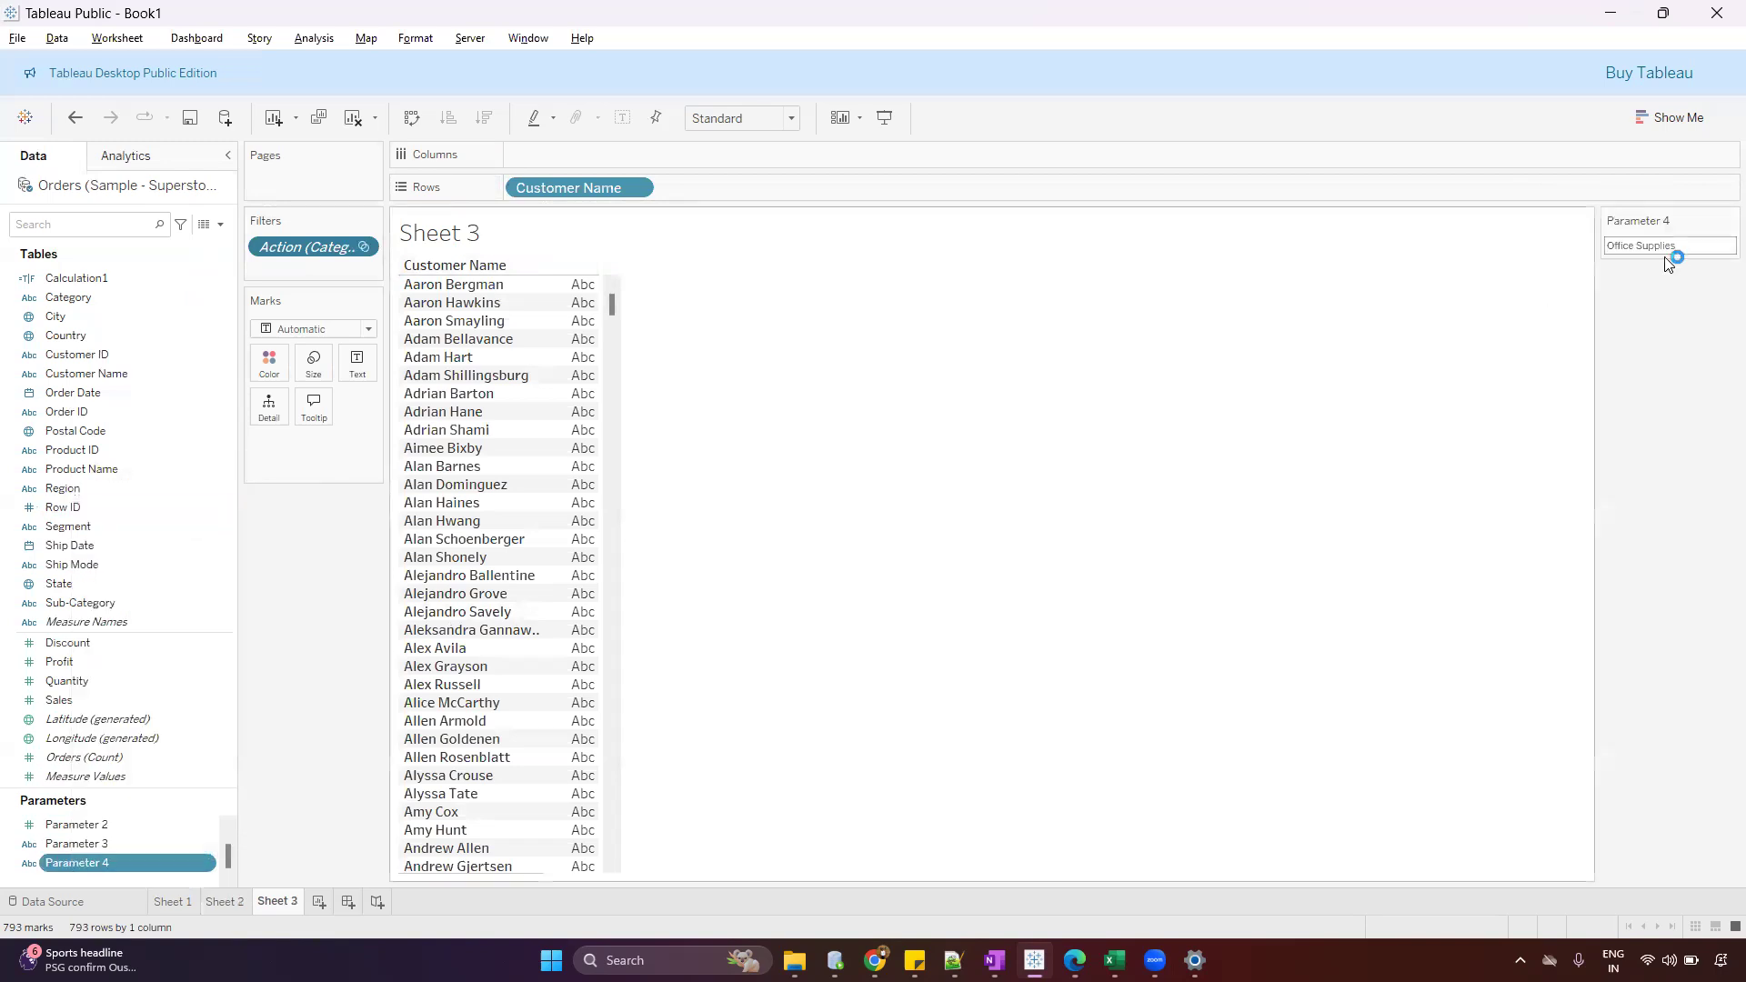
Write a new calculated field with the formula [Category]=[Parameter 4], keeping its default name
left_click(212, 226)
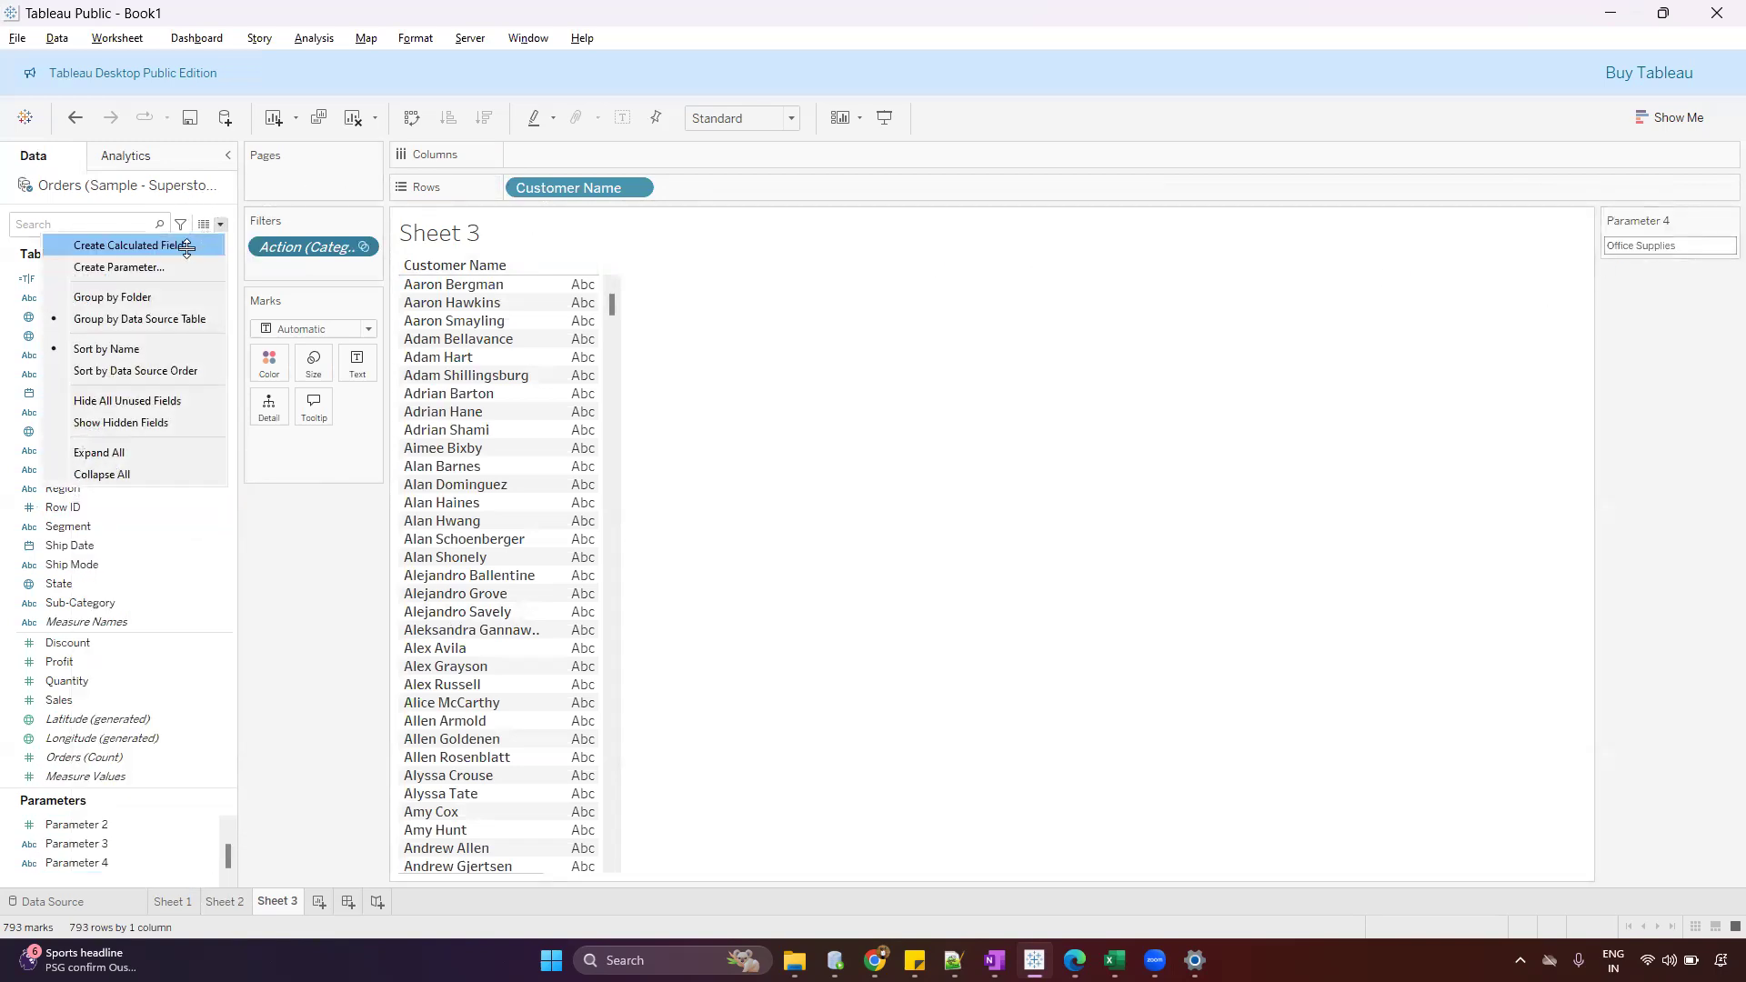
left_click(186, 243)
left_click_drag(737, 406, 900, 419)
left_click(952, 462)
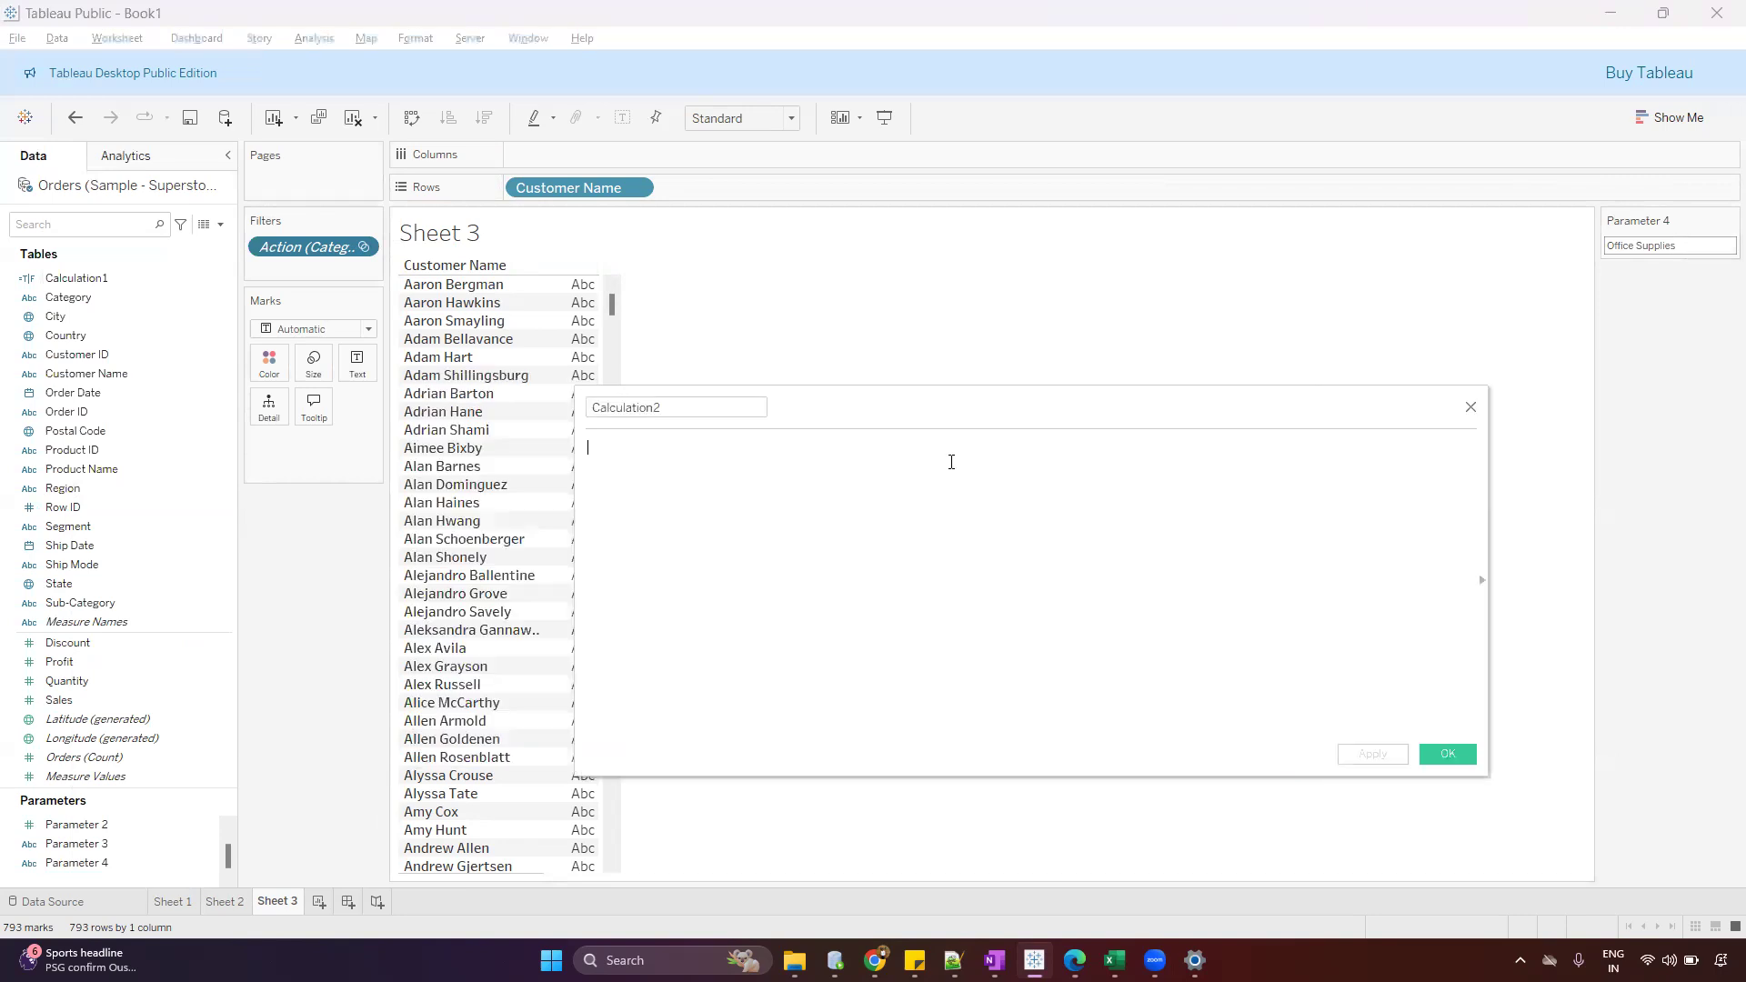
type("x")
key("BackSpace")
type("cat")
key("Return")
type("=PARA")
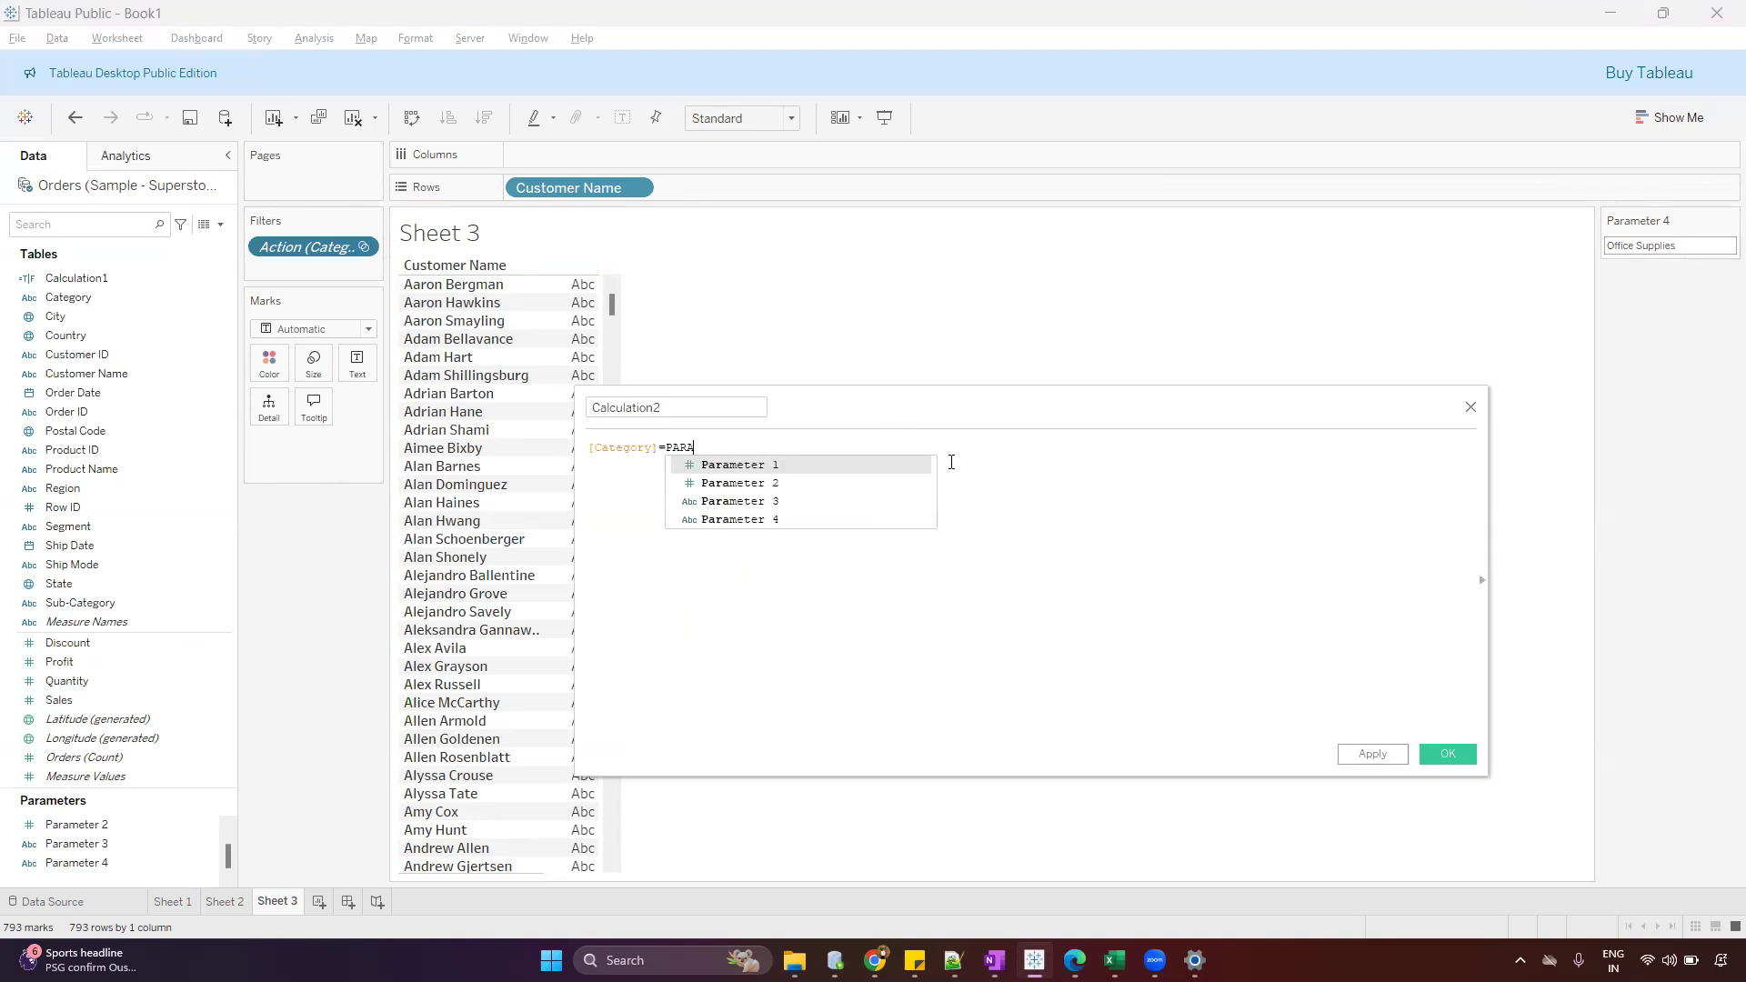
key("Down")
key("Down")
key("Down")
key("Return")
left_click_drag(967, 401, 1026, 373)
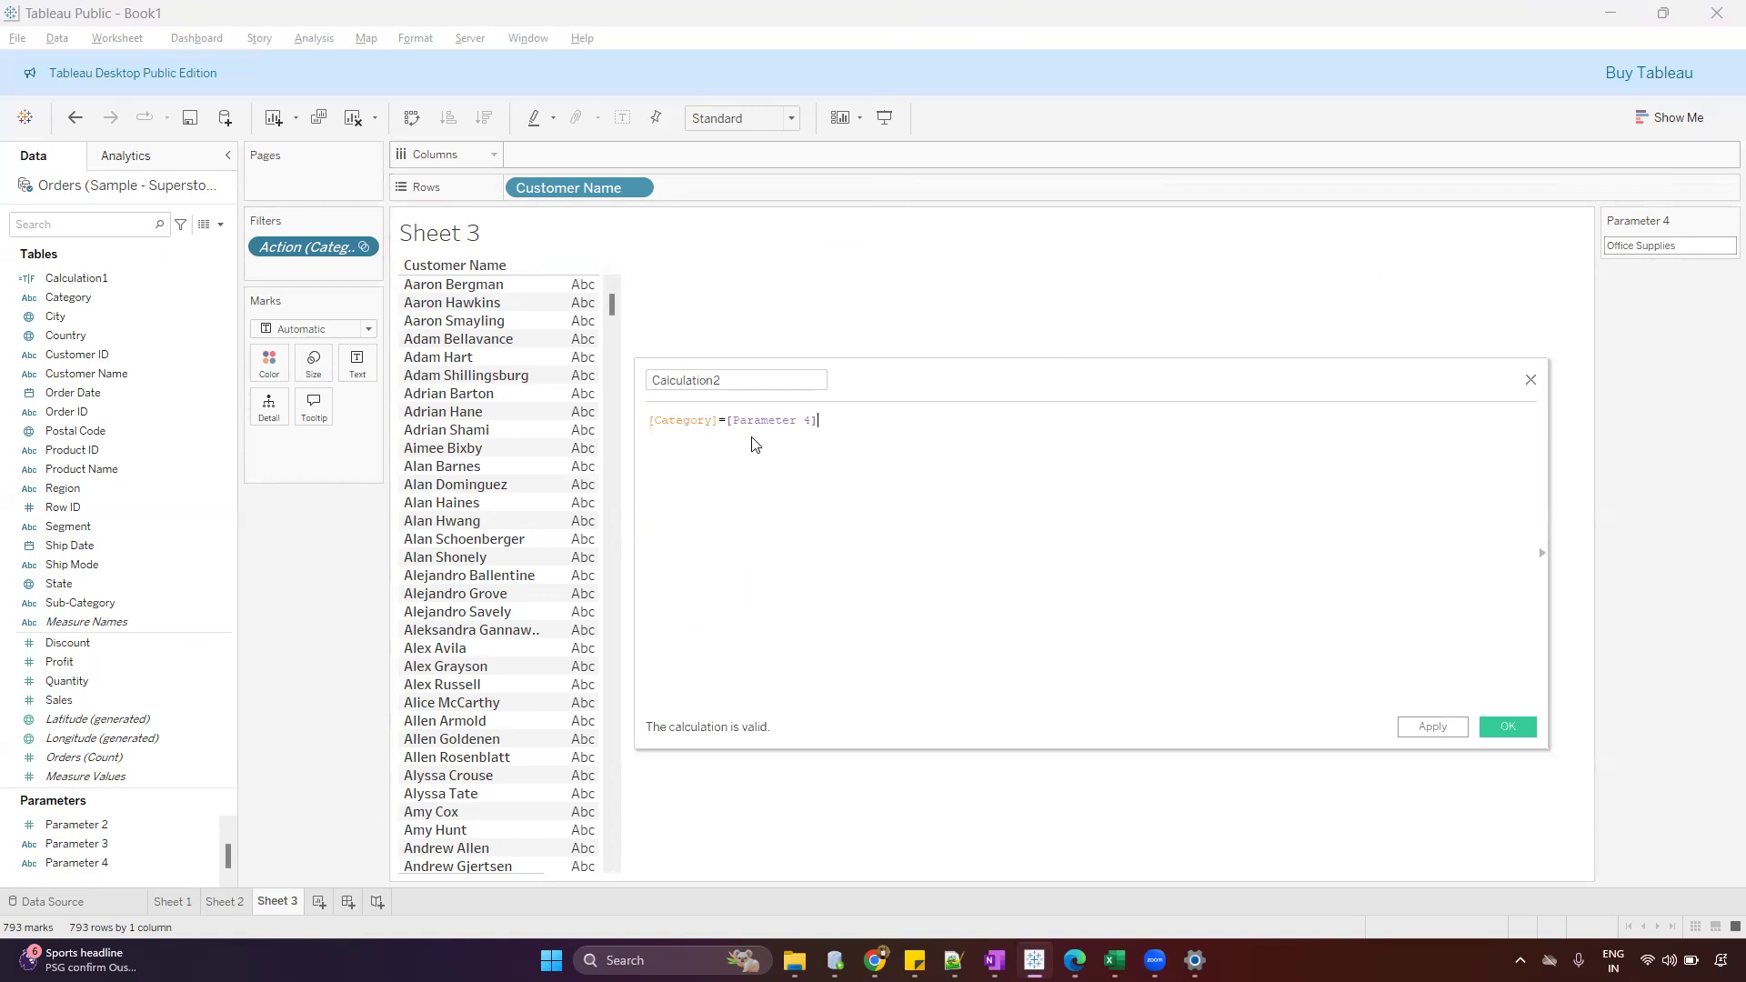
left_click_drag(816, 441, 732, 441)
left_click_drag(1606, 252, 920, 446)
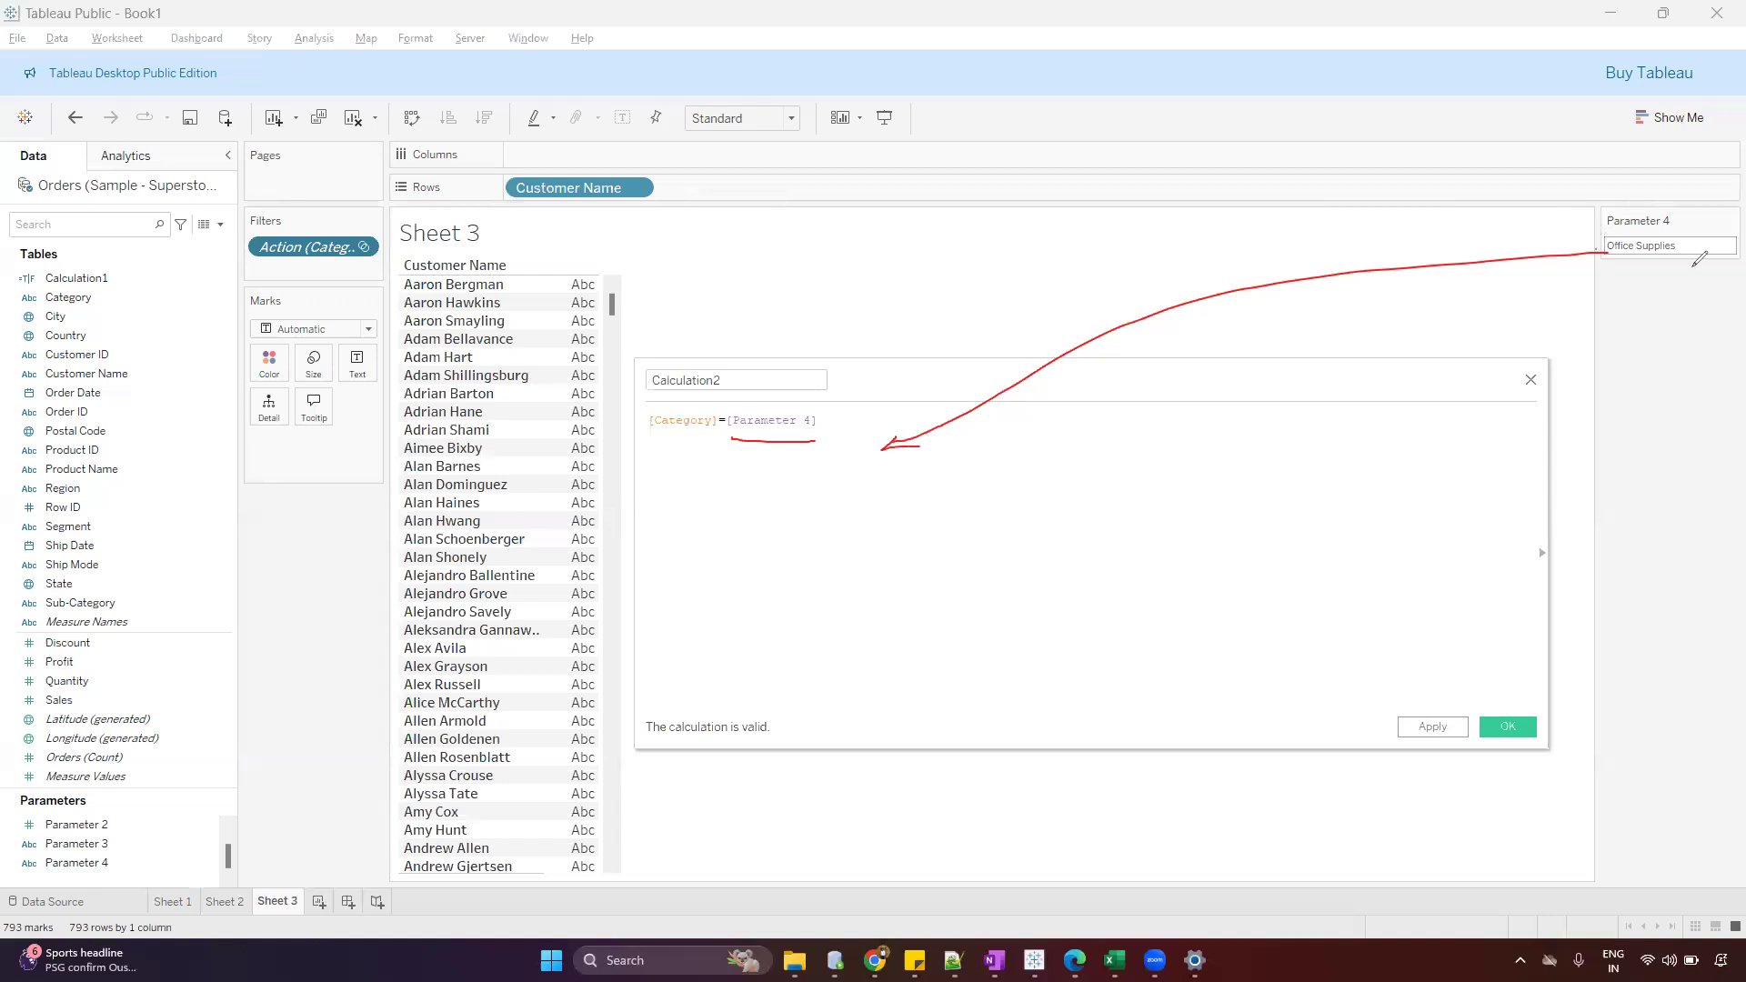
left_click_drag(648, 441, 723, 447)
mouse_move(642, 436)
left_mouse_down()
mouse_move(841, 427)
mouse_move(719, 403)
mouse_move(637, 444)
left_mouse_up()
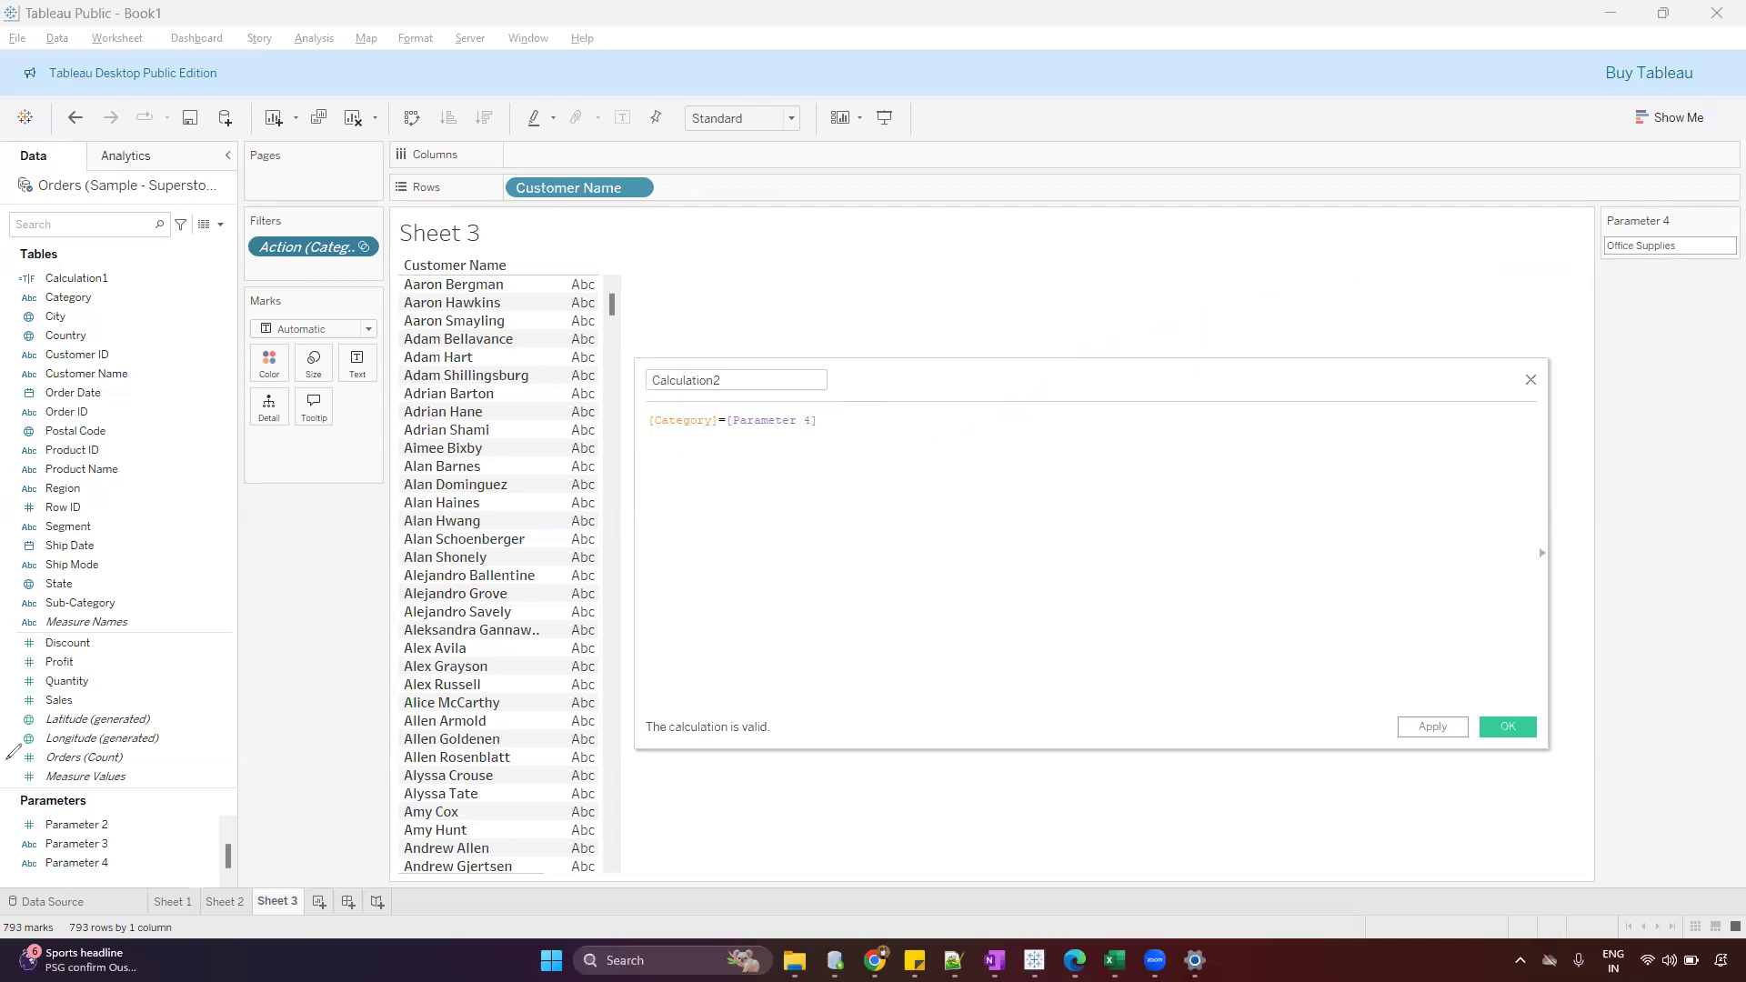
Save the calculated field and add it as a filter on Sheet 3, keeping only the True value
left_click(1508, 727)
left_click_drag(87, 297, 310, 273)
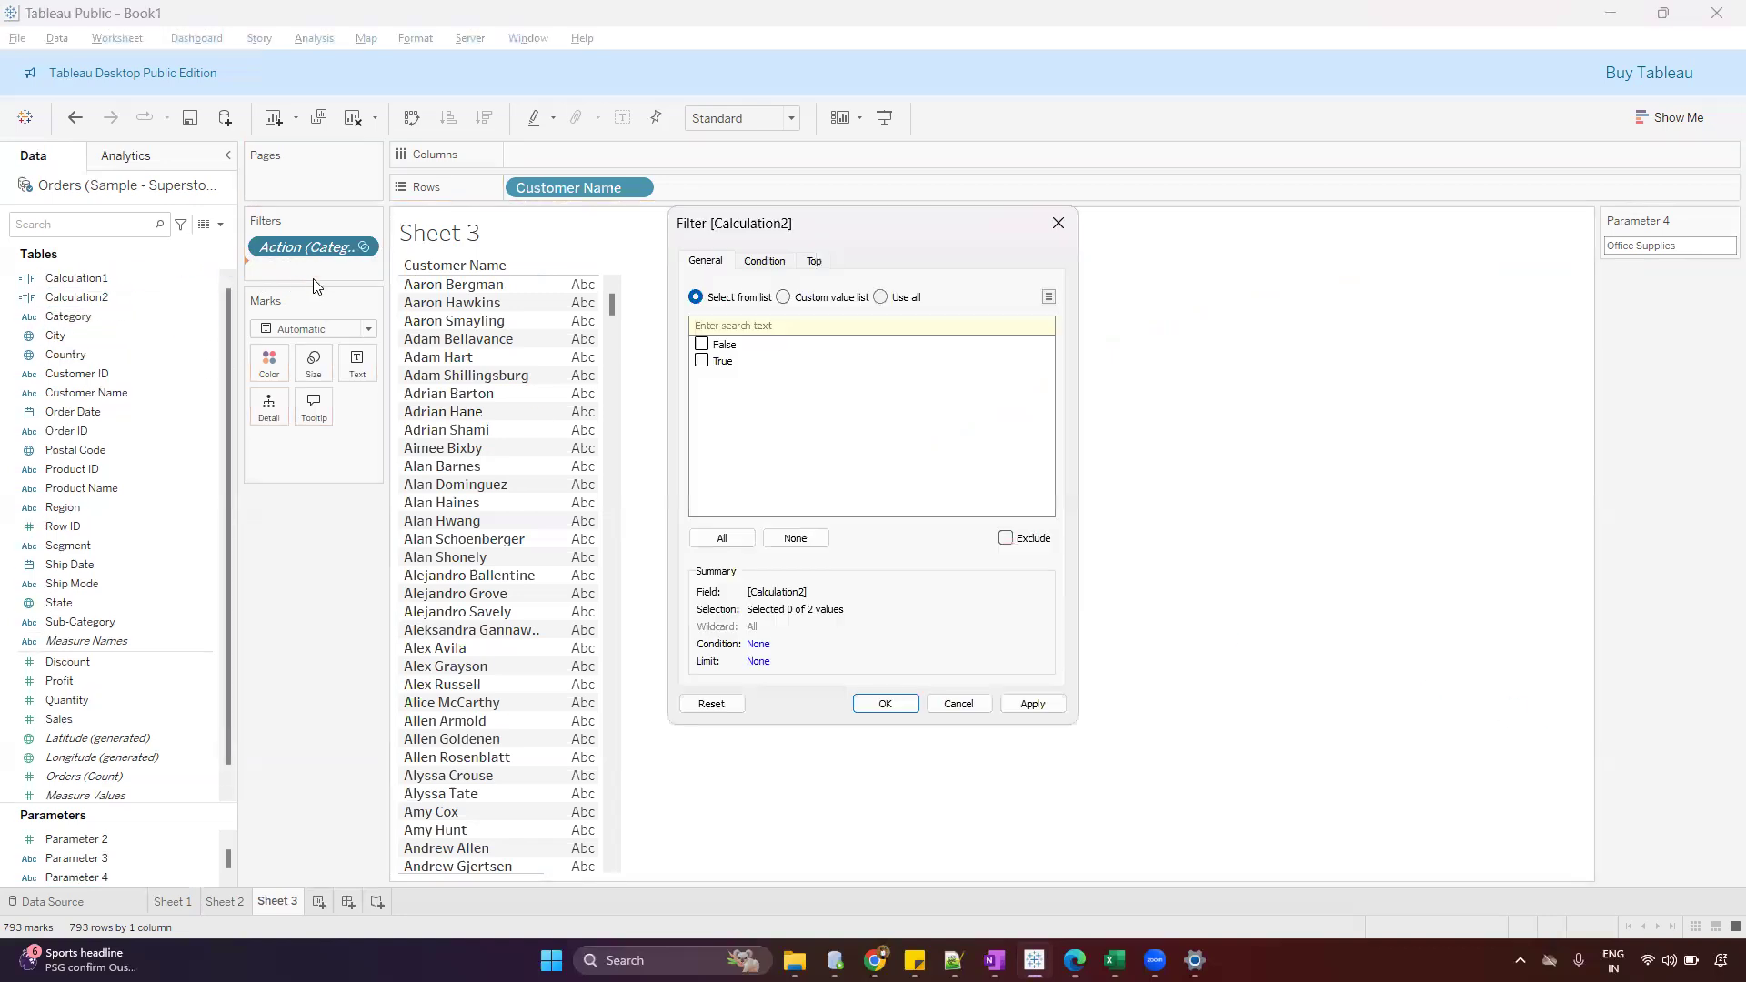
left_click(702, 361)
left_click(1033, 703)
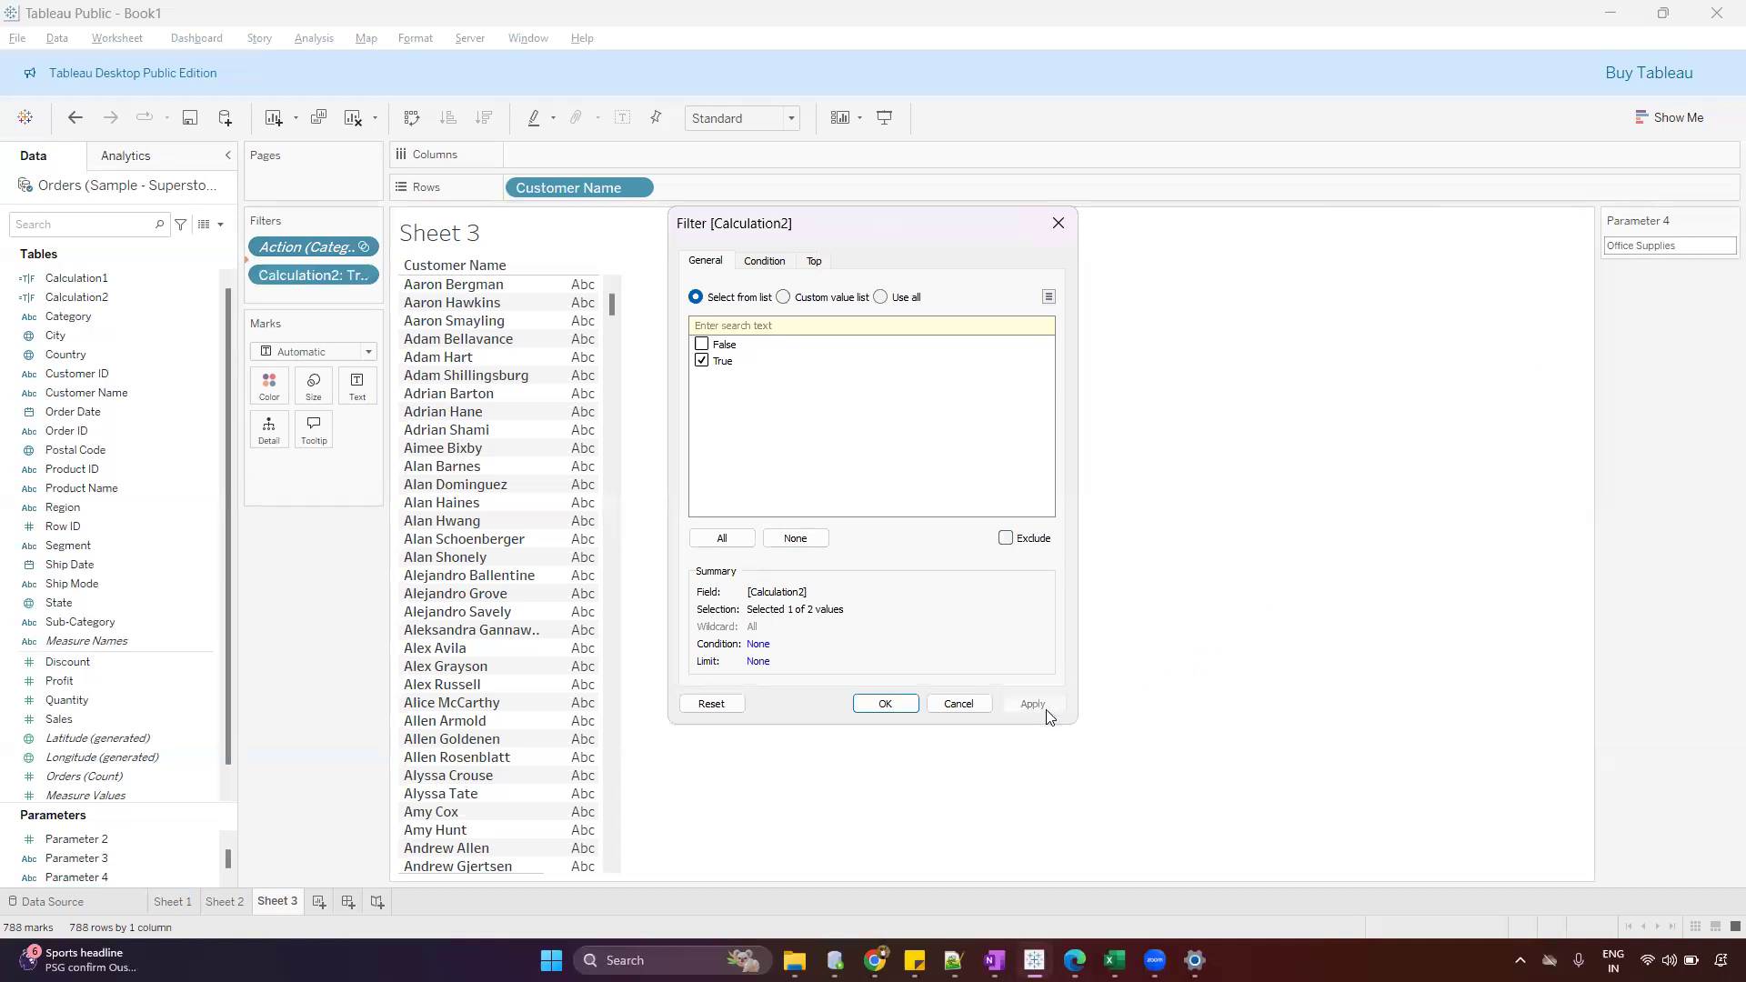
left_click(866, 707)
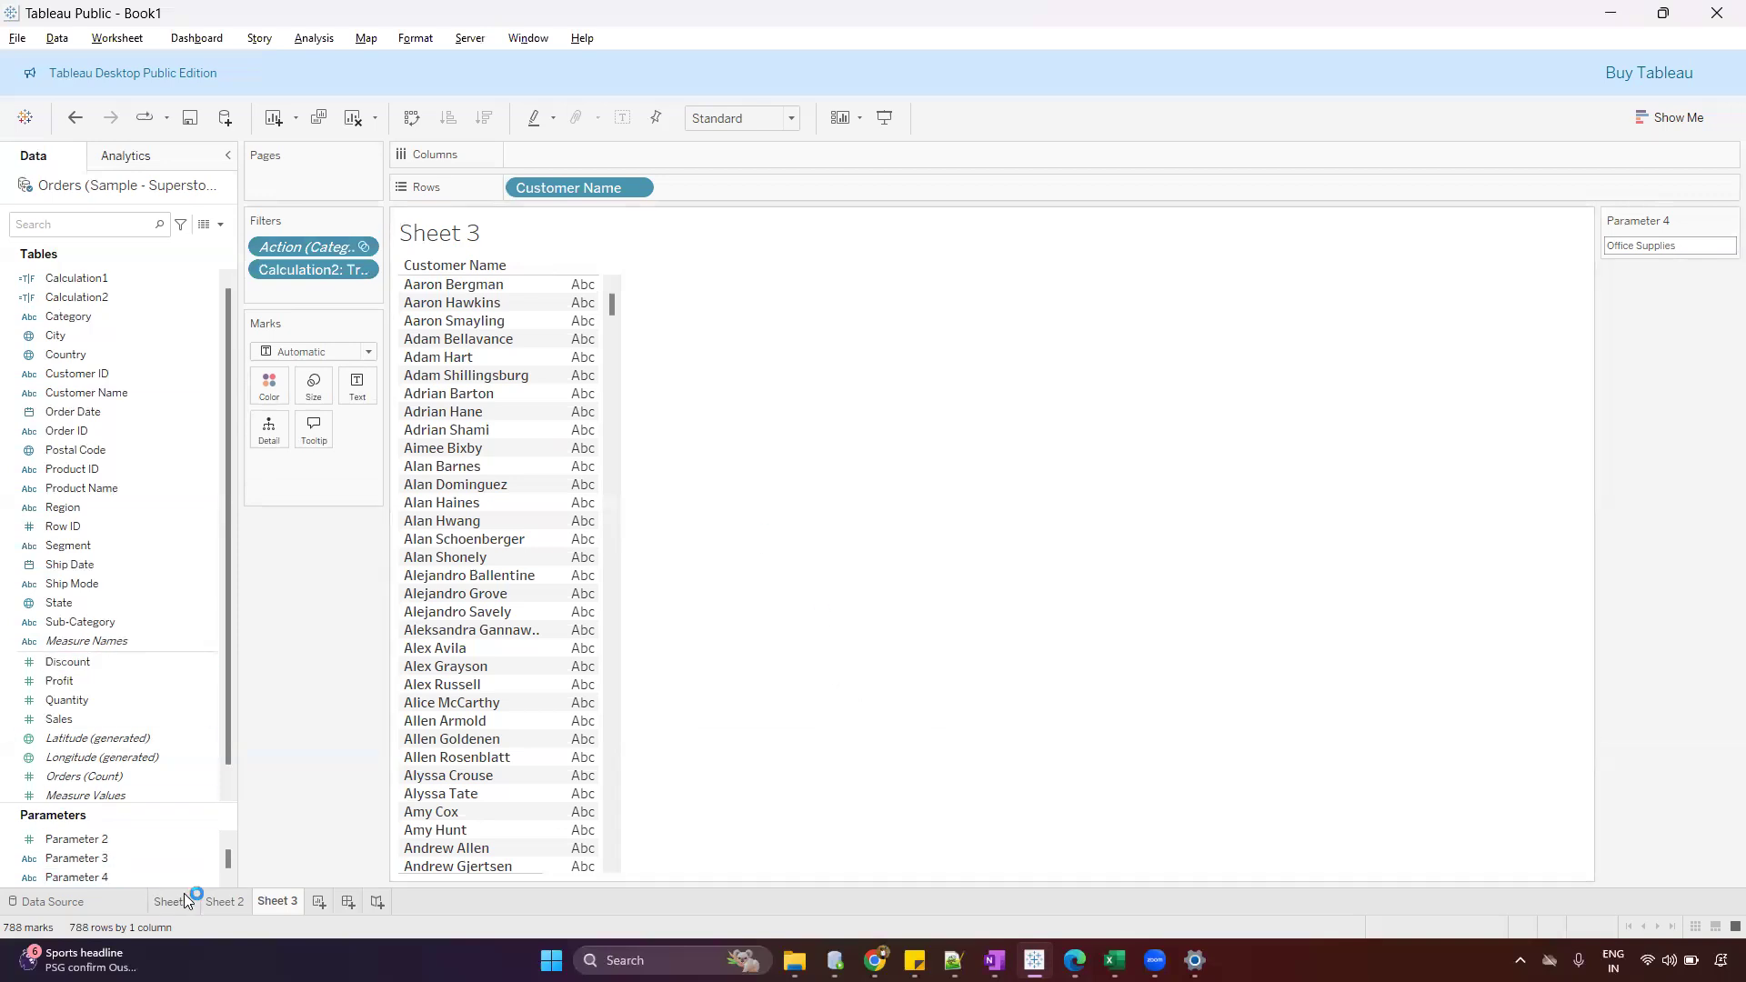
Test the parameter-based filter with the Furniture grand total cell in Sheet 2 and check the customer list in Sheet 3
left_click(219, 903)
mouse_move(627, 469)
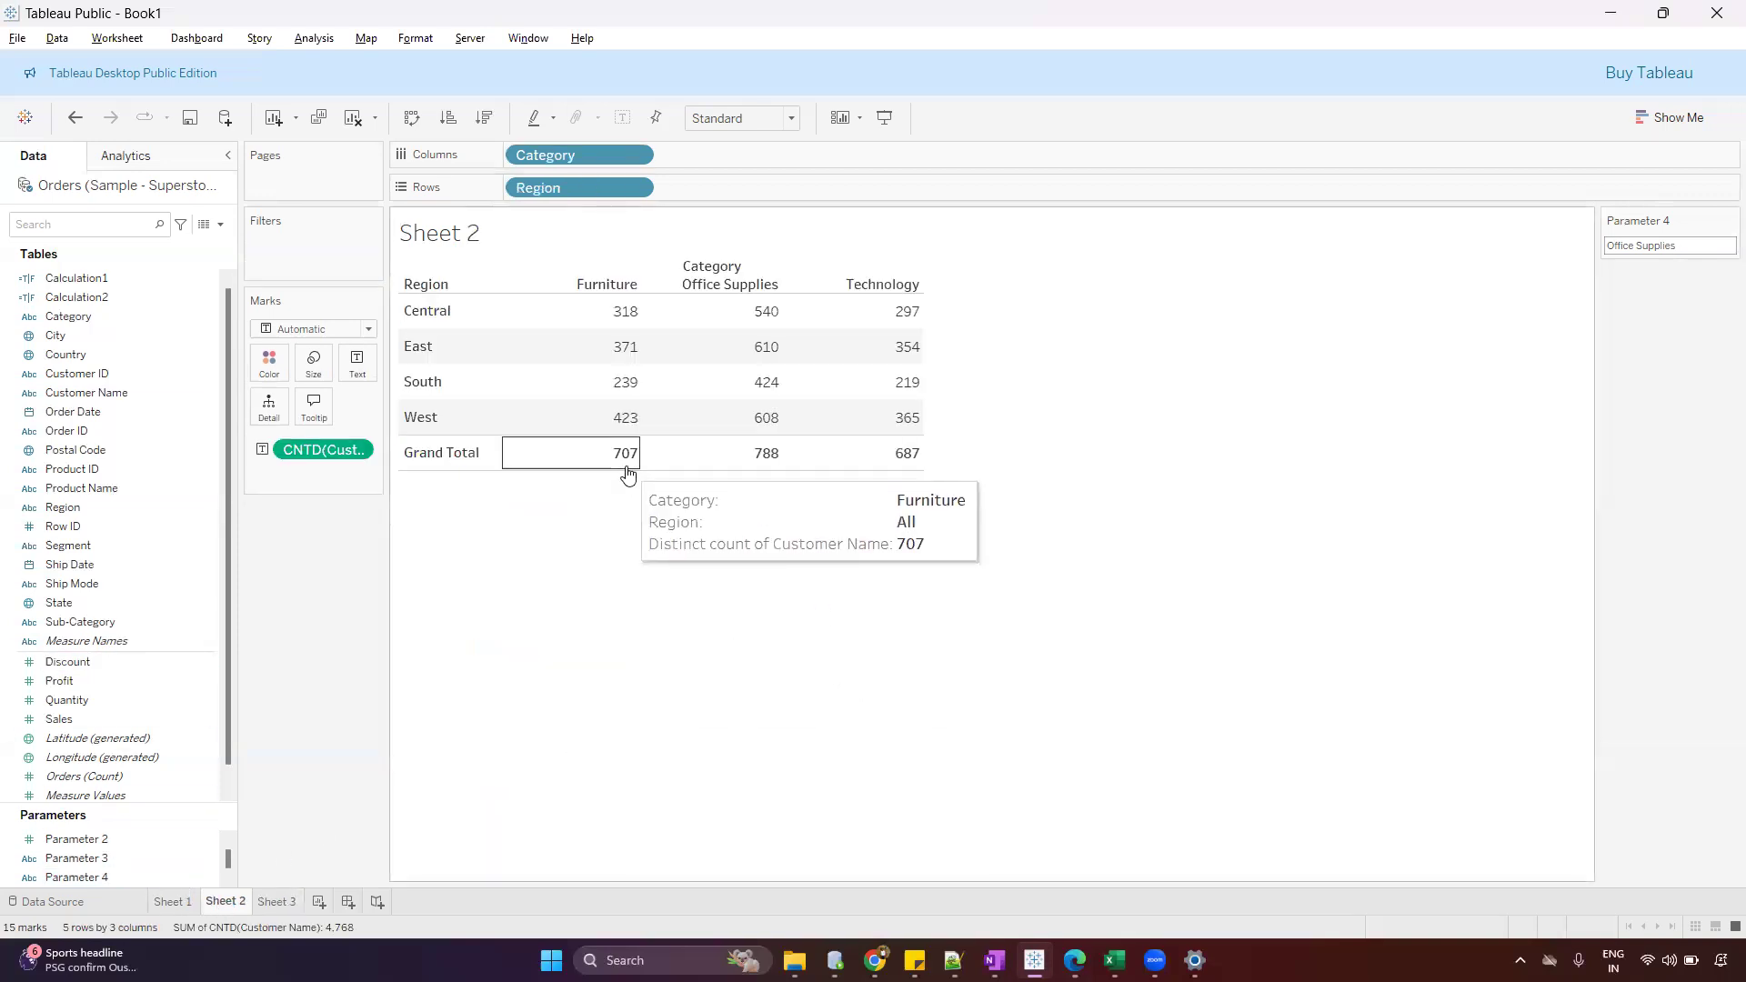
left_click(626, 469)
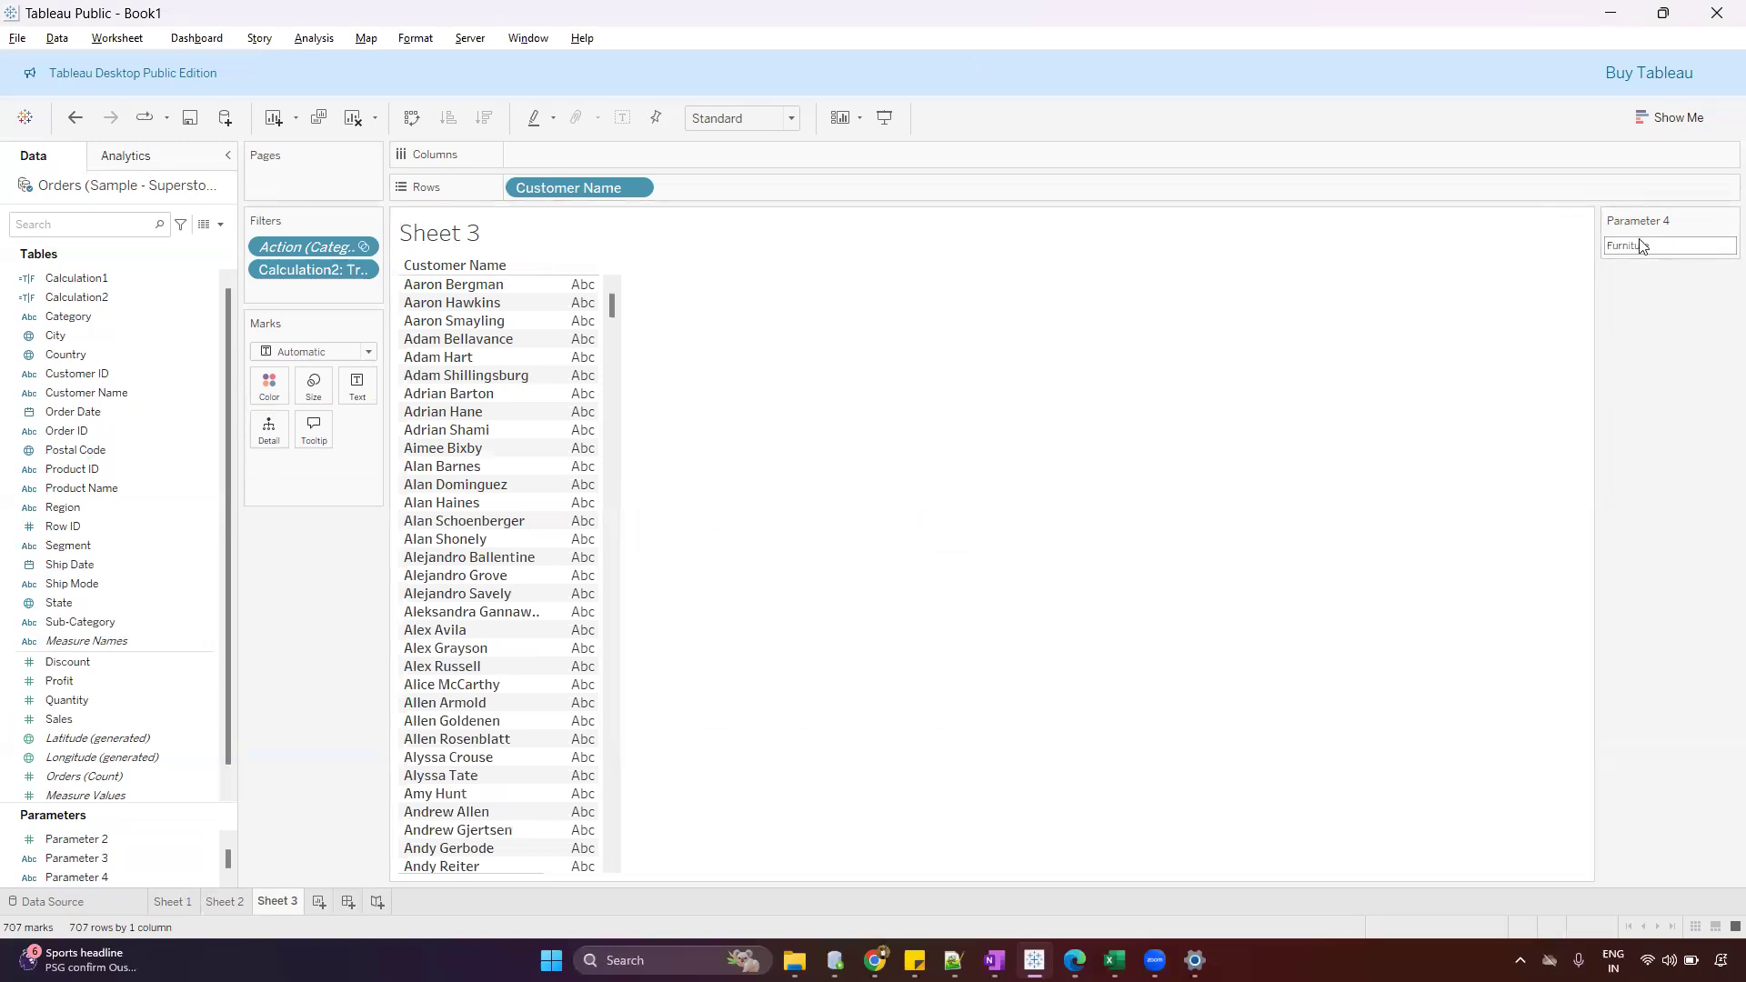
left_click_drag(1606, 261, 1646, 262)
mouse_move(251, 274)
left_mouse_down()
mouse_move(369, 292)
mouse_move(376, 259)
left_mouse_up()
left_click_drag(248, 261, 240, 287)
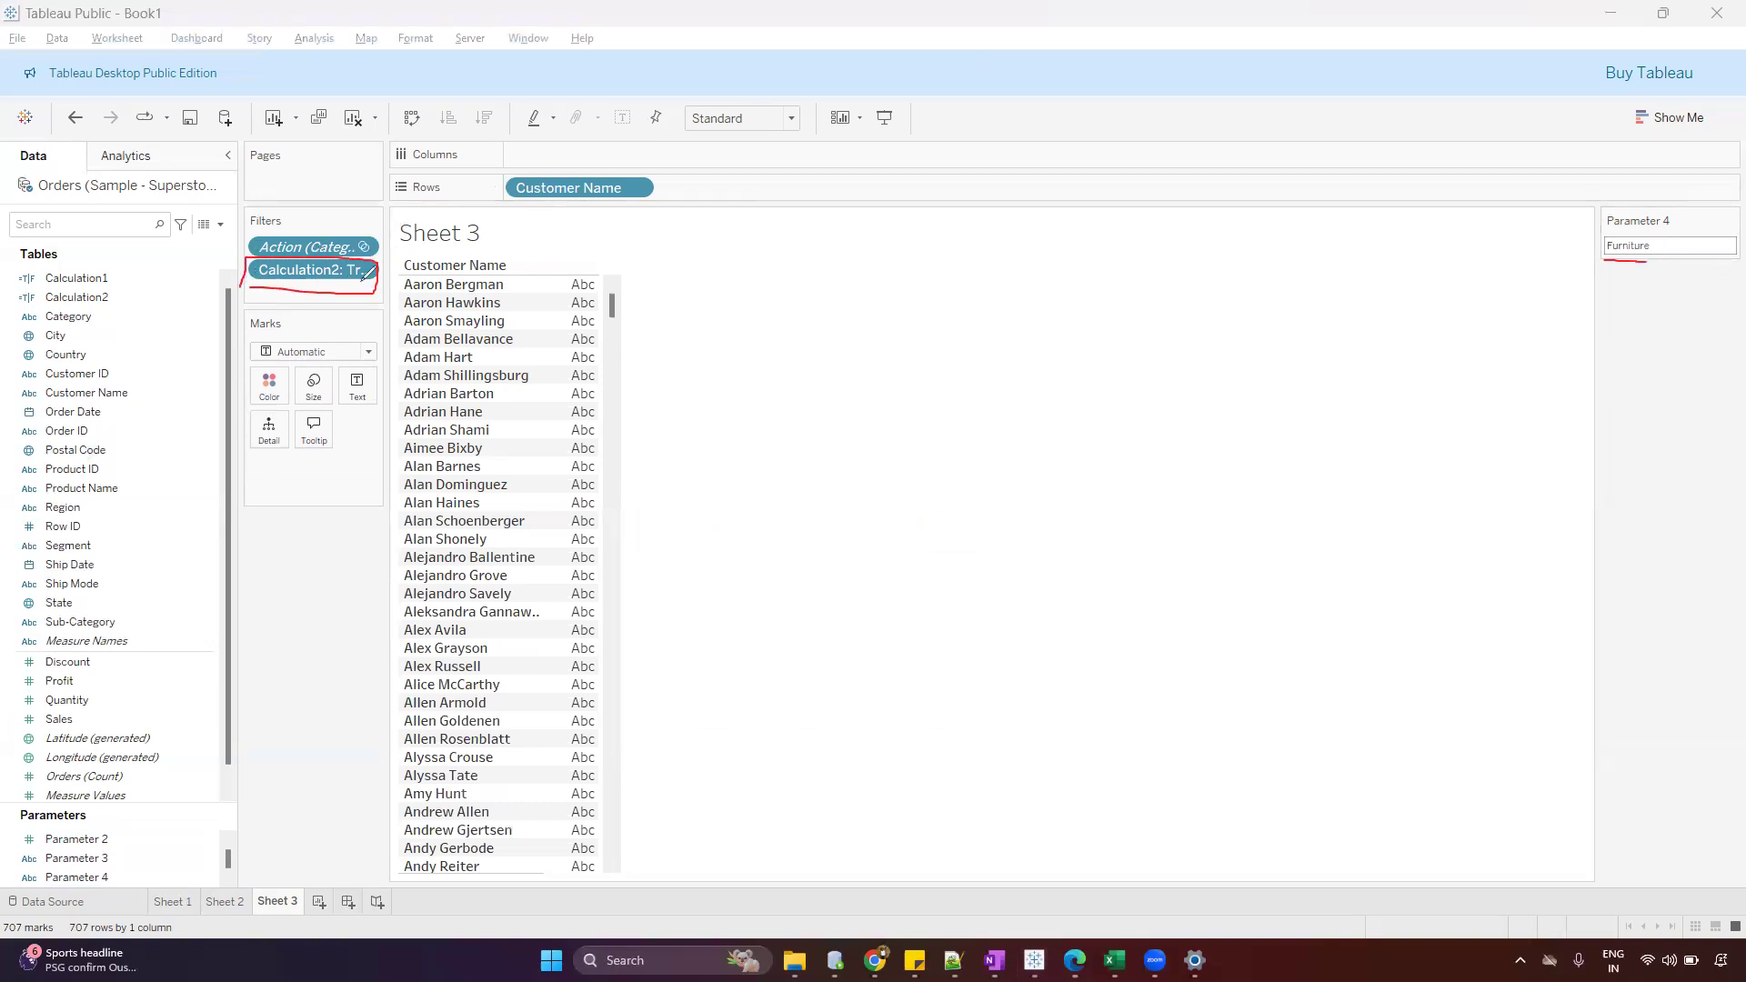
left_click_drag(375, 259, 453, 245)
mouse_move(66, 938)
left_mouse_down()
mouse_move(97, 944)
mouse_move(68, 943)
mouse_move(81, 939)
left_mouse_up()
left_click(15, 815)
Test the filtering with the Technology grand total and East Technology cells in Sheet 2, checking the Sheet 3 row count for each
left_click(225, 901)
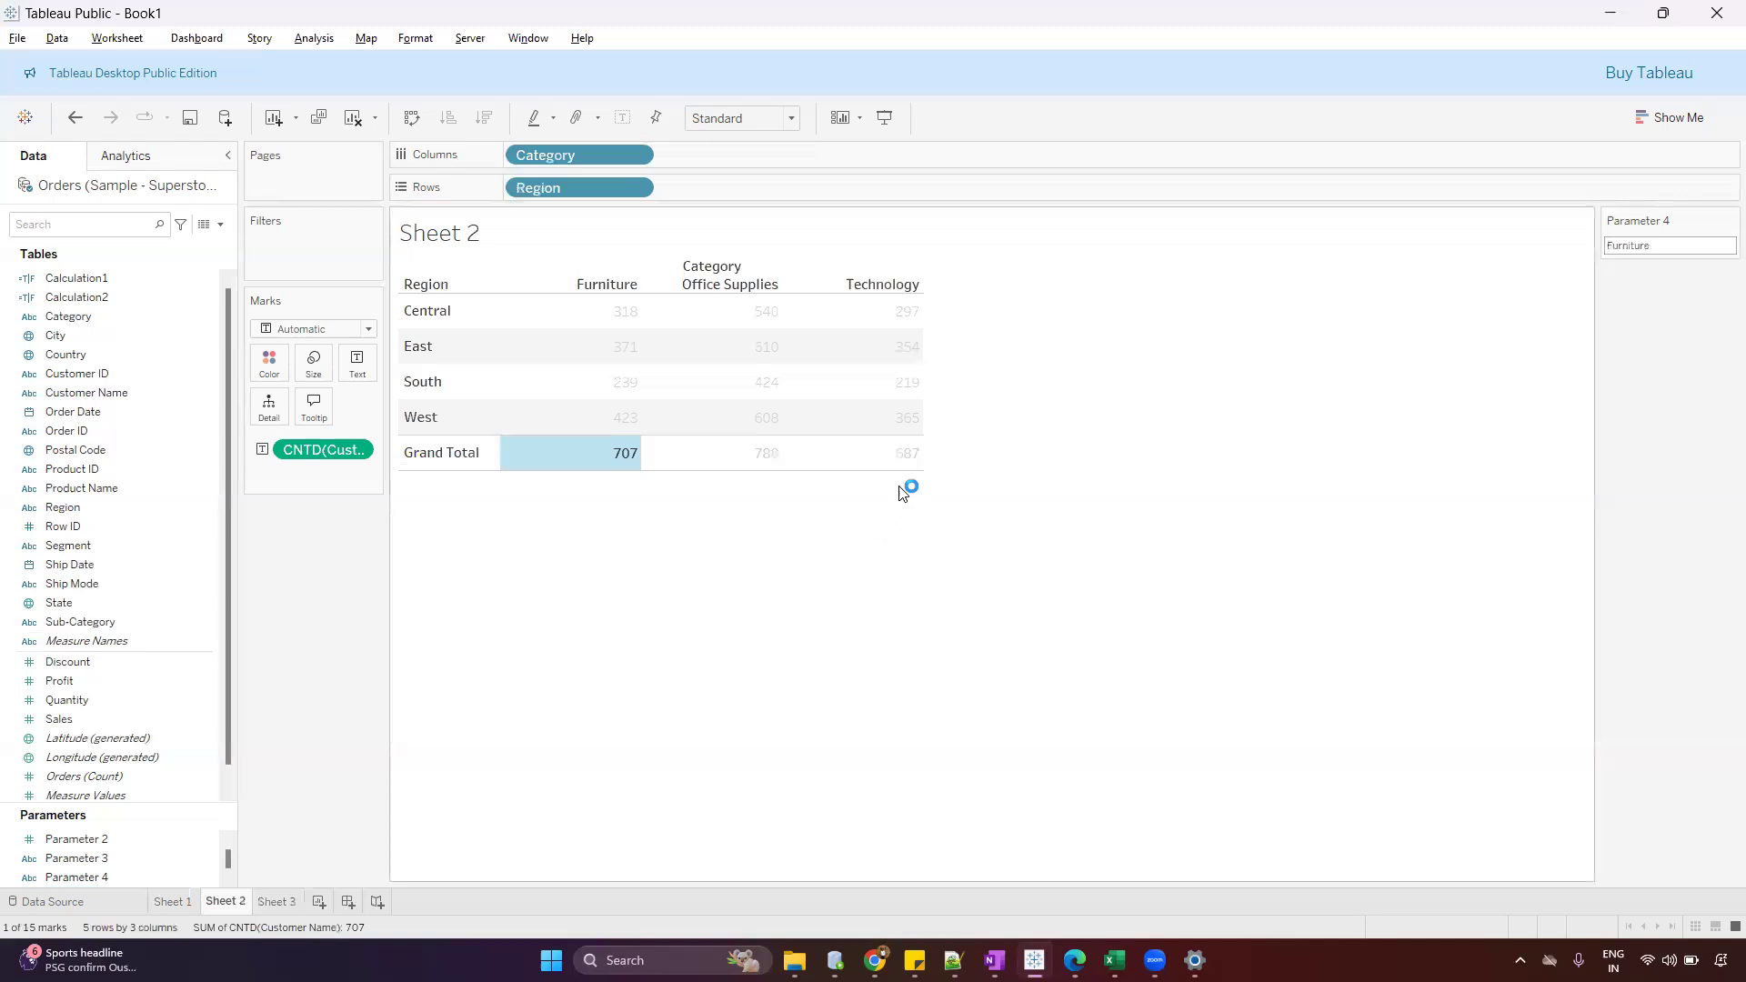
left_click(913, 460)
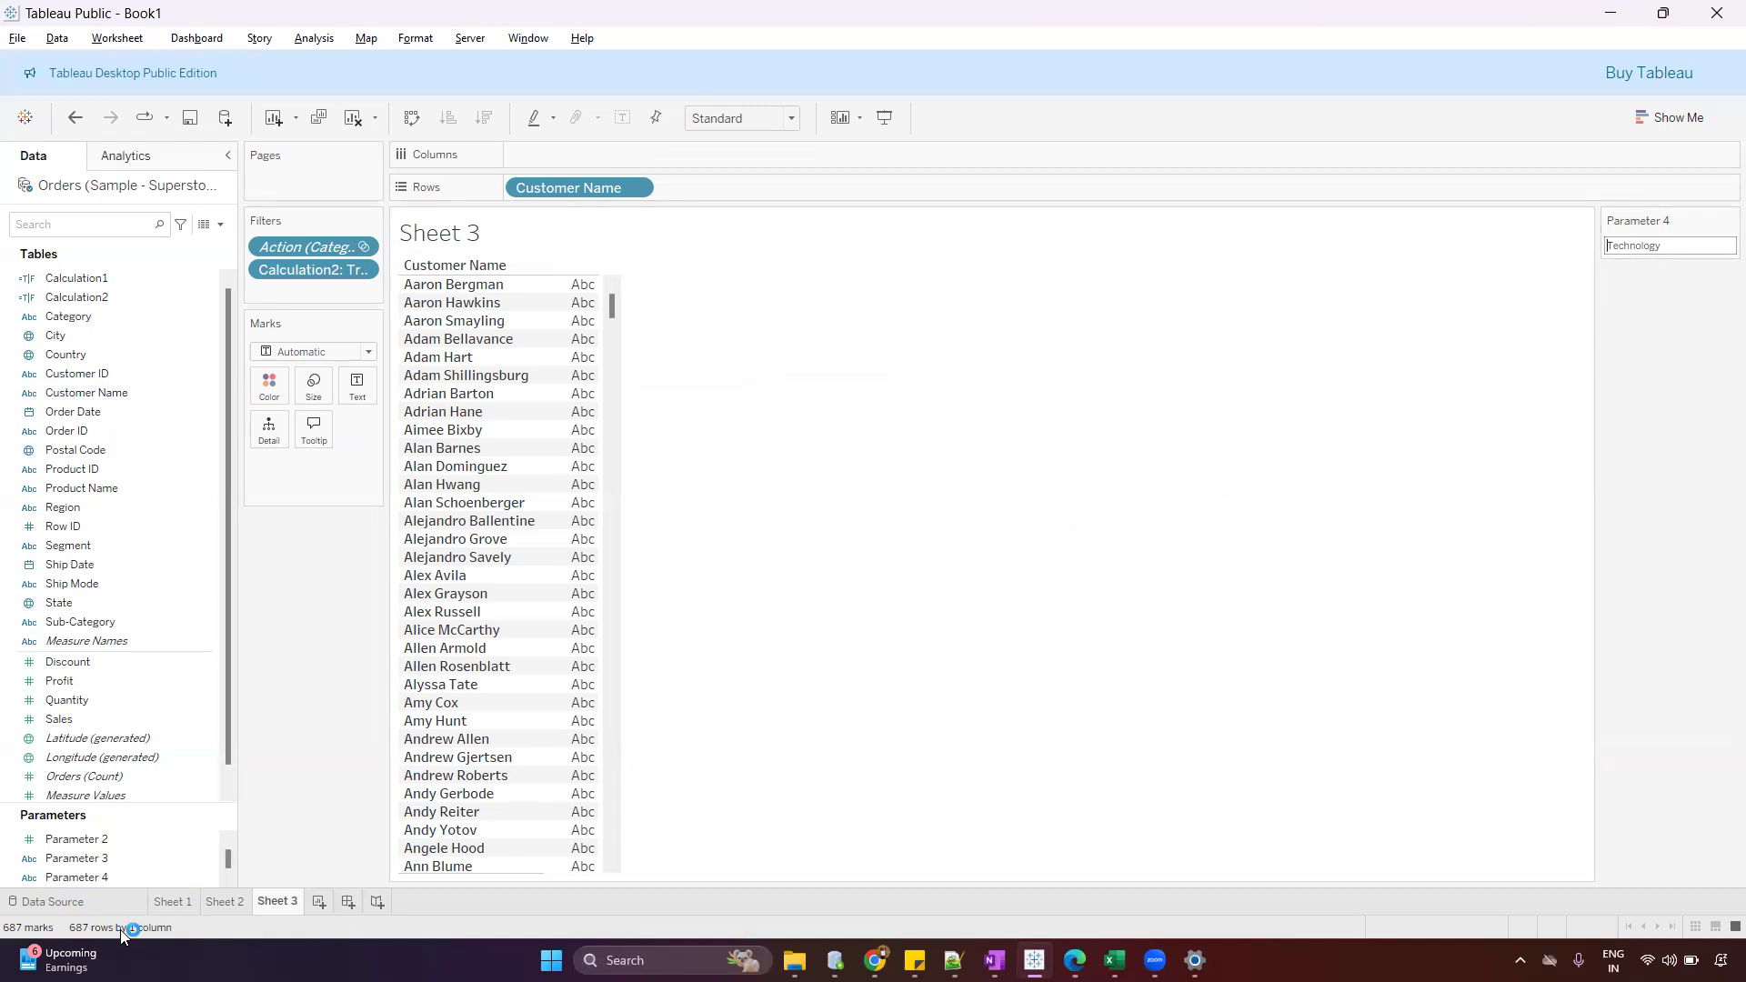
left_click(227, 902)
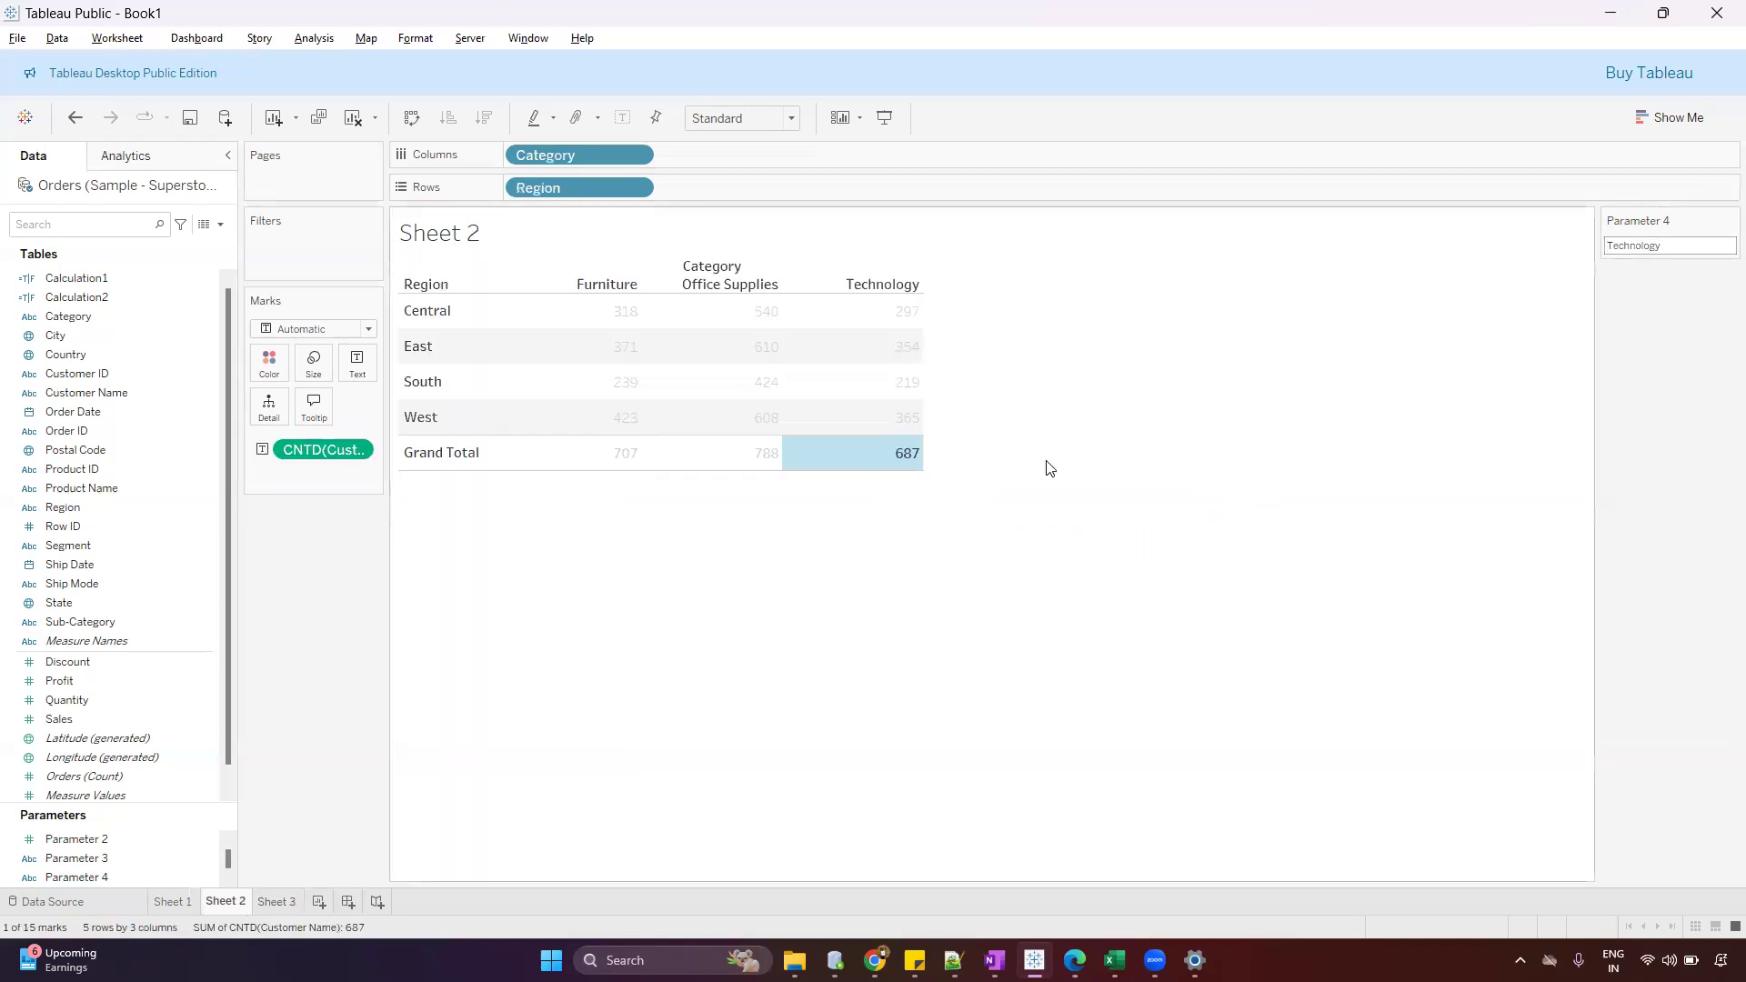
left_click(791, 358)
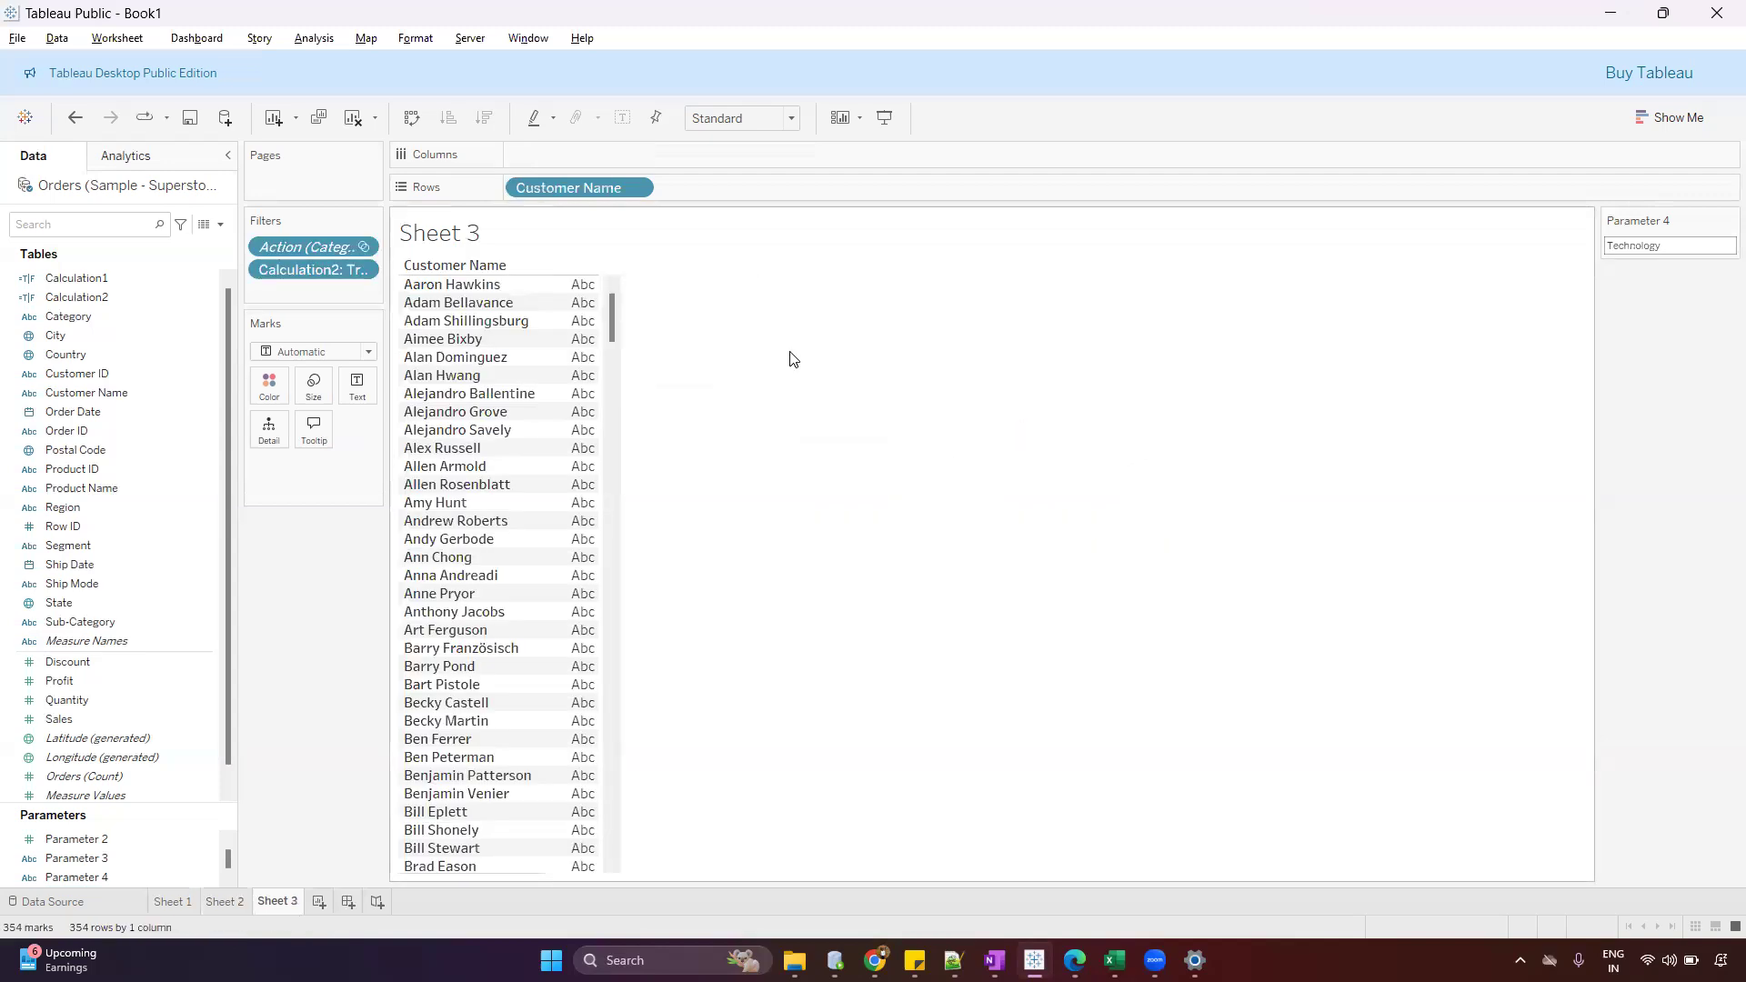